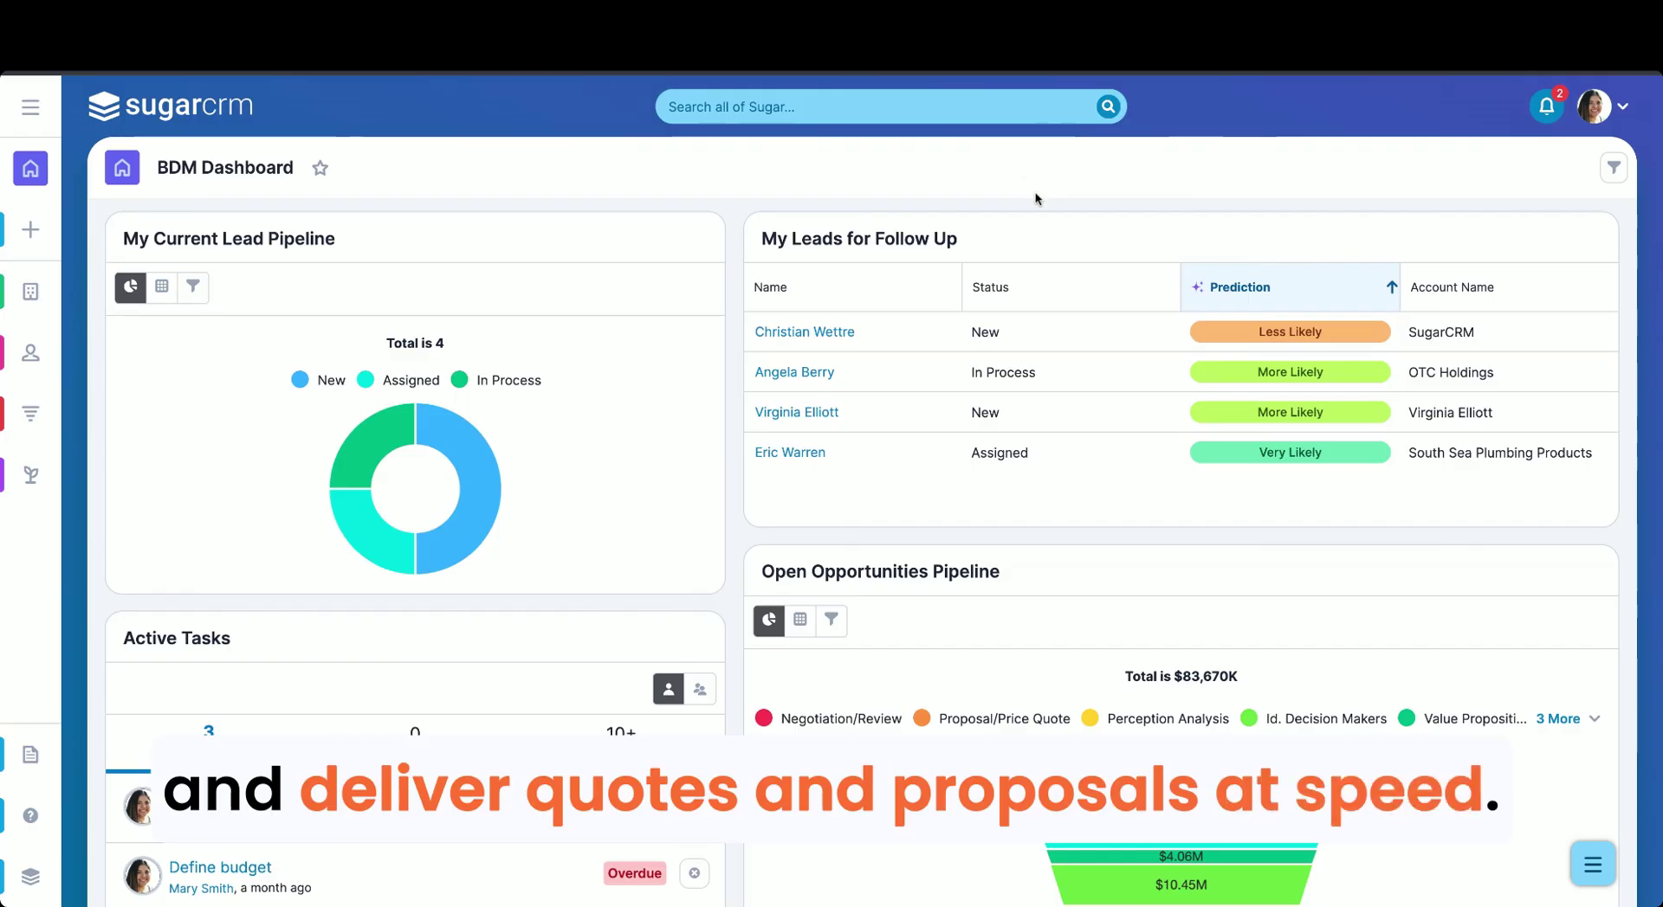
Step: Open the Focus Dashboard for the top lead in My Leads for Follow Up
left_click(940, 336)
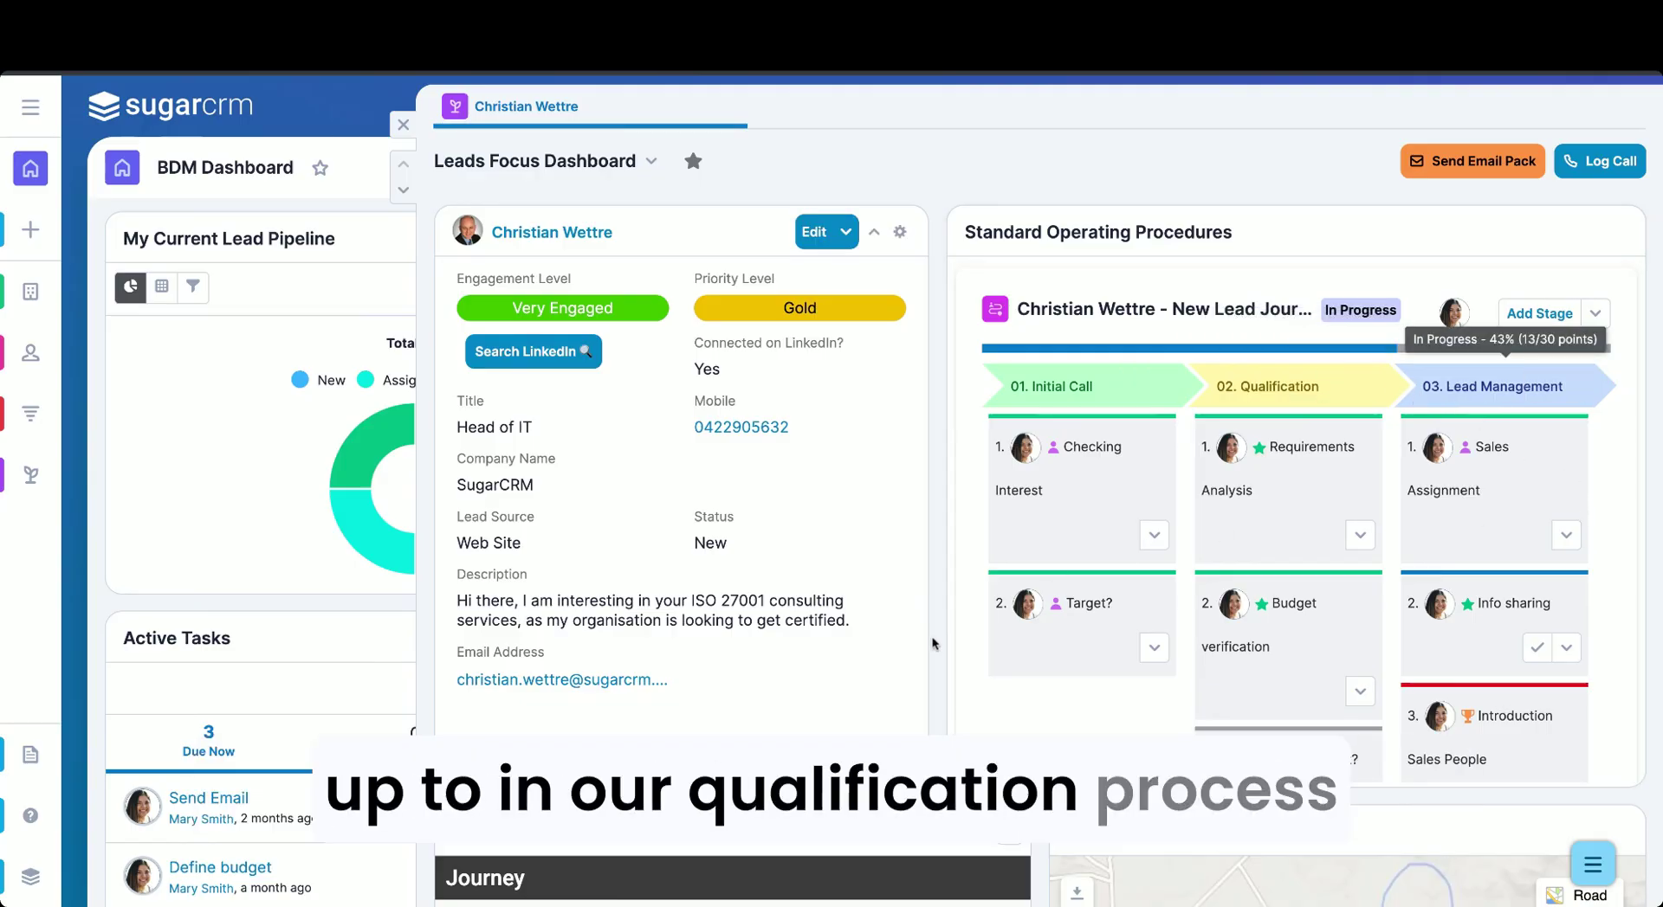
Step: Scroll through the lead's Sugar Market Journey of page visits, form submissions and emails
scroll(932, 643, "down", 5)
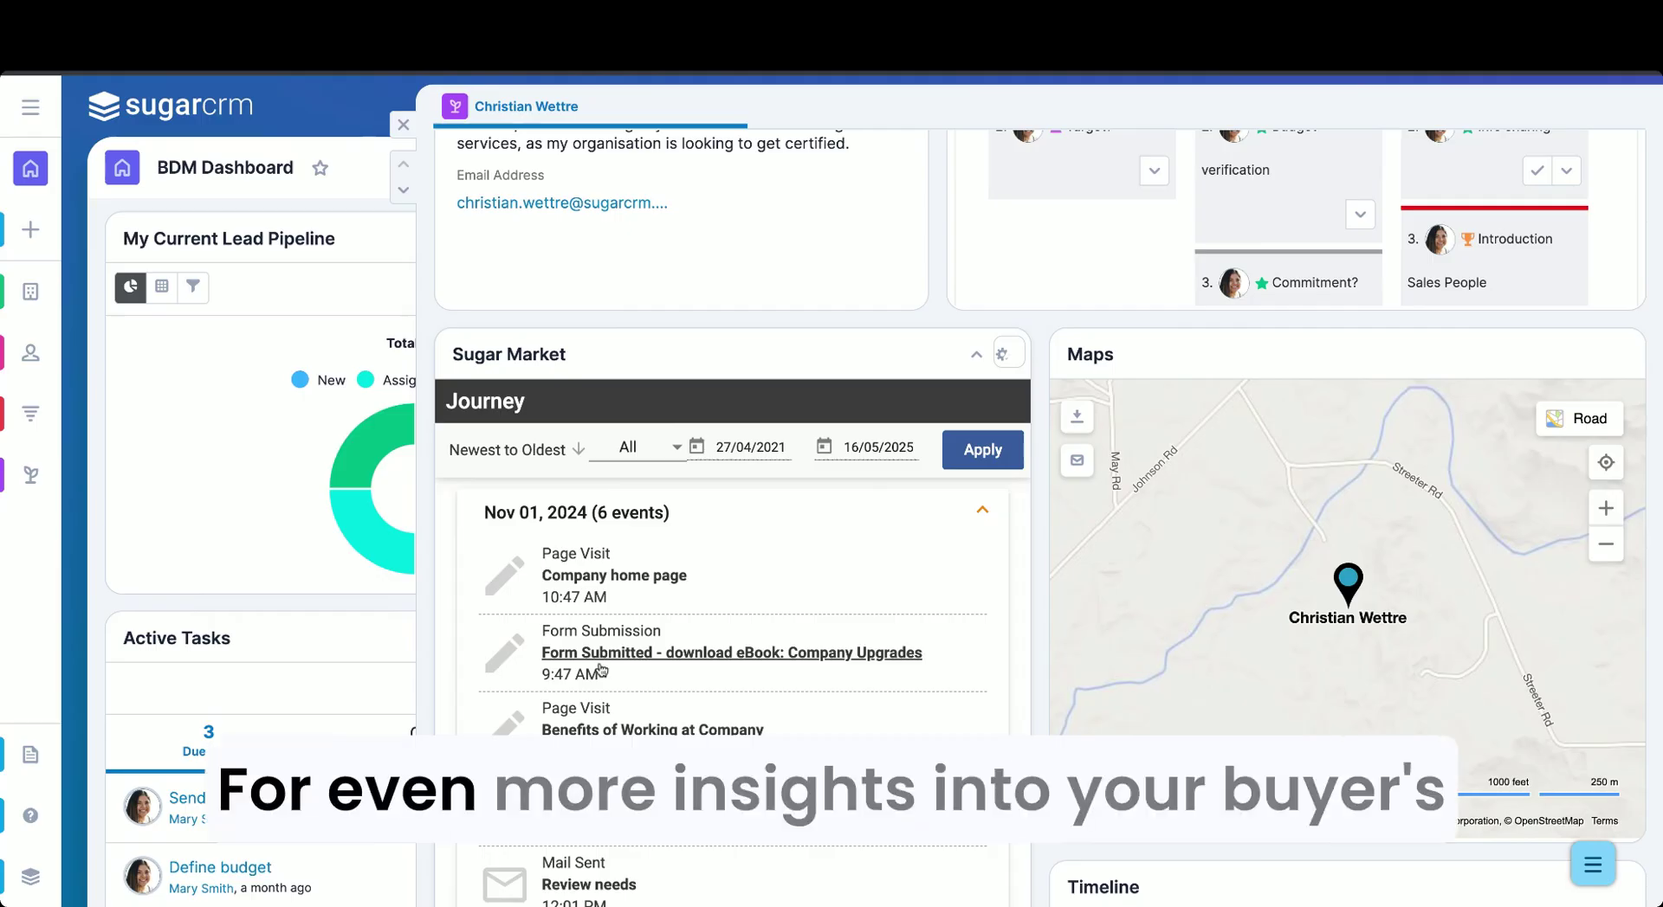
scroll(600, 730, "down", 5)
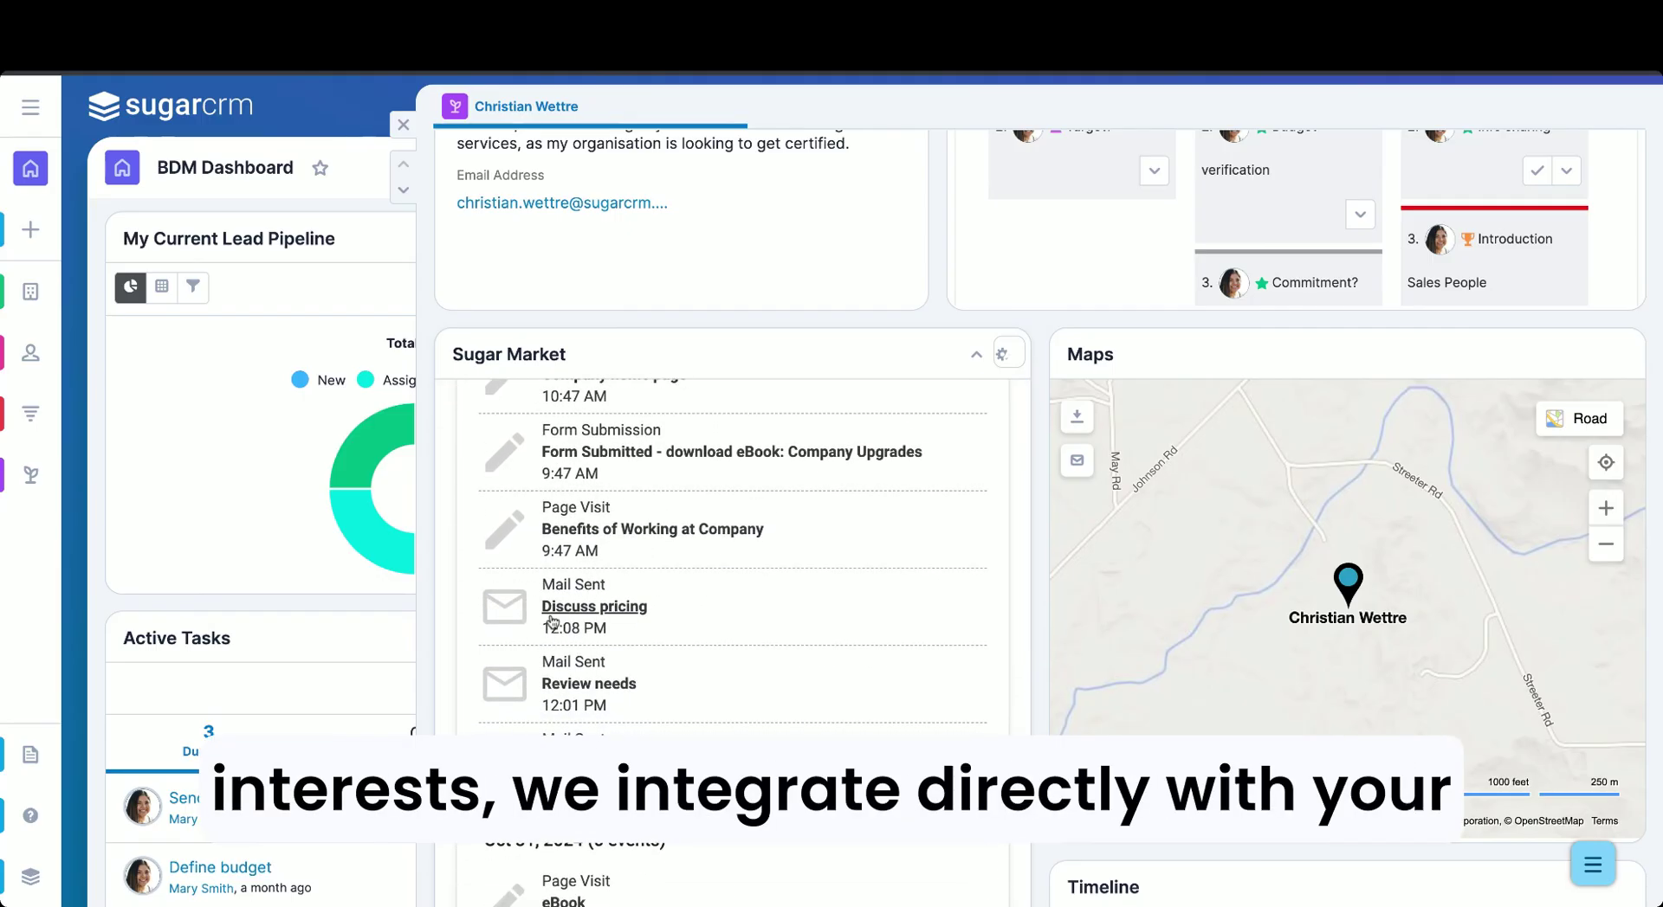
scroll(658, 669, "down", 2)
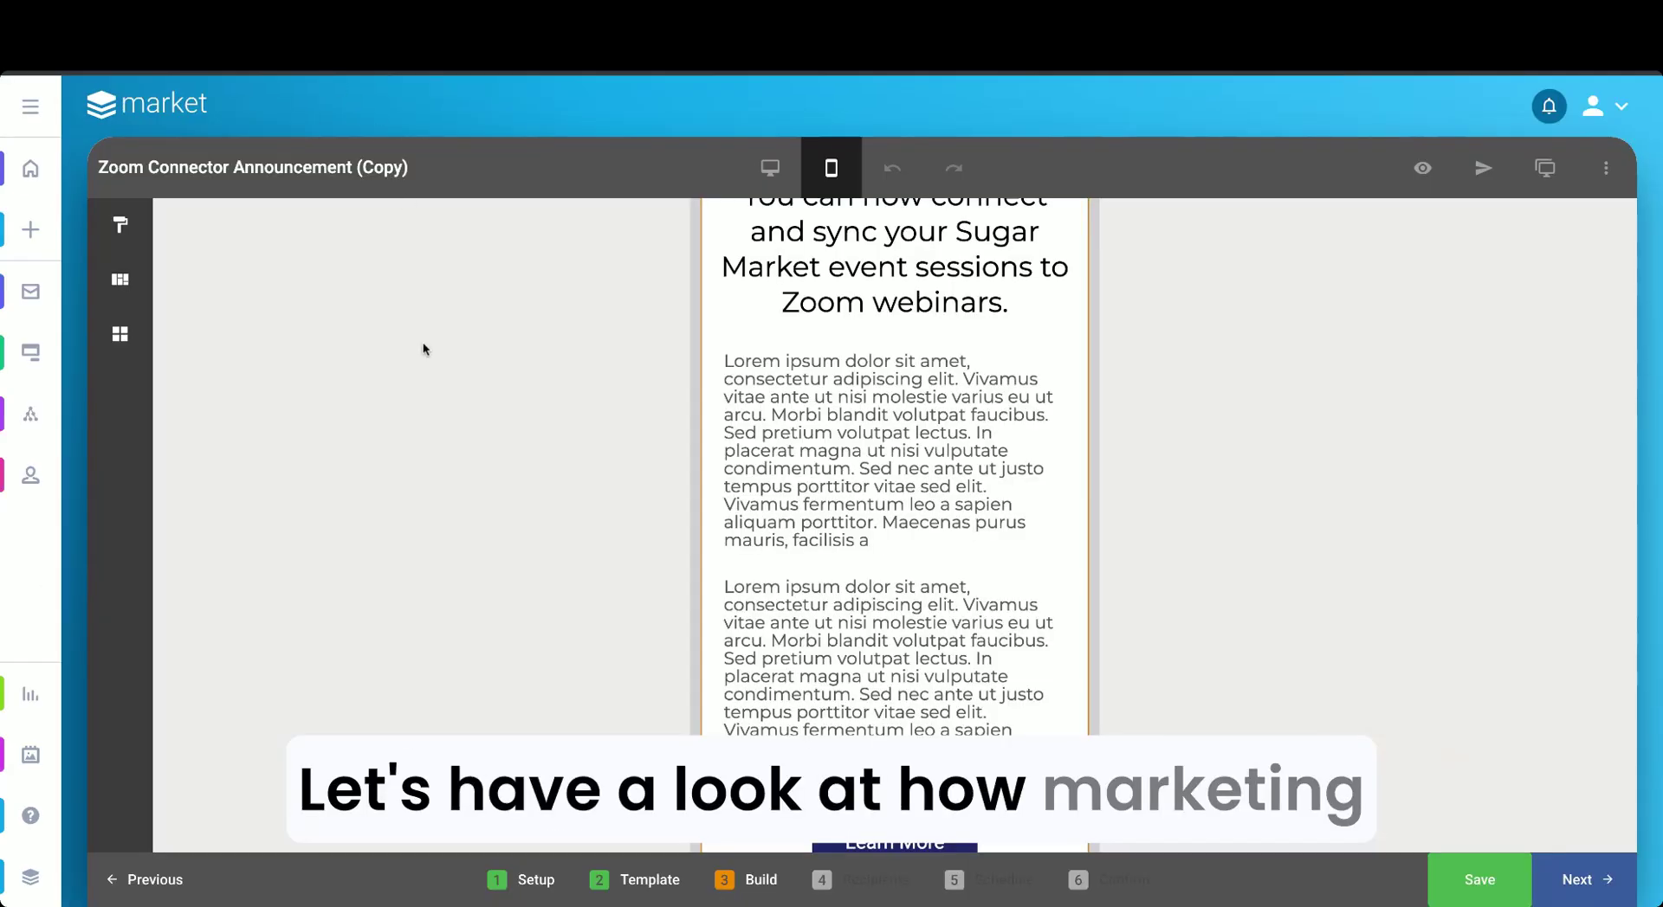
left_click(770, 167)
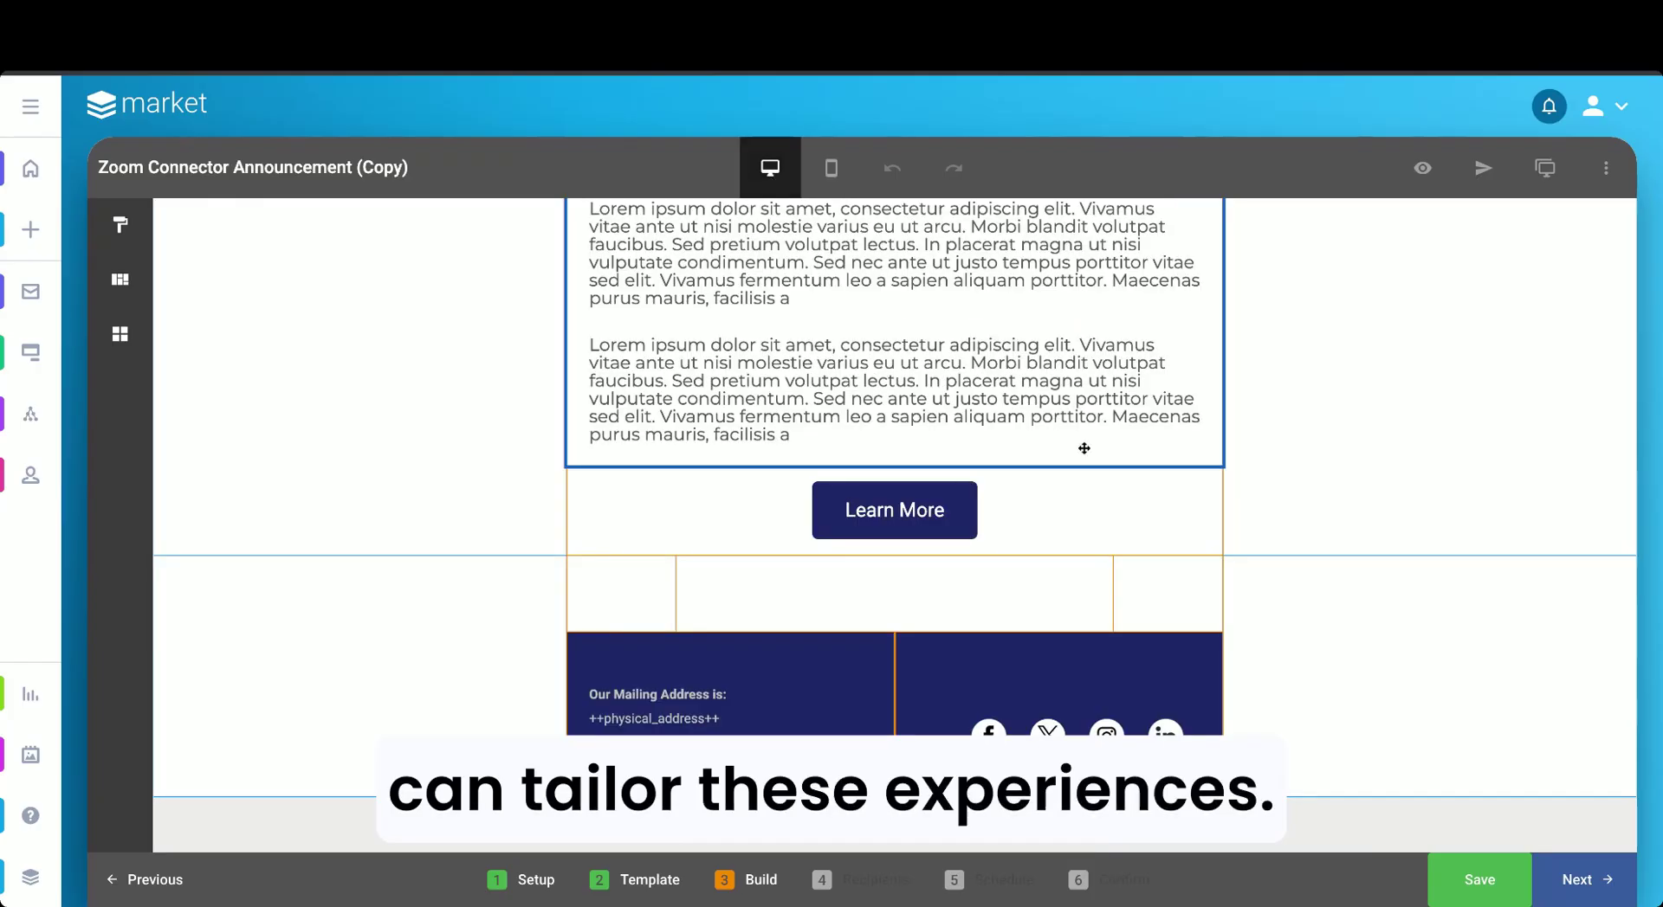
scroll(1084, 448, "up", 10)
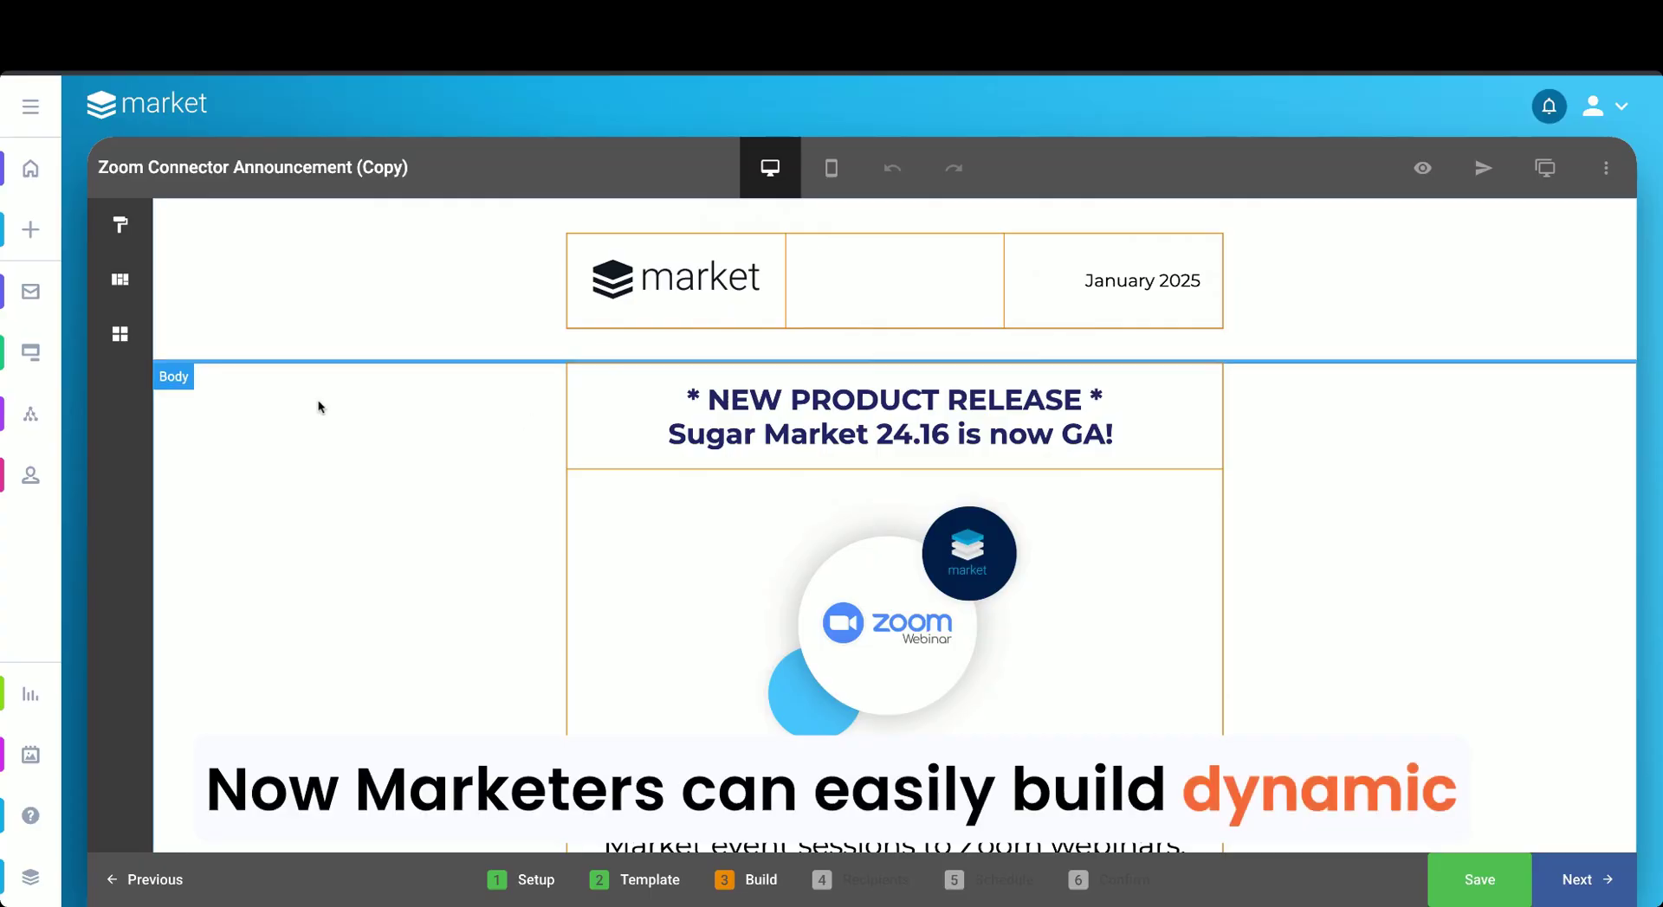
left_click(120, 334)
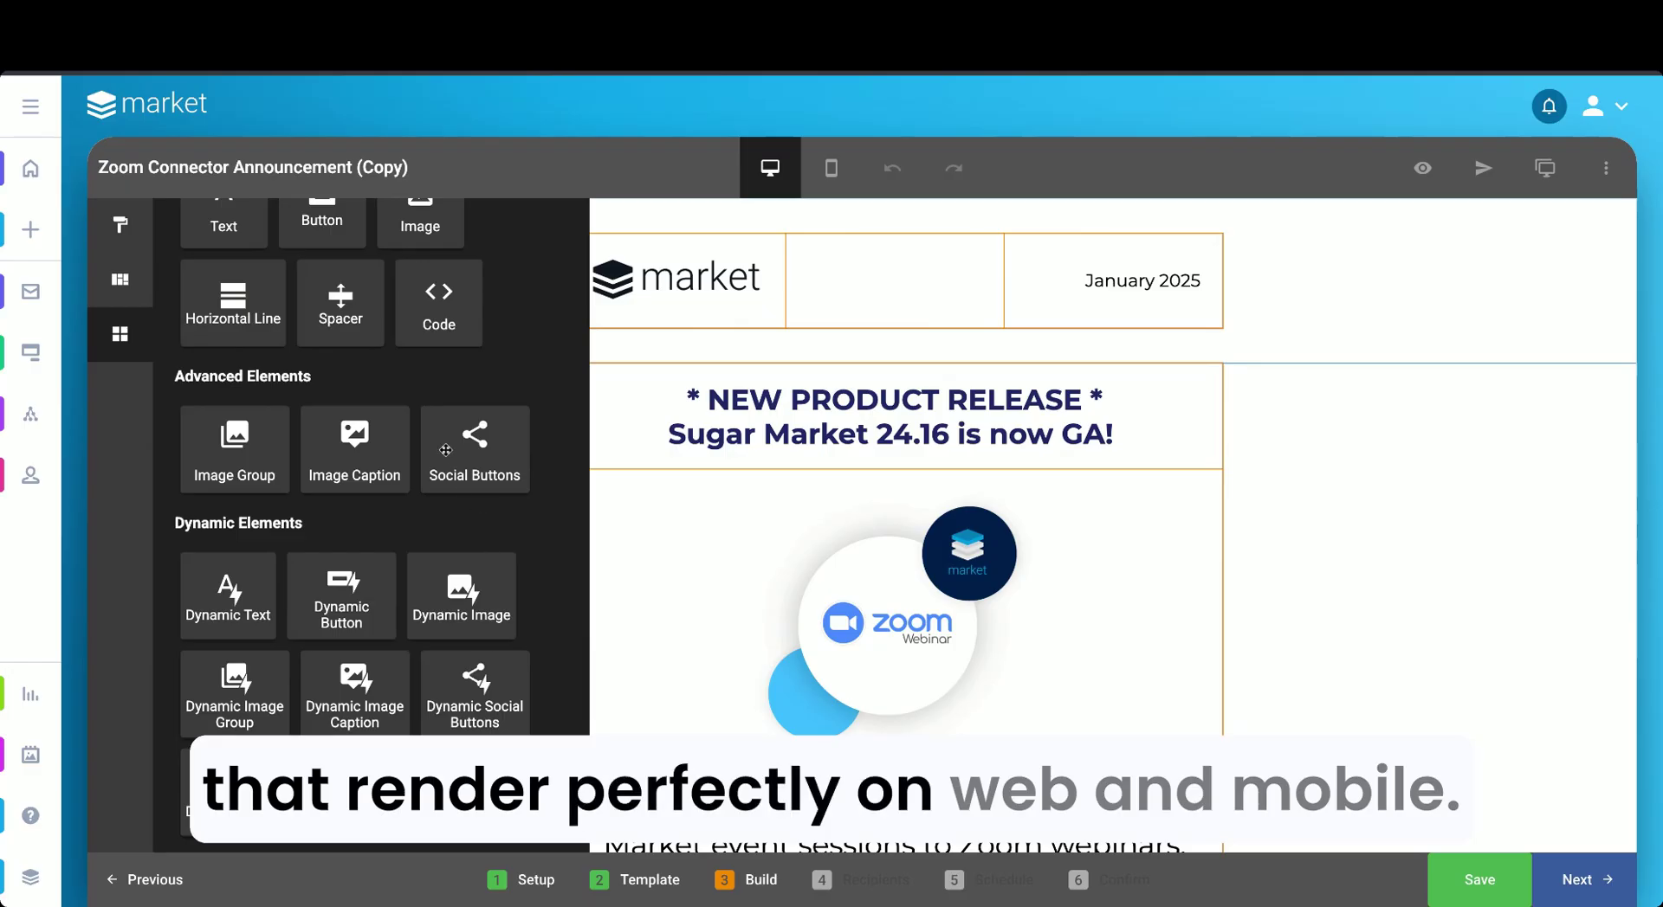
left_click(120, 334)
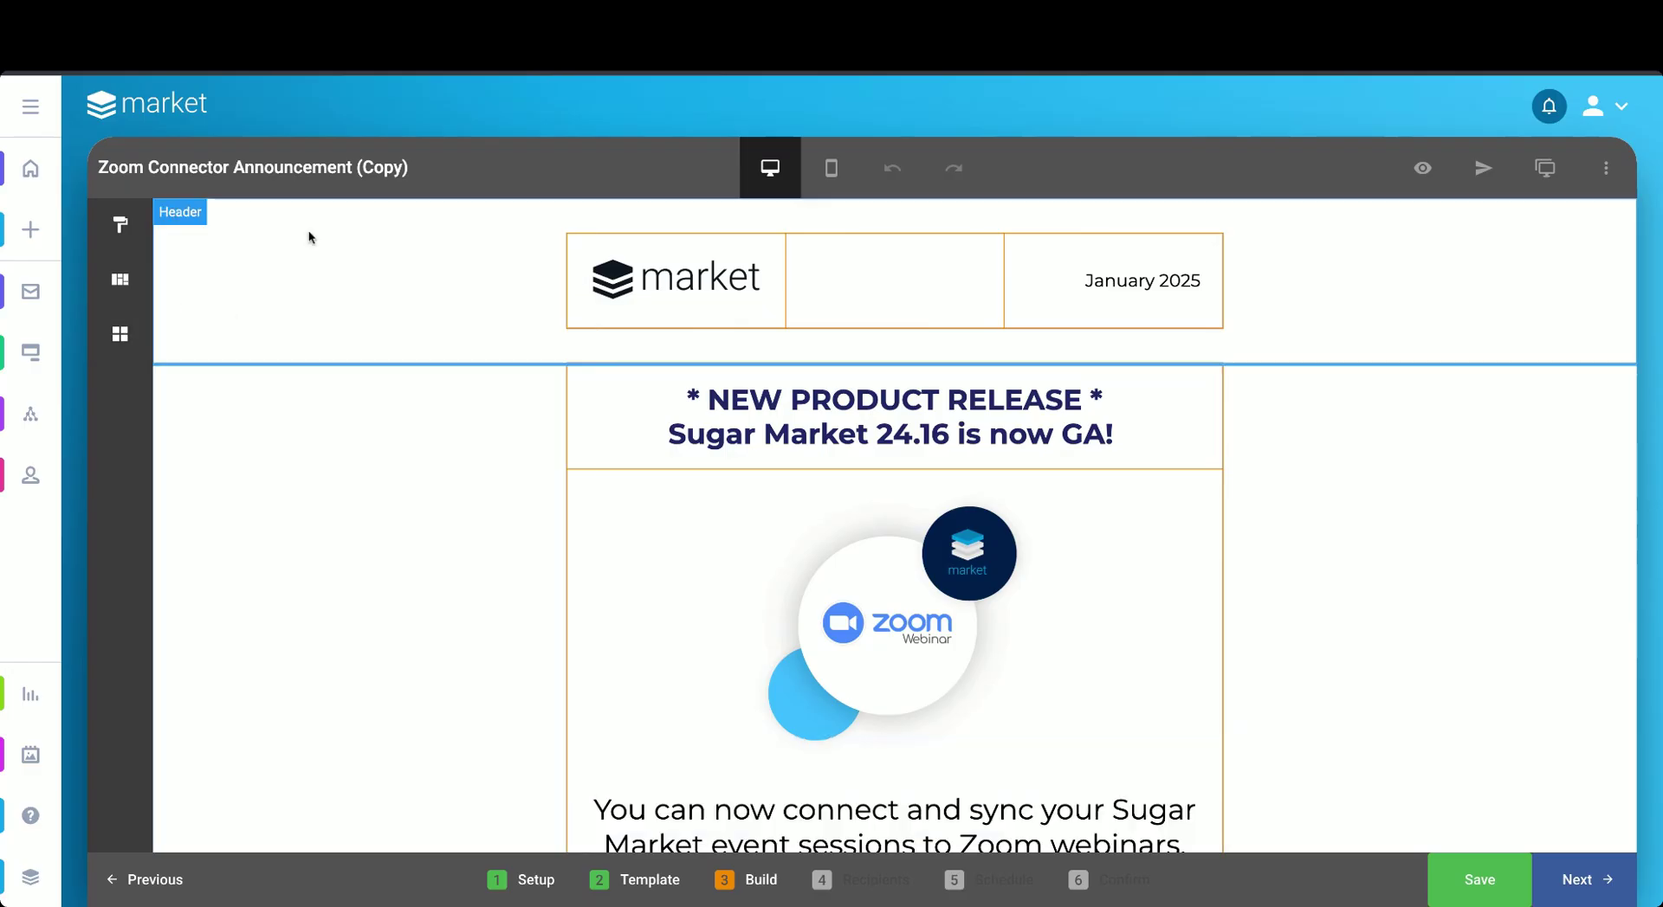
left_click(830, 169)
scroll(874, 535, "down", 5)
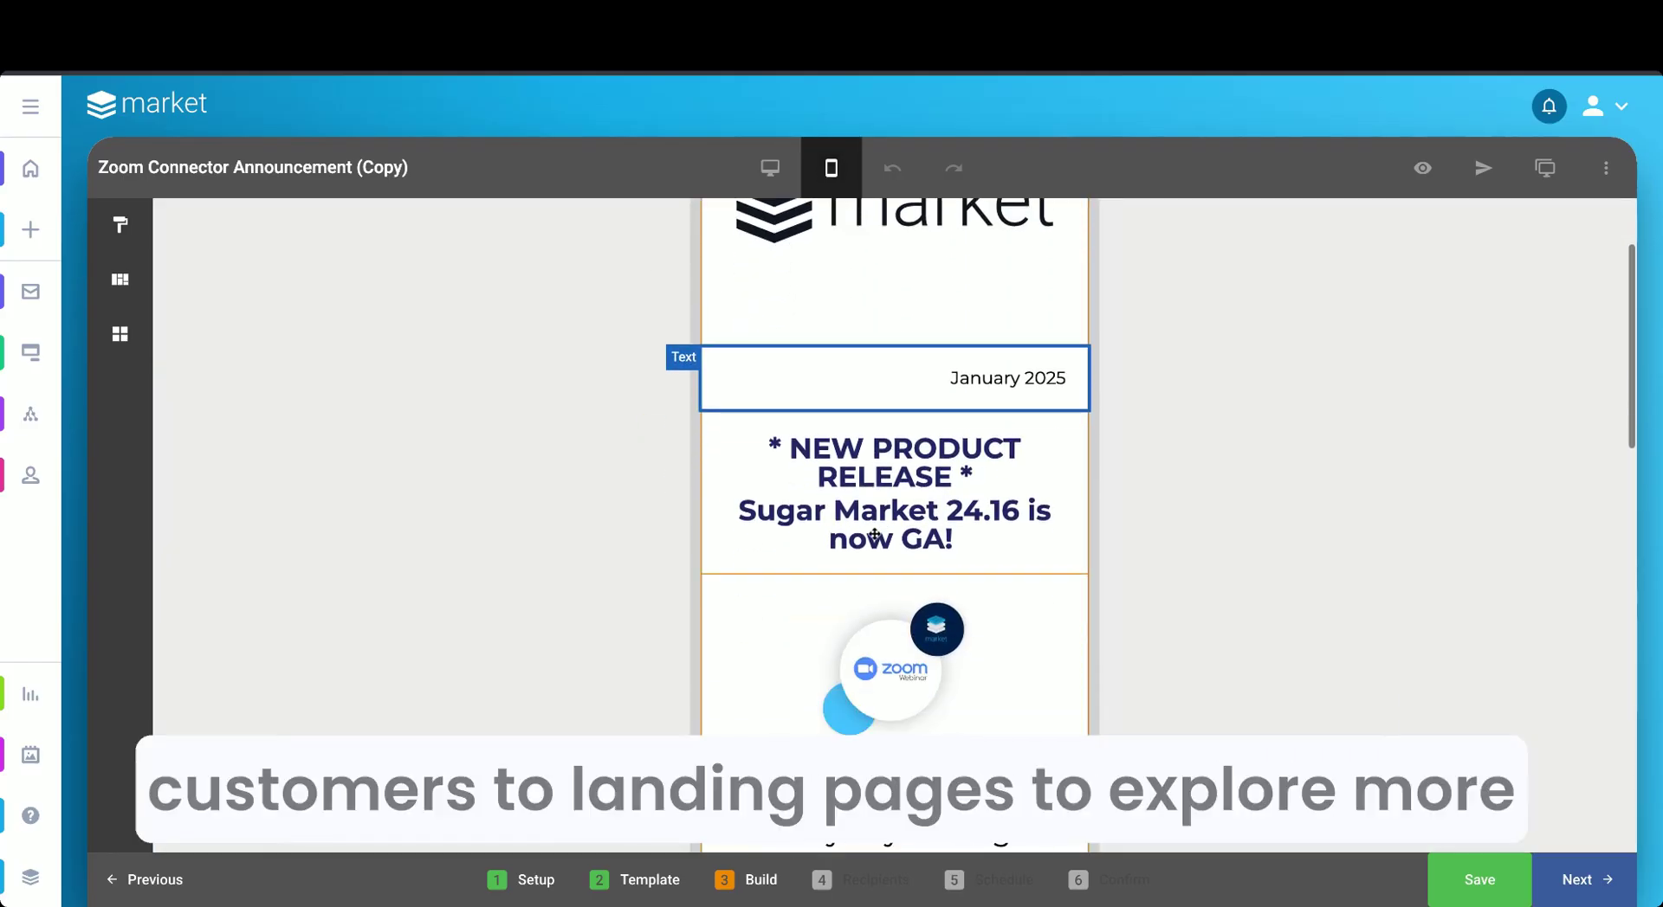
scroll(873, 534, "down", 6)
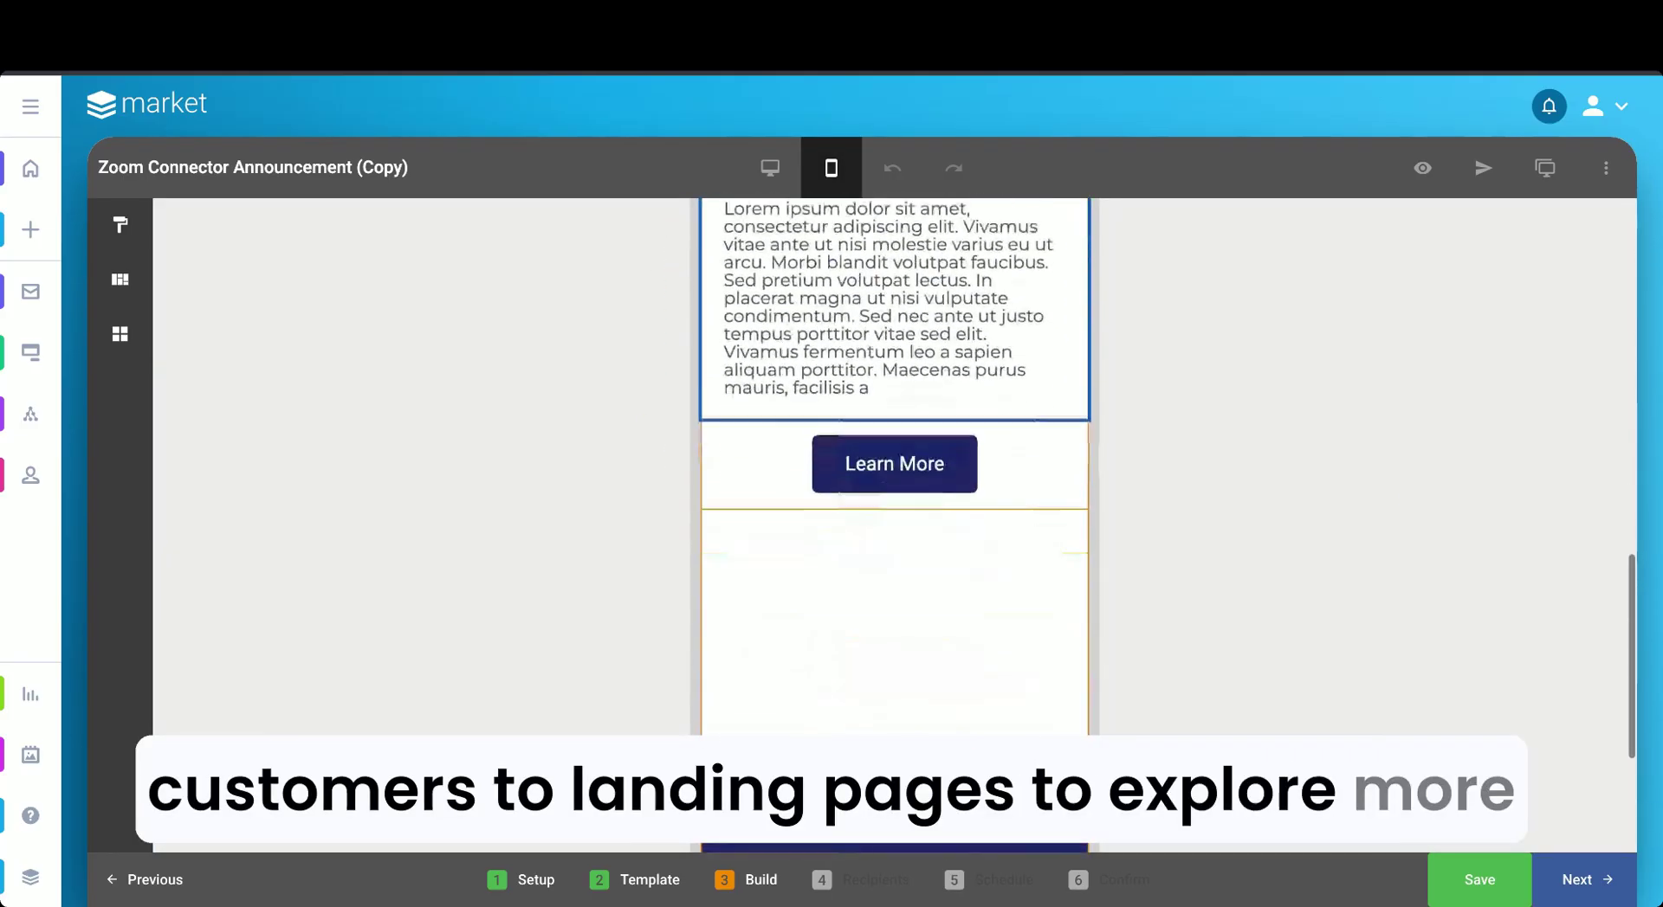
scroll(894, 535, "up", 10)
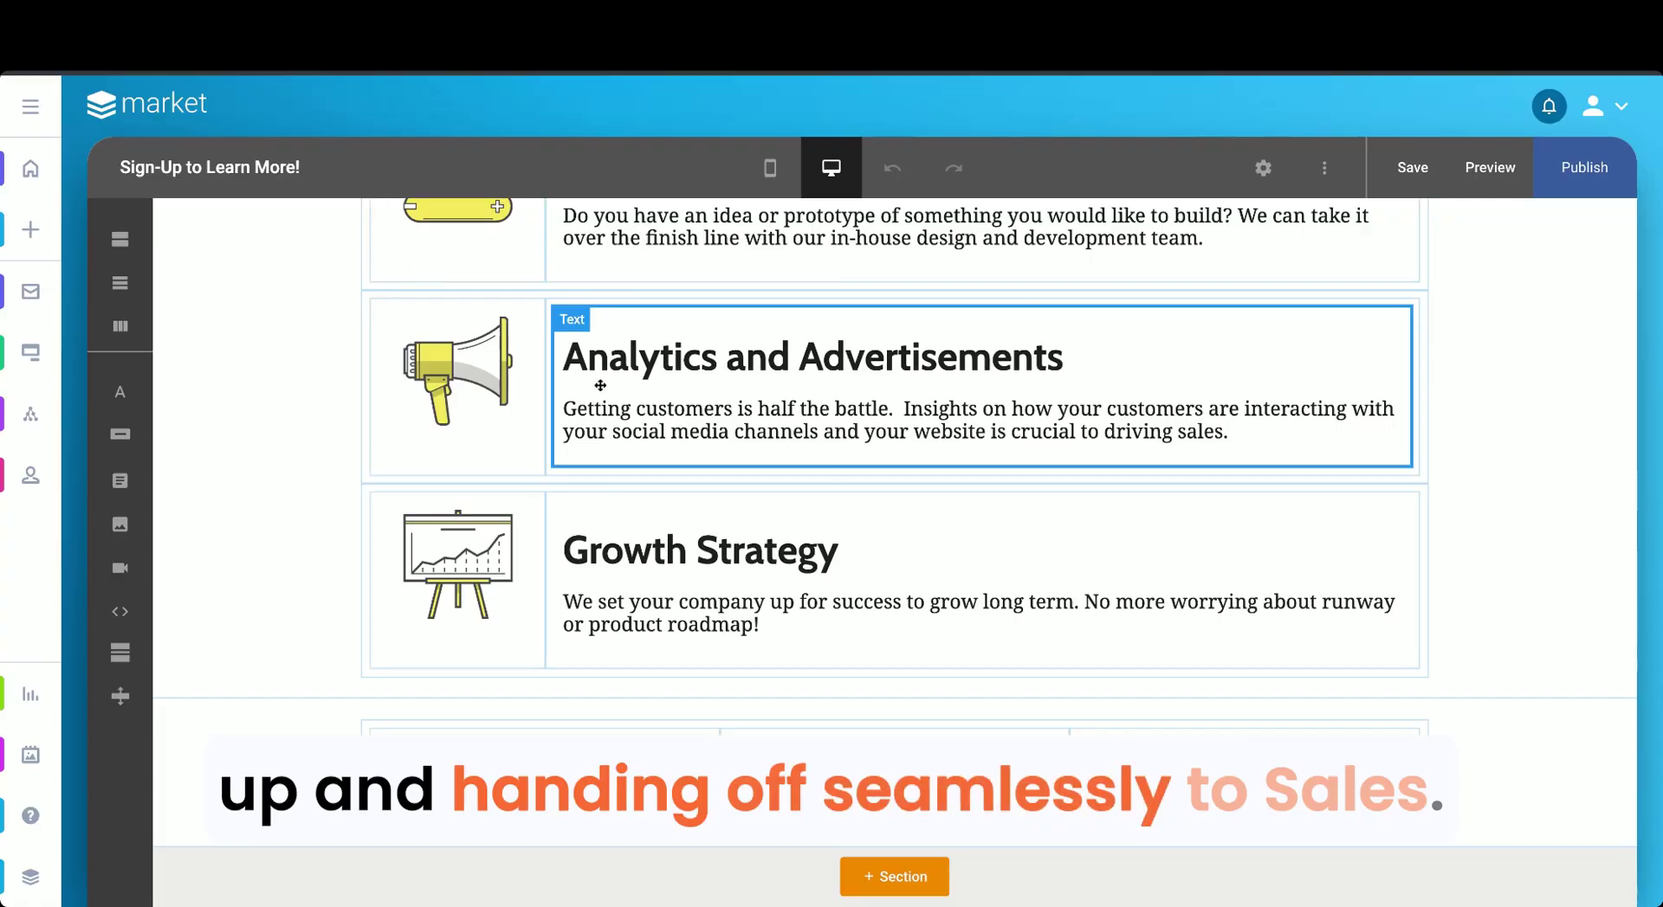
Step: Scroll the Sign-Up to Learn More! landing page to its hero sign-up form
scroll(600, 385, "up", 5)
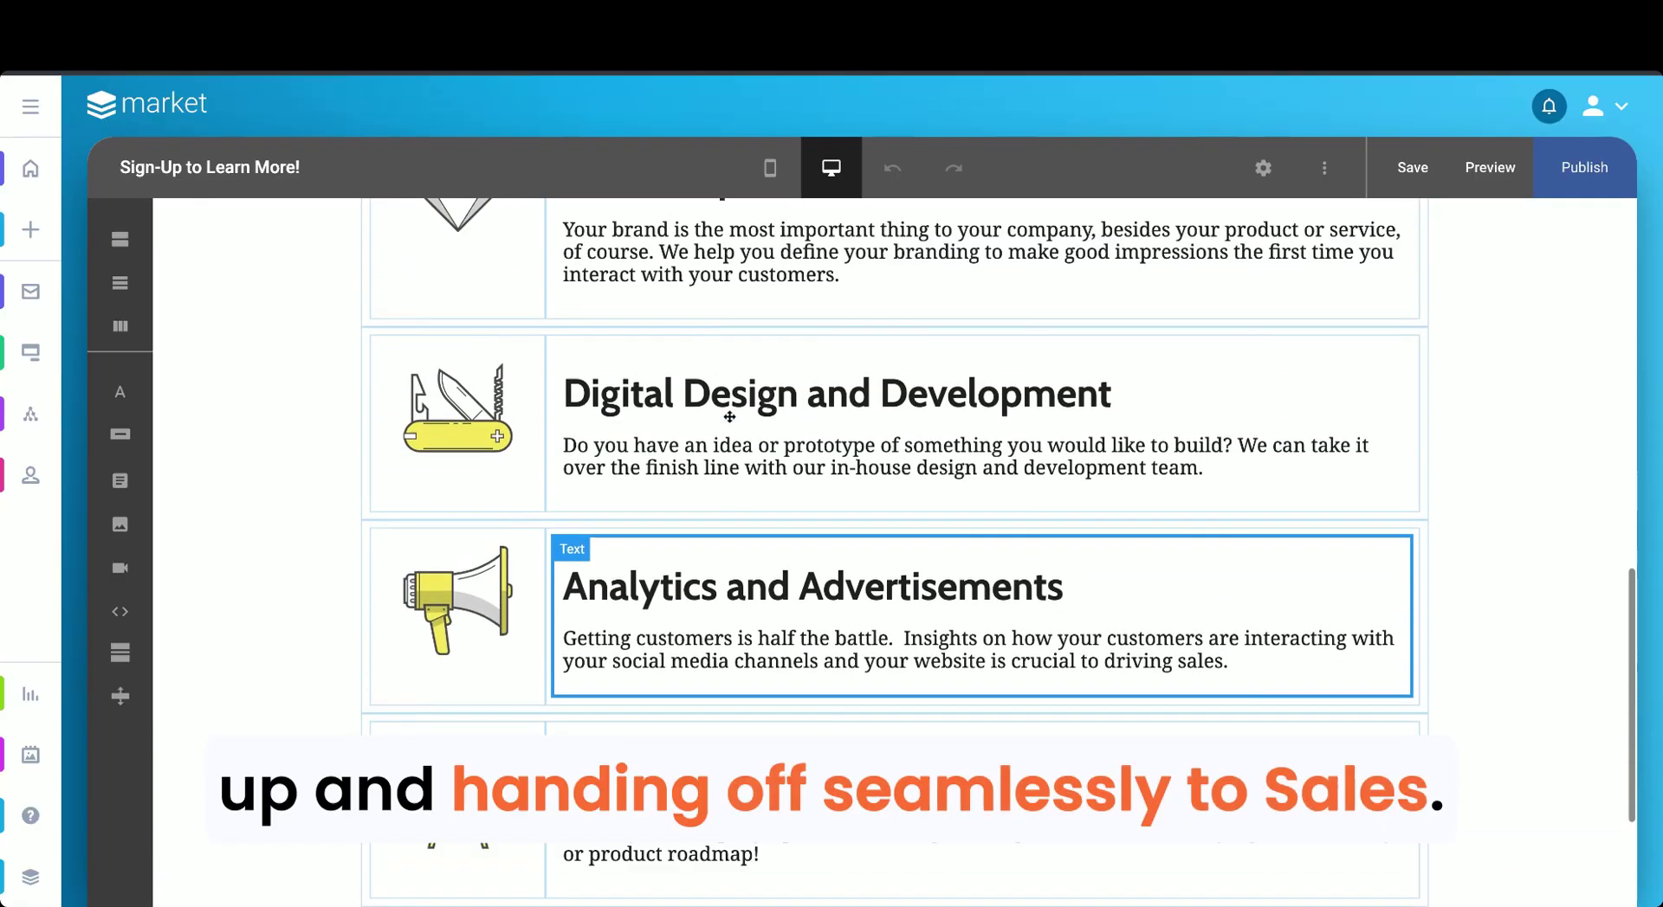
scroll(727, 418, "up", 6)
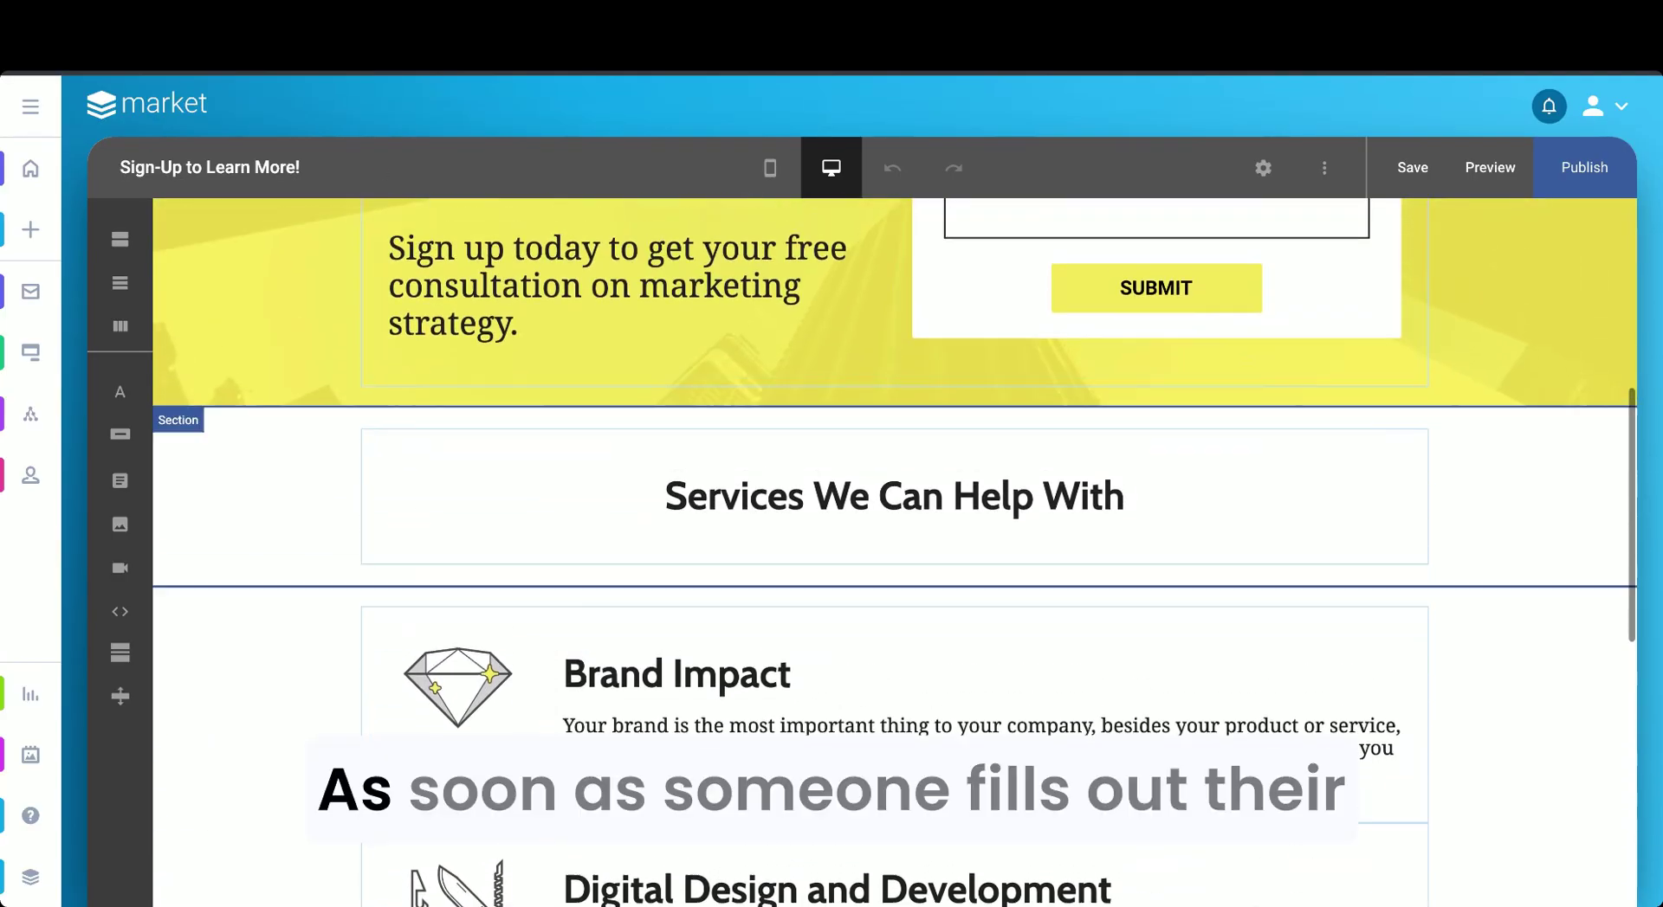
scroll(790, 386, "up", 2)
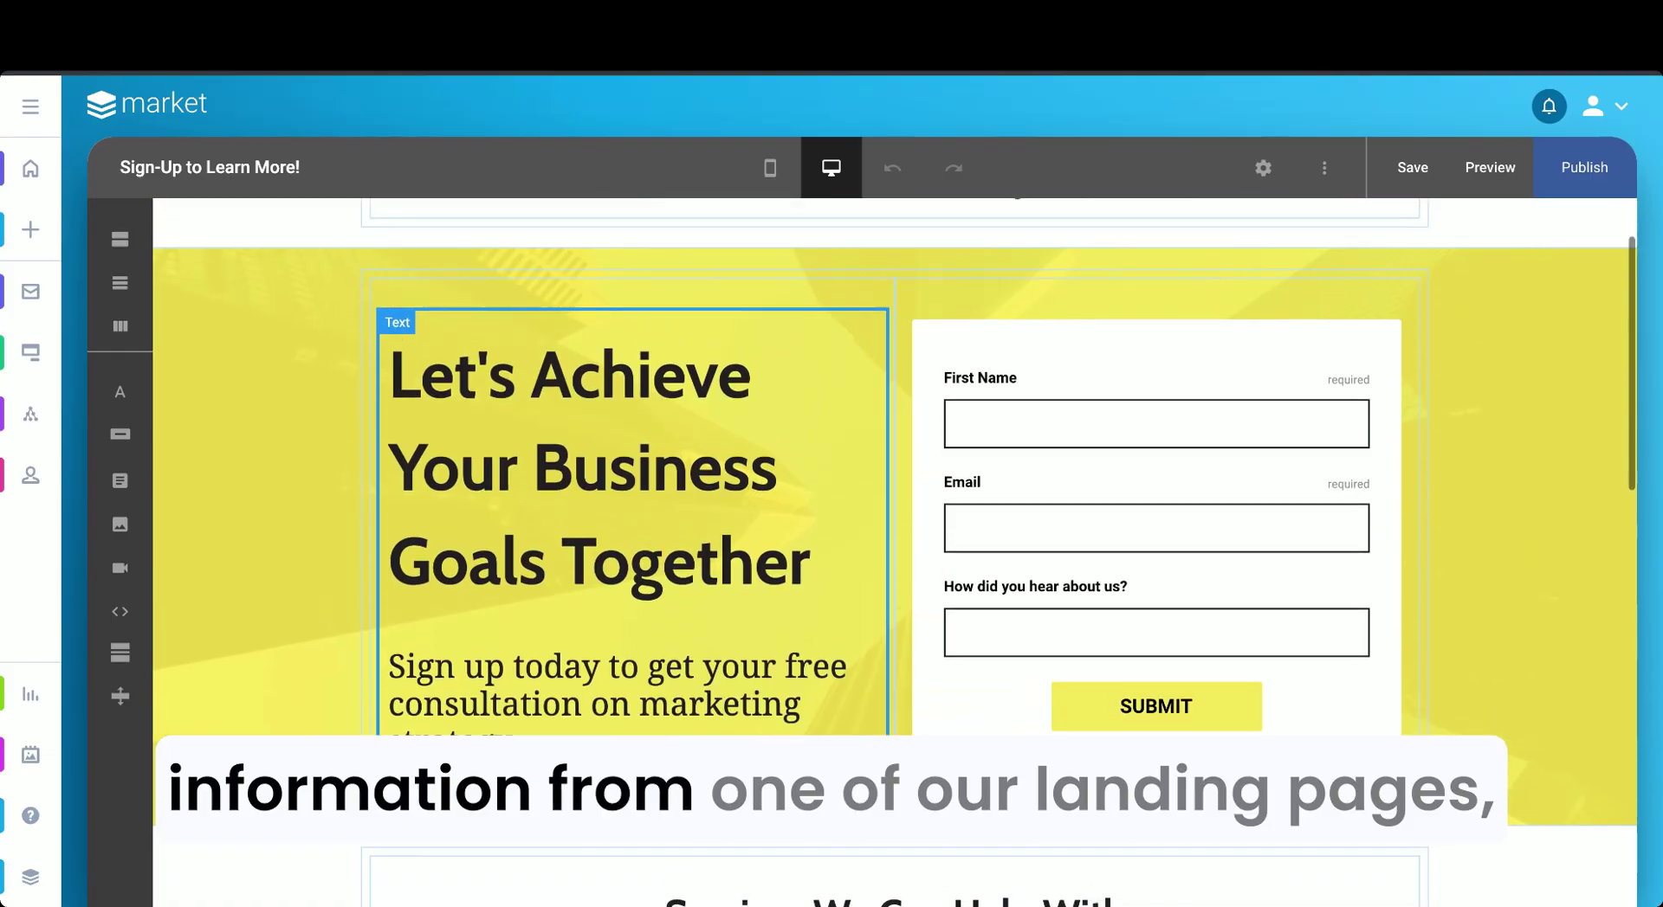
scroll(1375, 586, "down", 2)
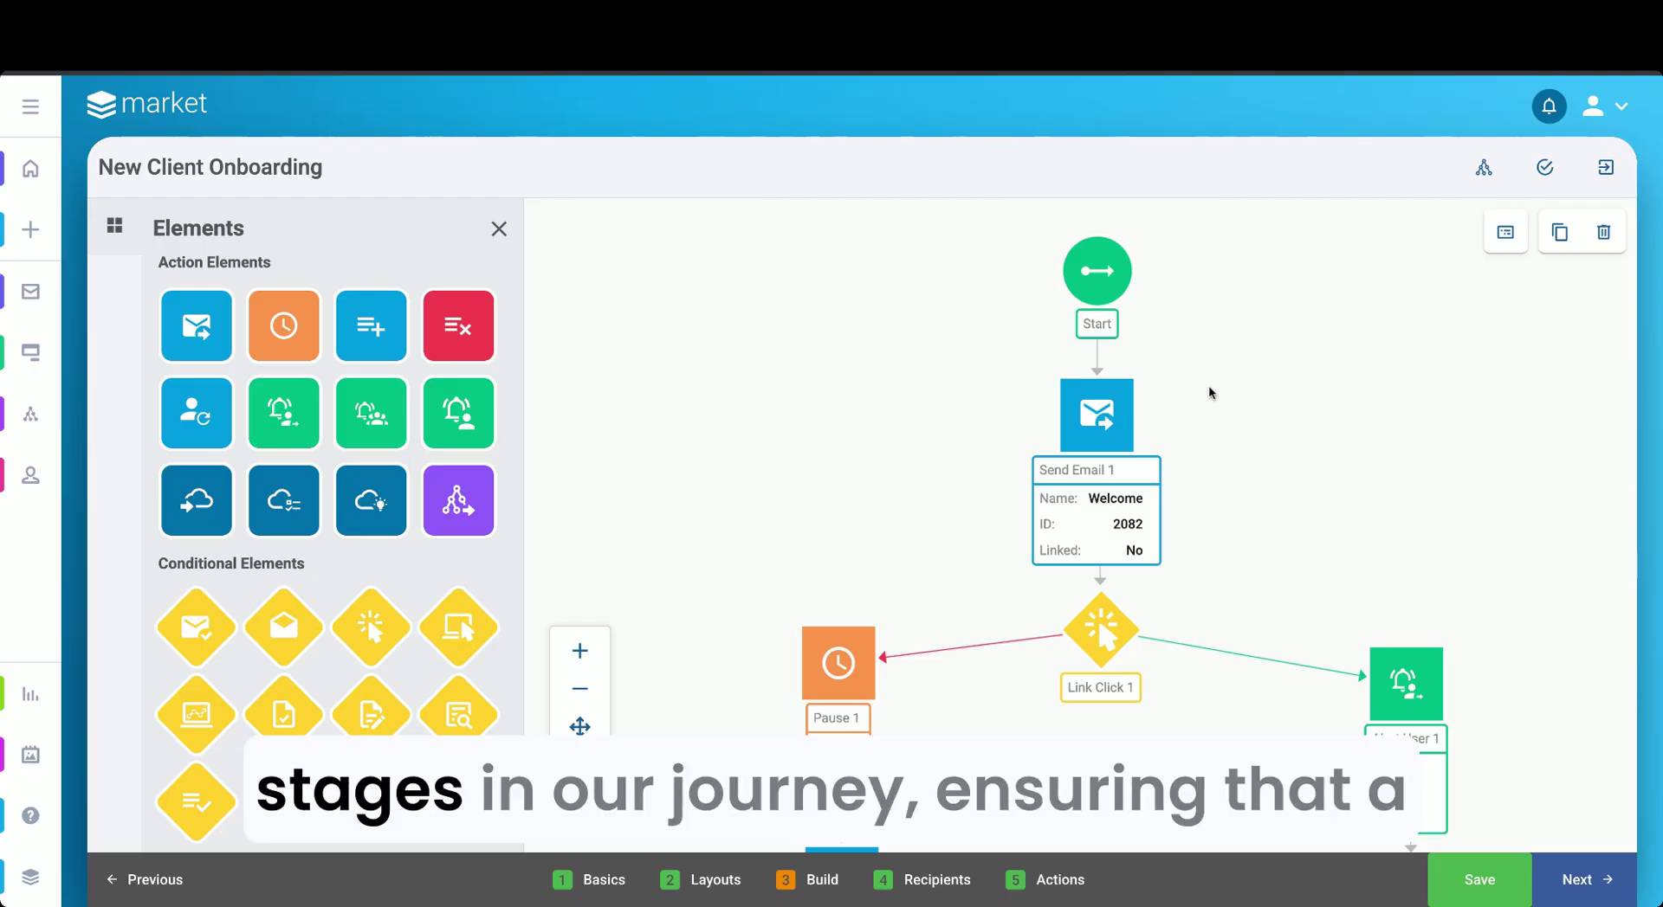
Step: Enable Drag Mode and pan the New Client Onboarding canvas to see its lower nodes
left_click(580, 725)
scroll(731, 693, "down", 4)
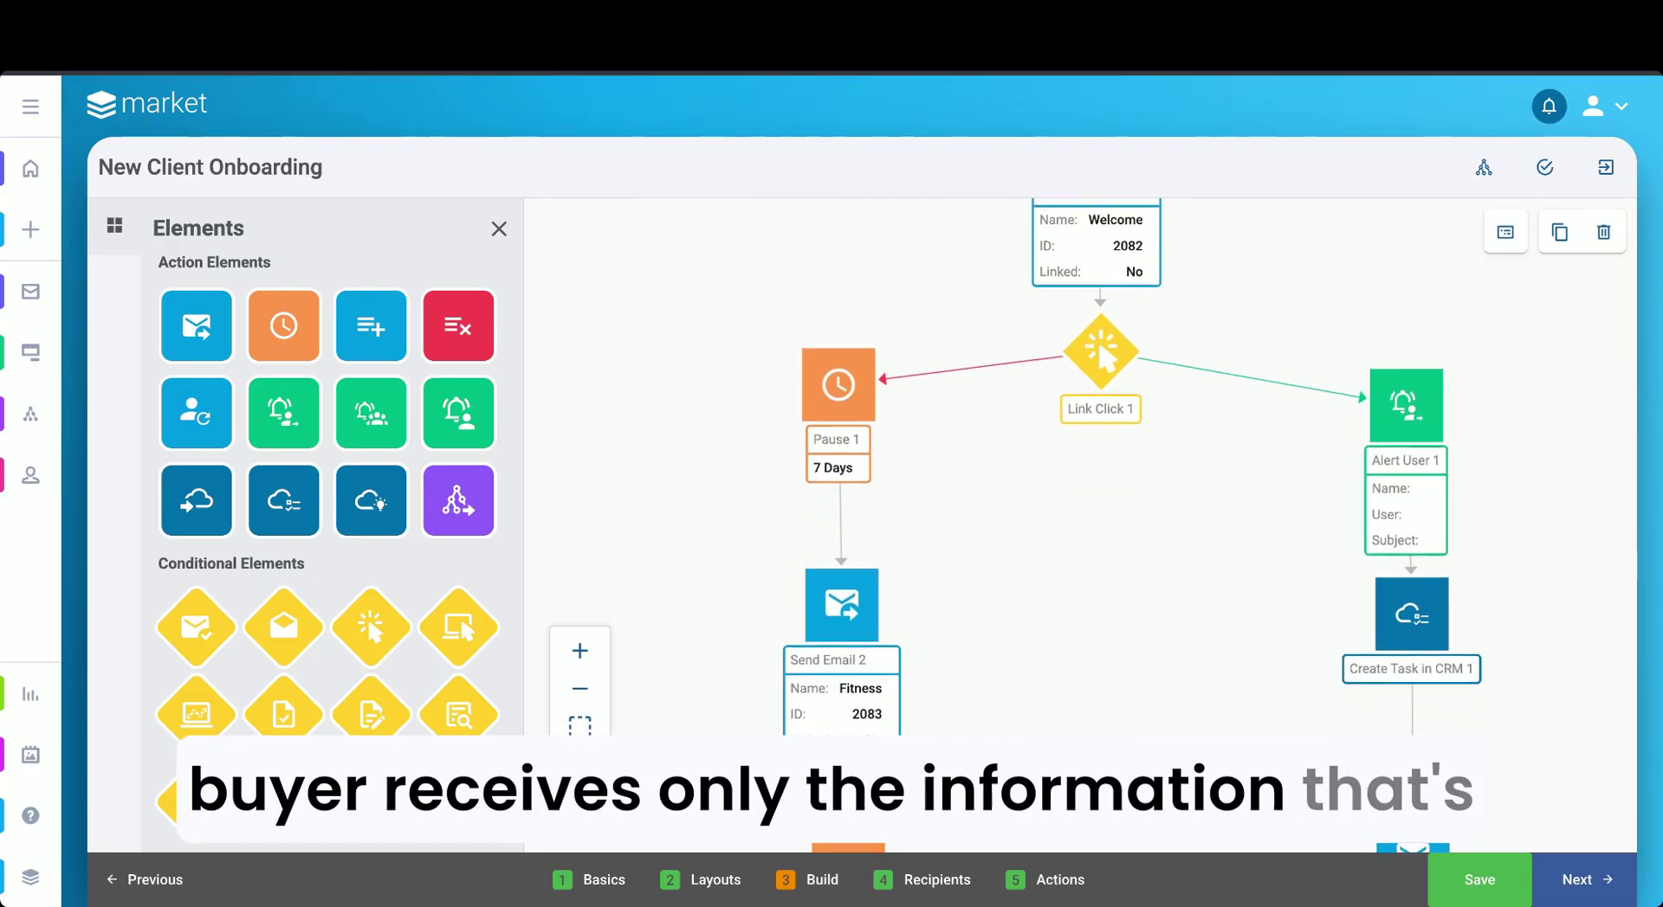
scroll(840, 468, "down", 3)
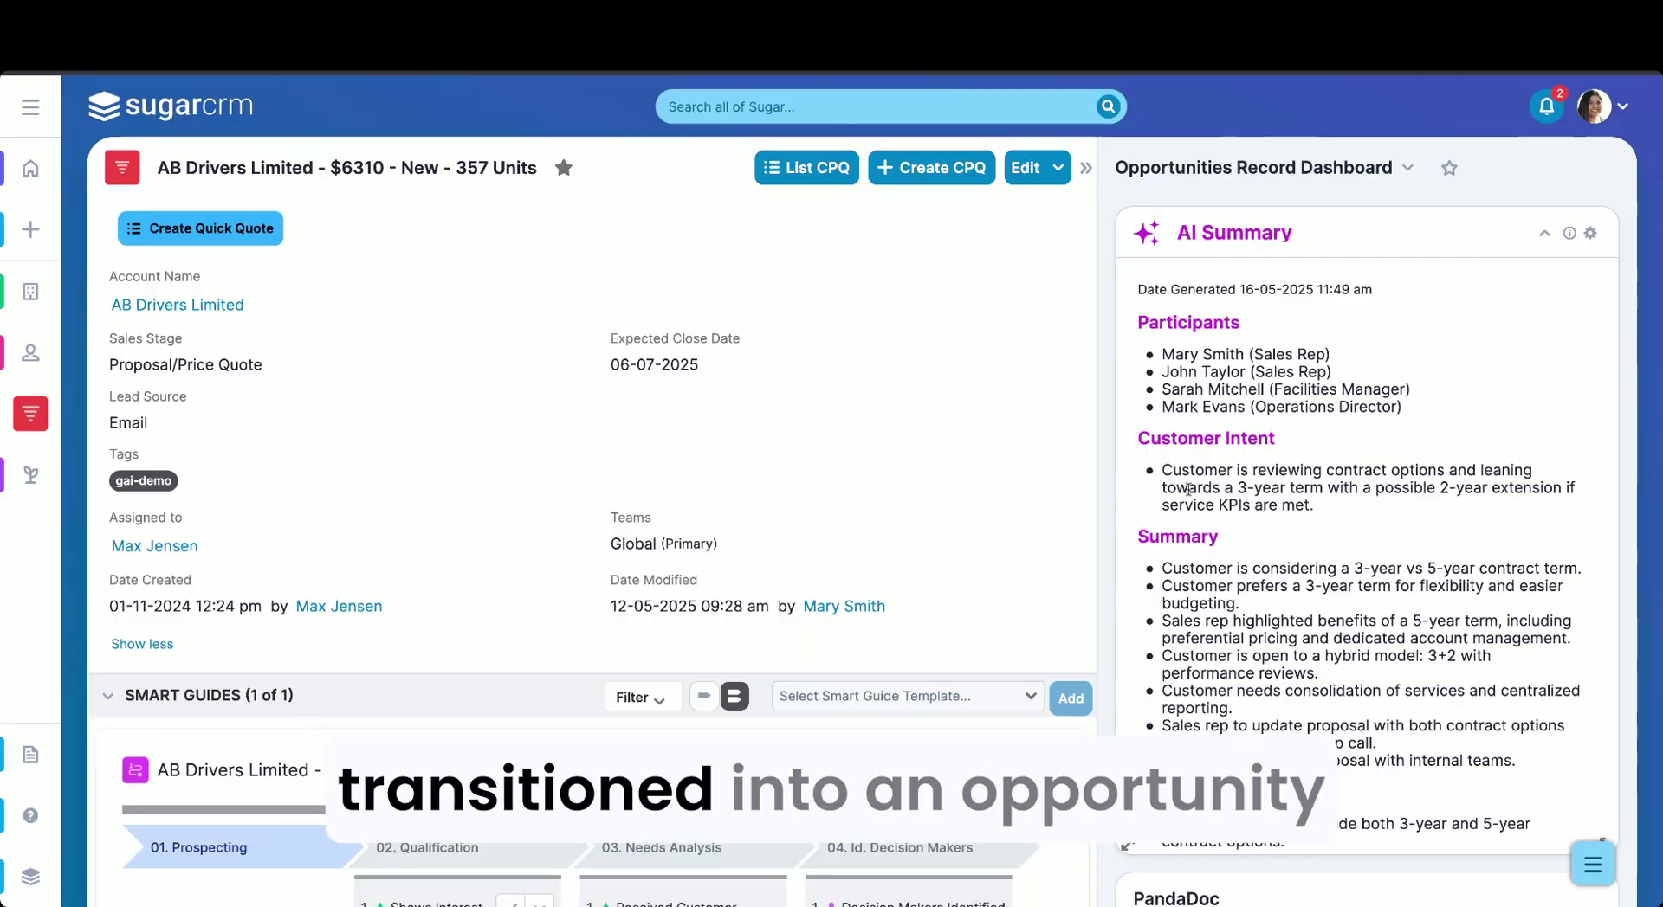
Step: Read through the AB Drivers Limited AI Summary, then start a Quick Quote
scroll(1247, 537, "down", 3)
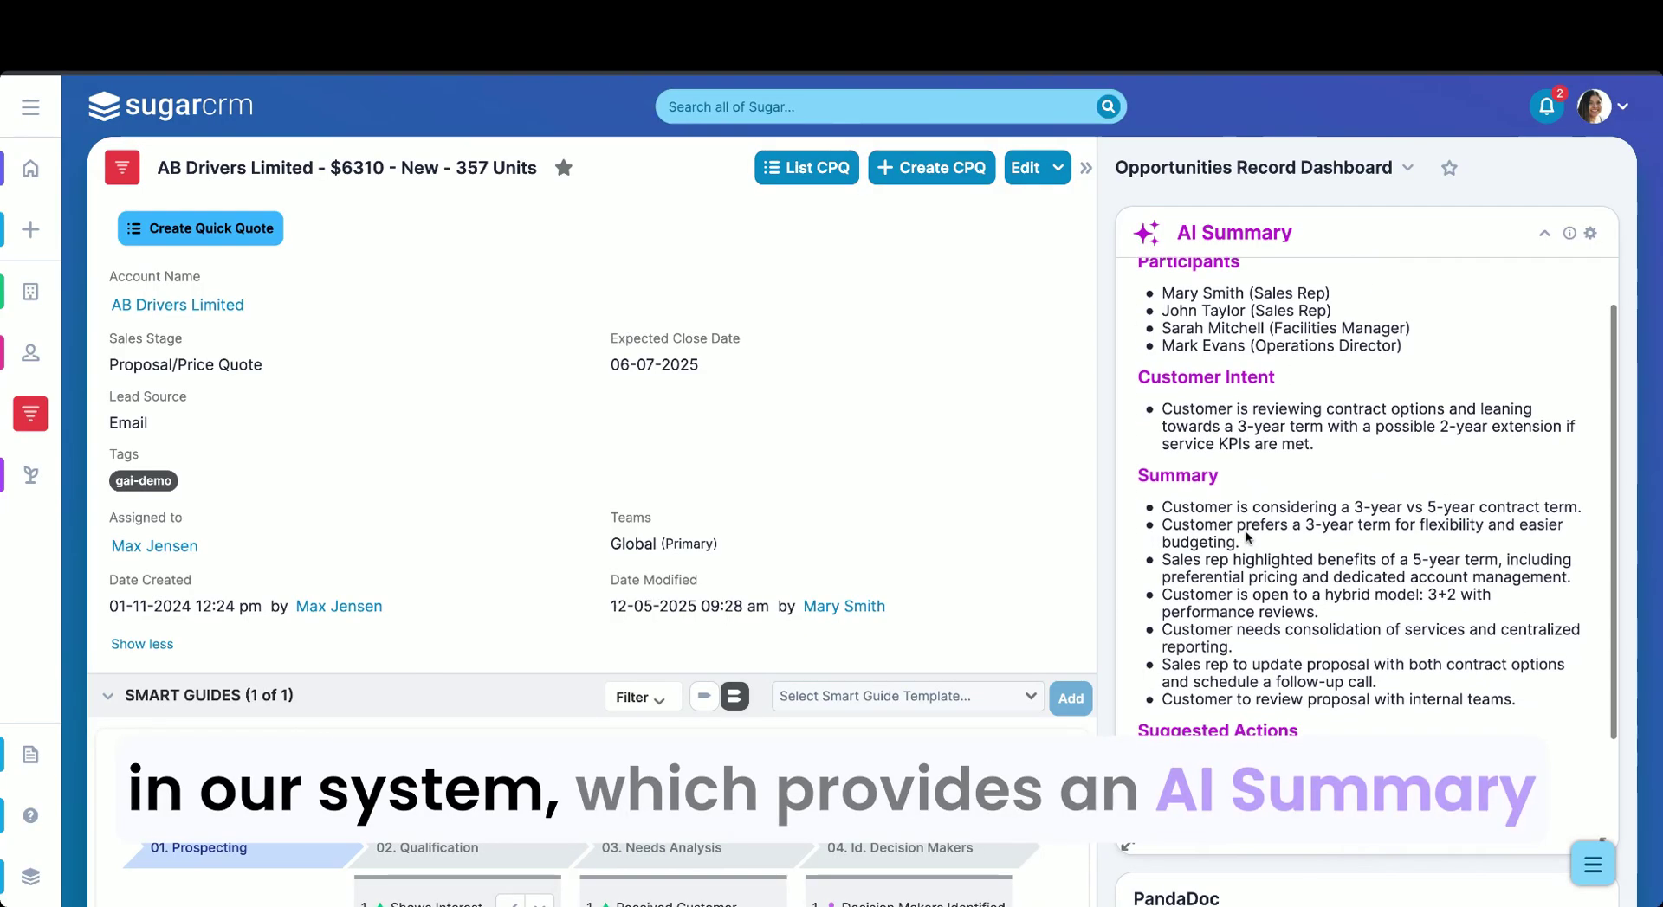
scroll(1247, 538, "down", 2)
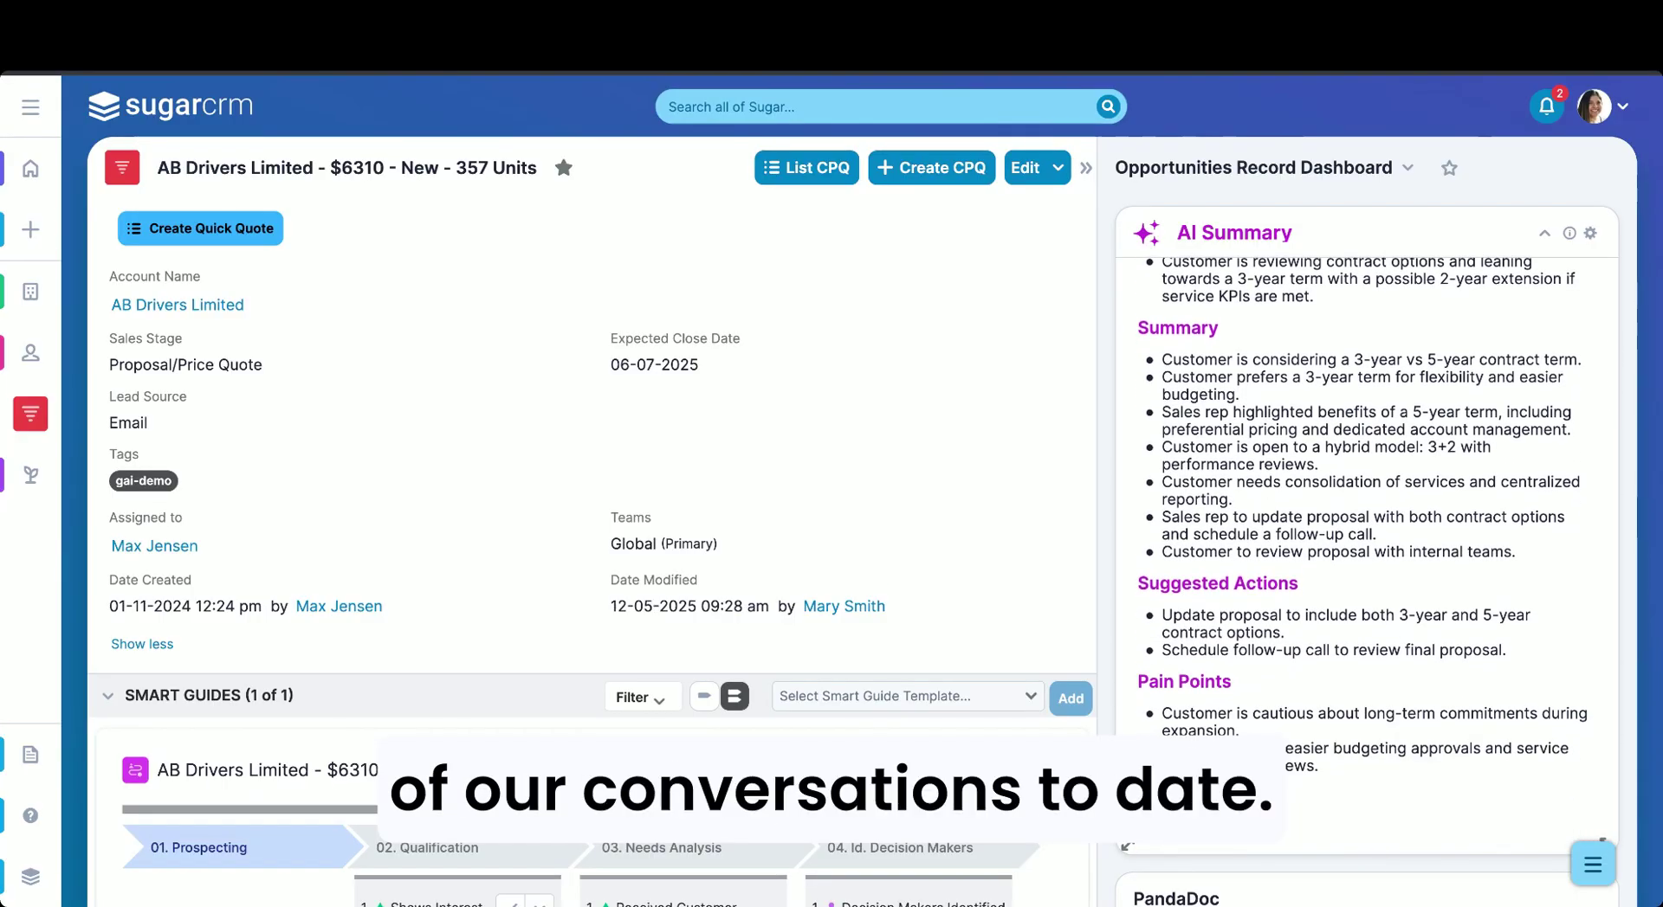
left_click(199, 229)
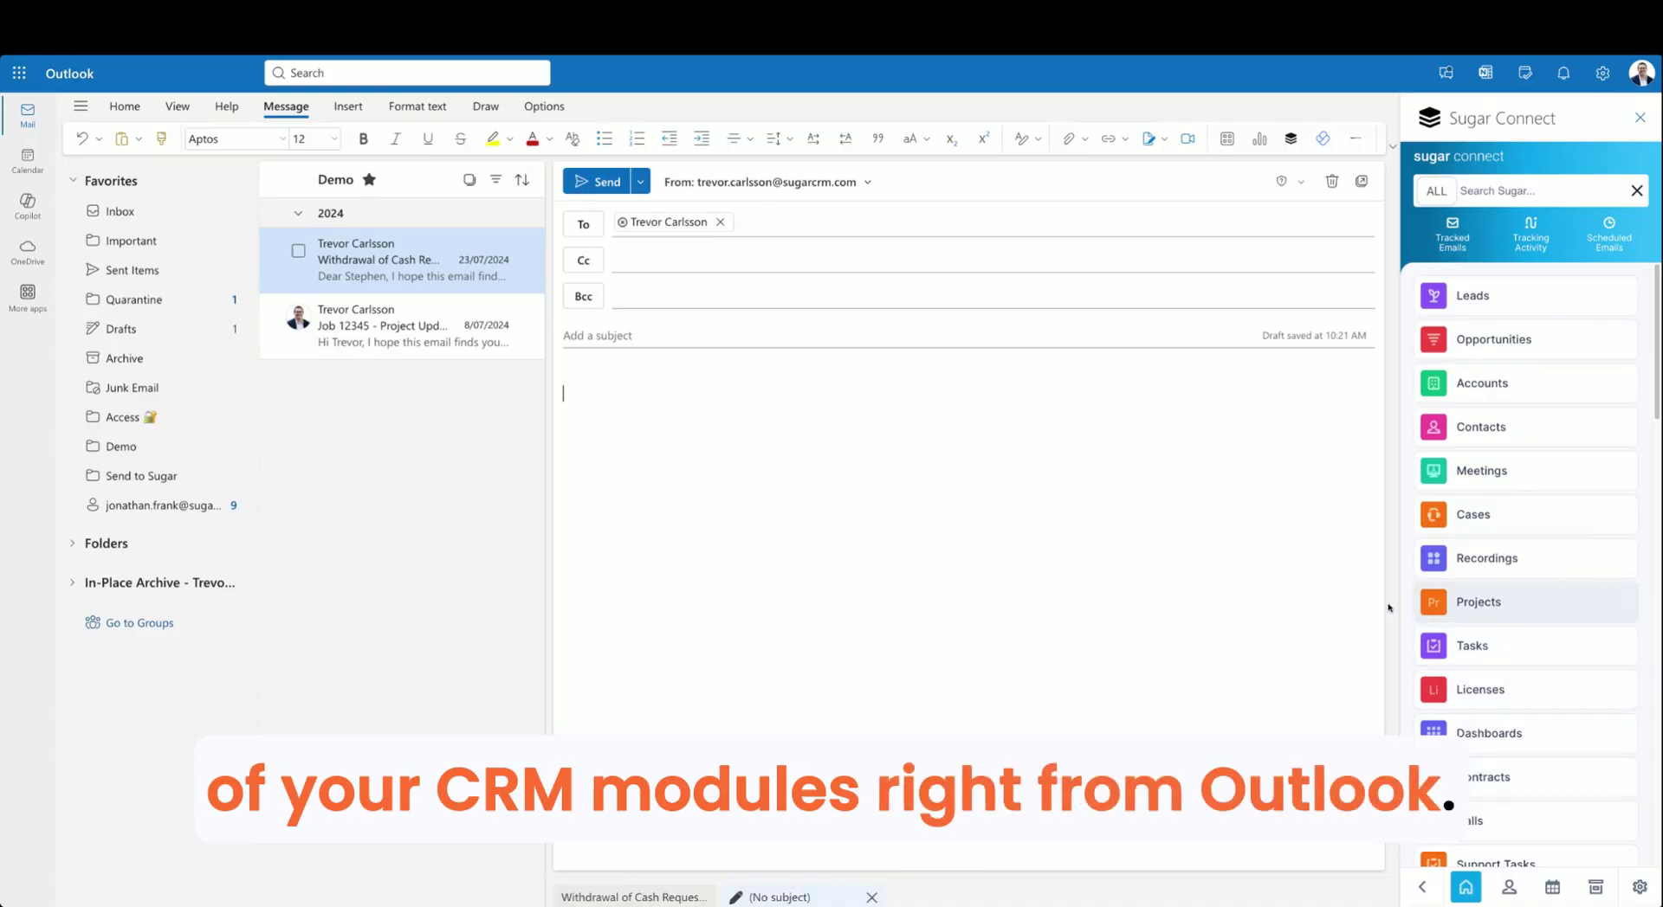
Step: Show Sugar Connect beside the draft and review the recipient's Sugar Hint company and news data
left_click(1312, 598)
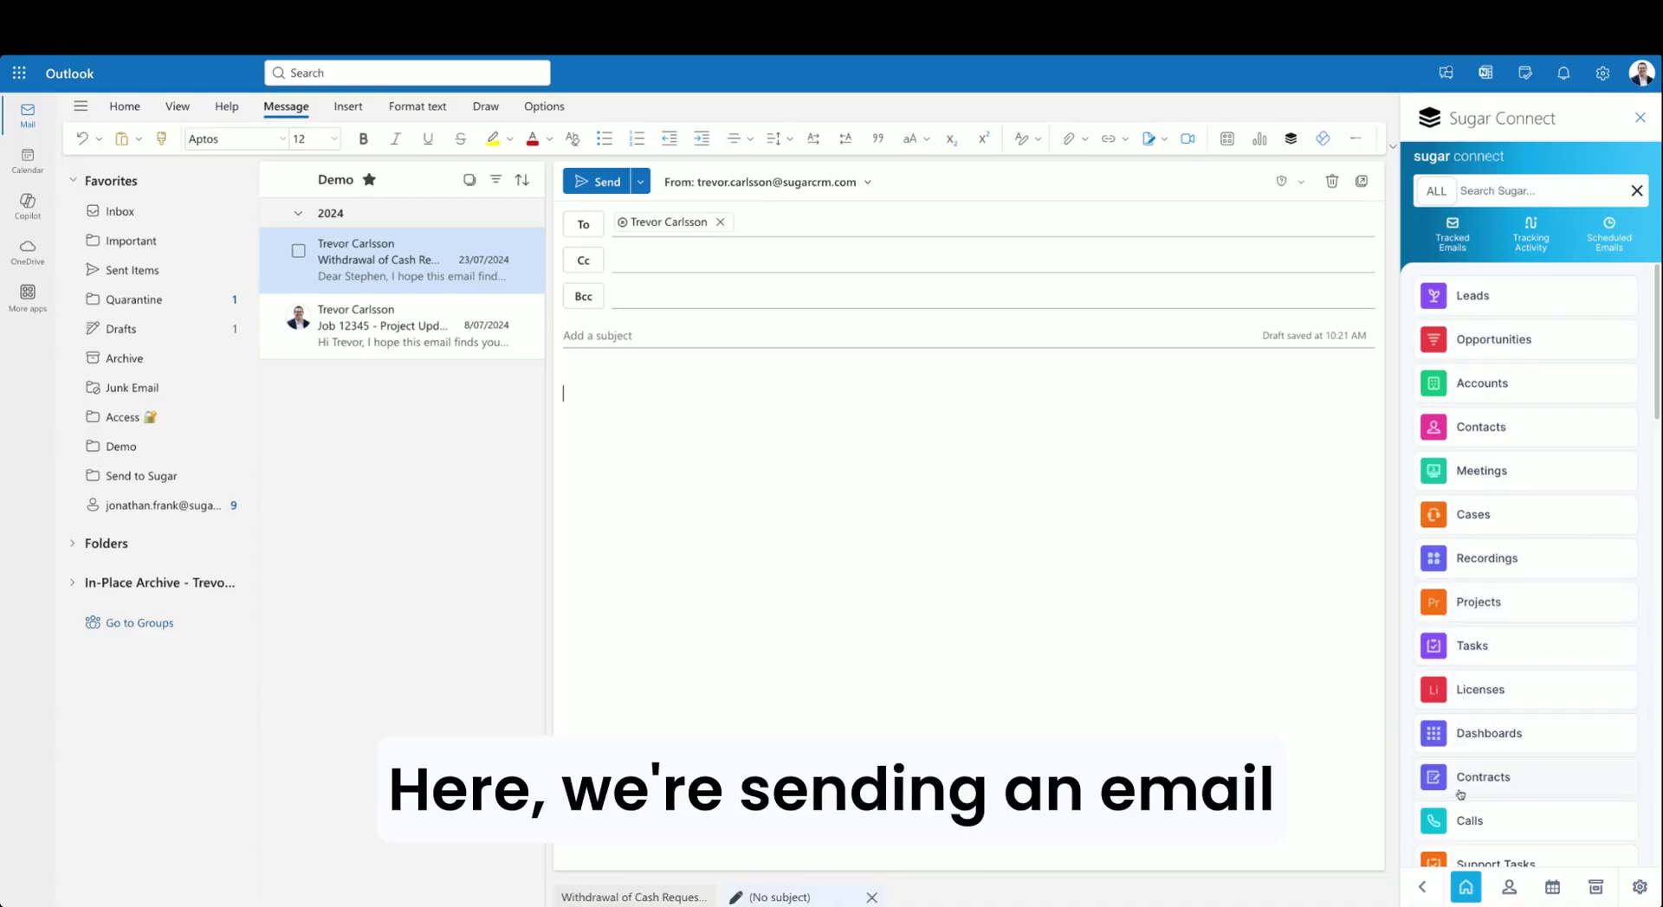
left_click(1509, 888)
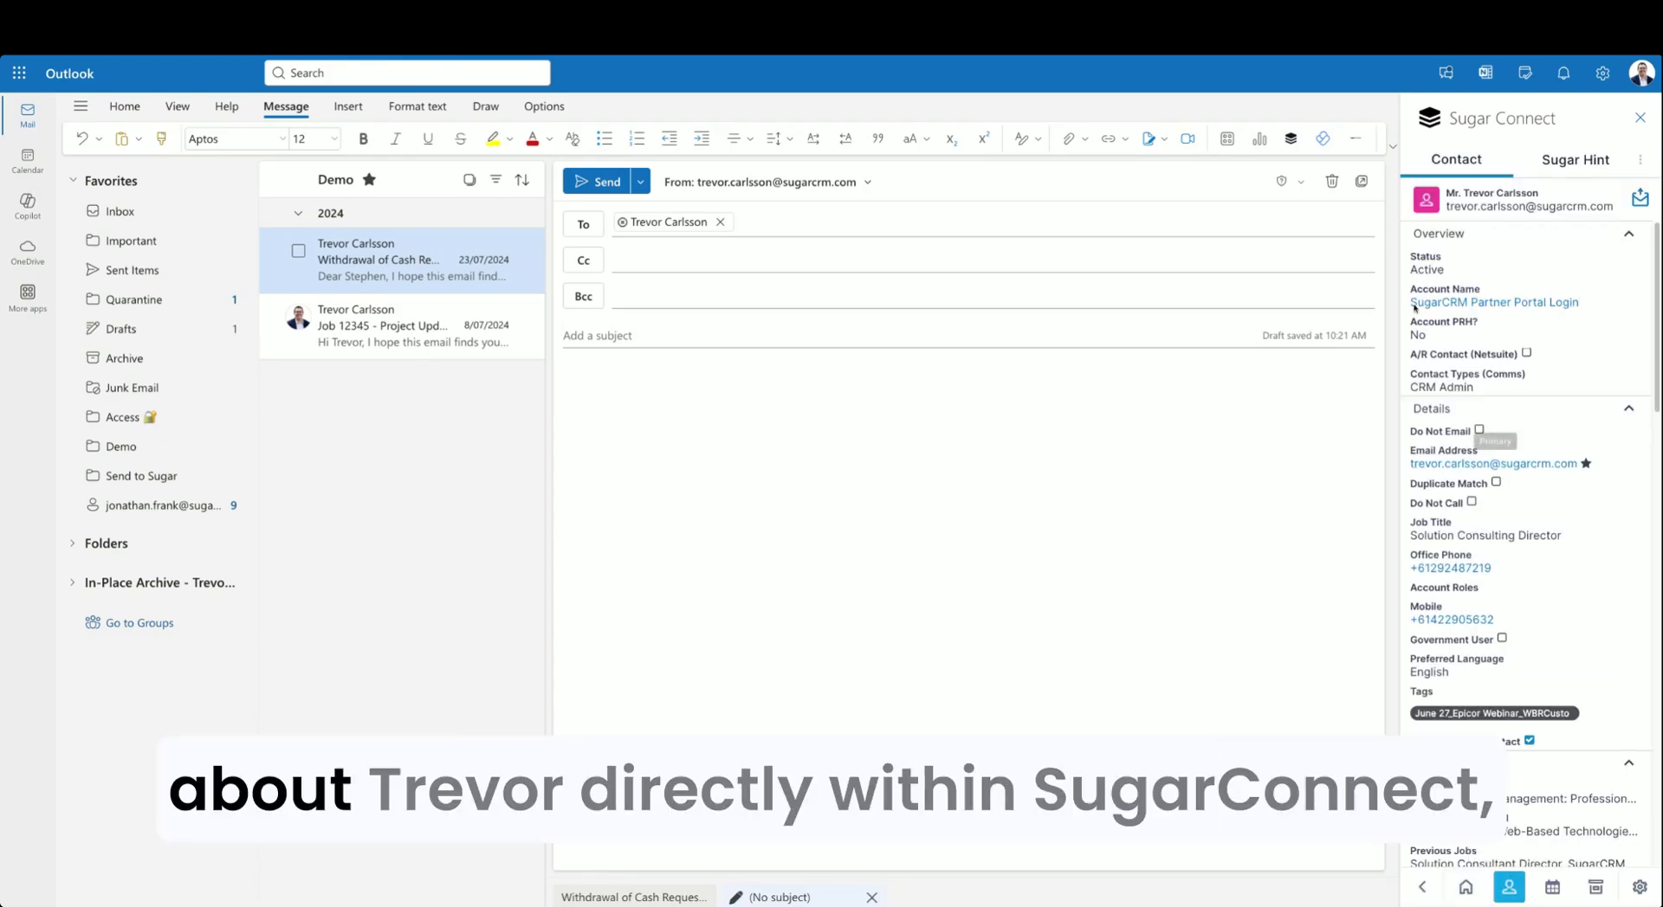
left_click(1593, 161)
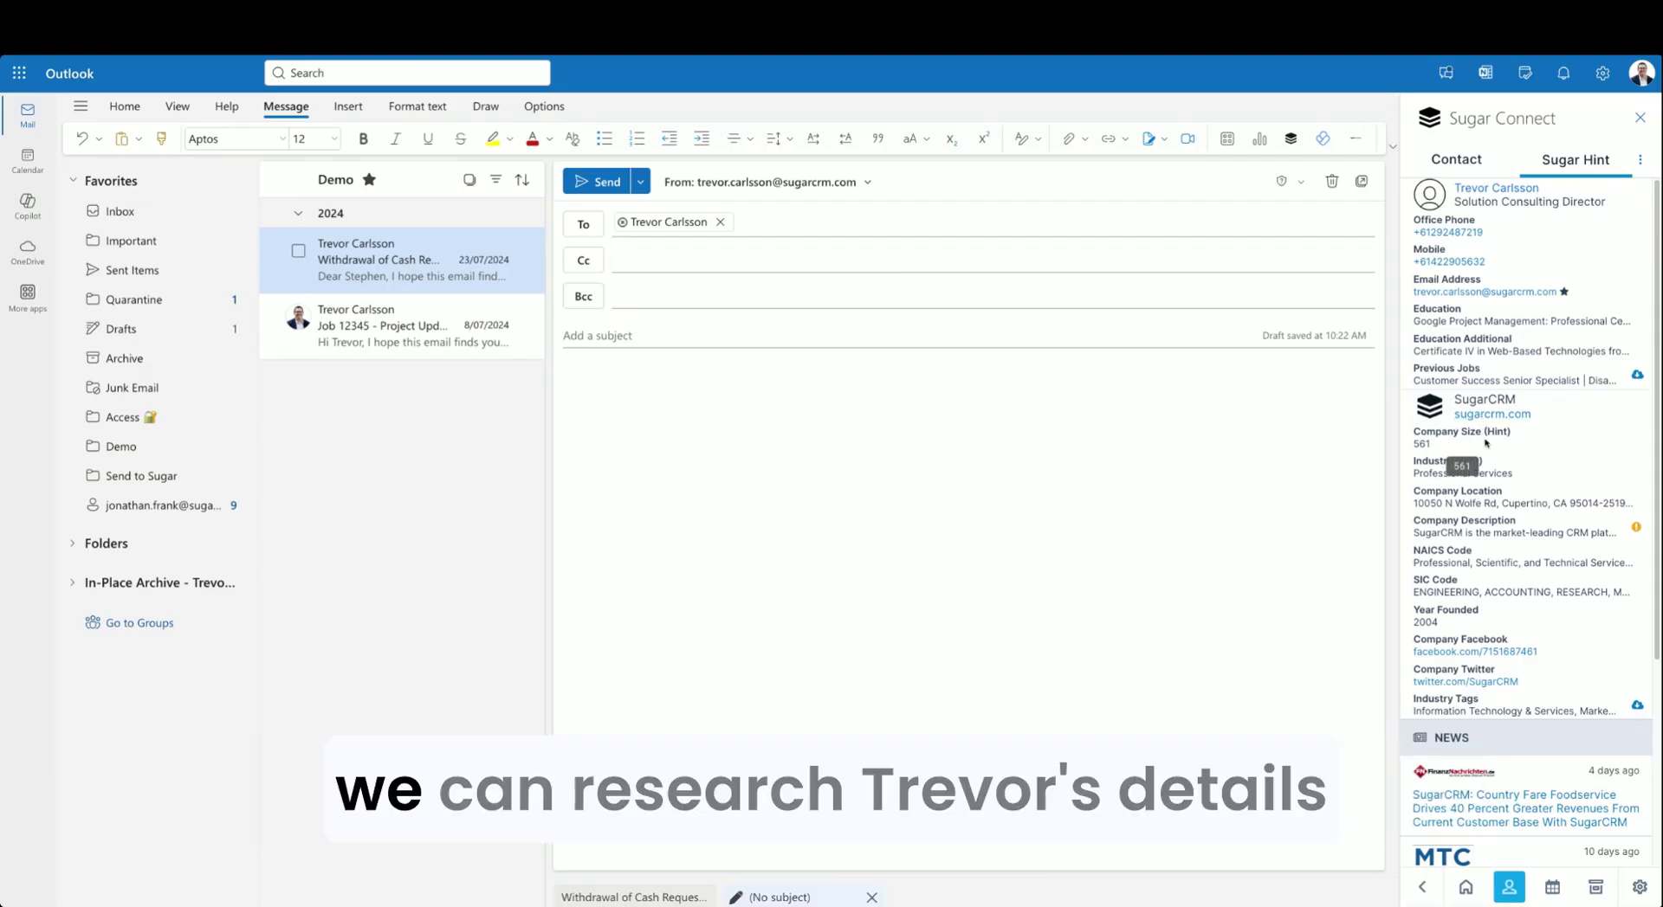
scroll(1558, 606, "down", 3)
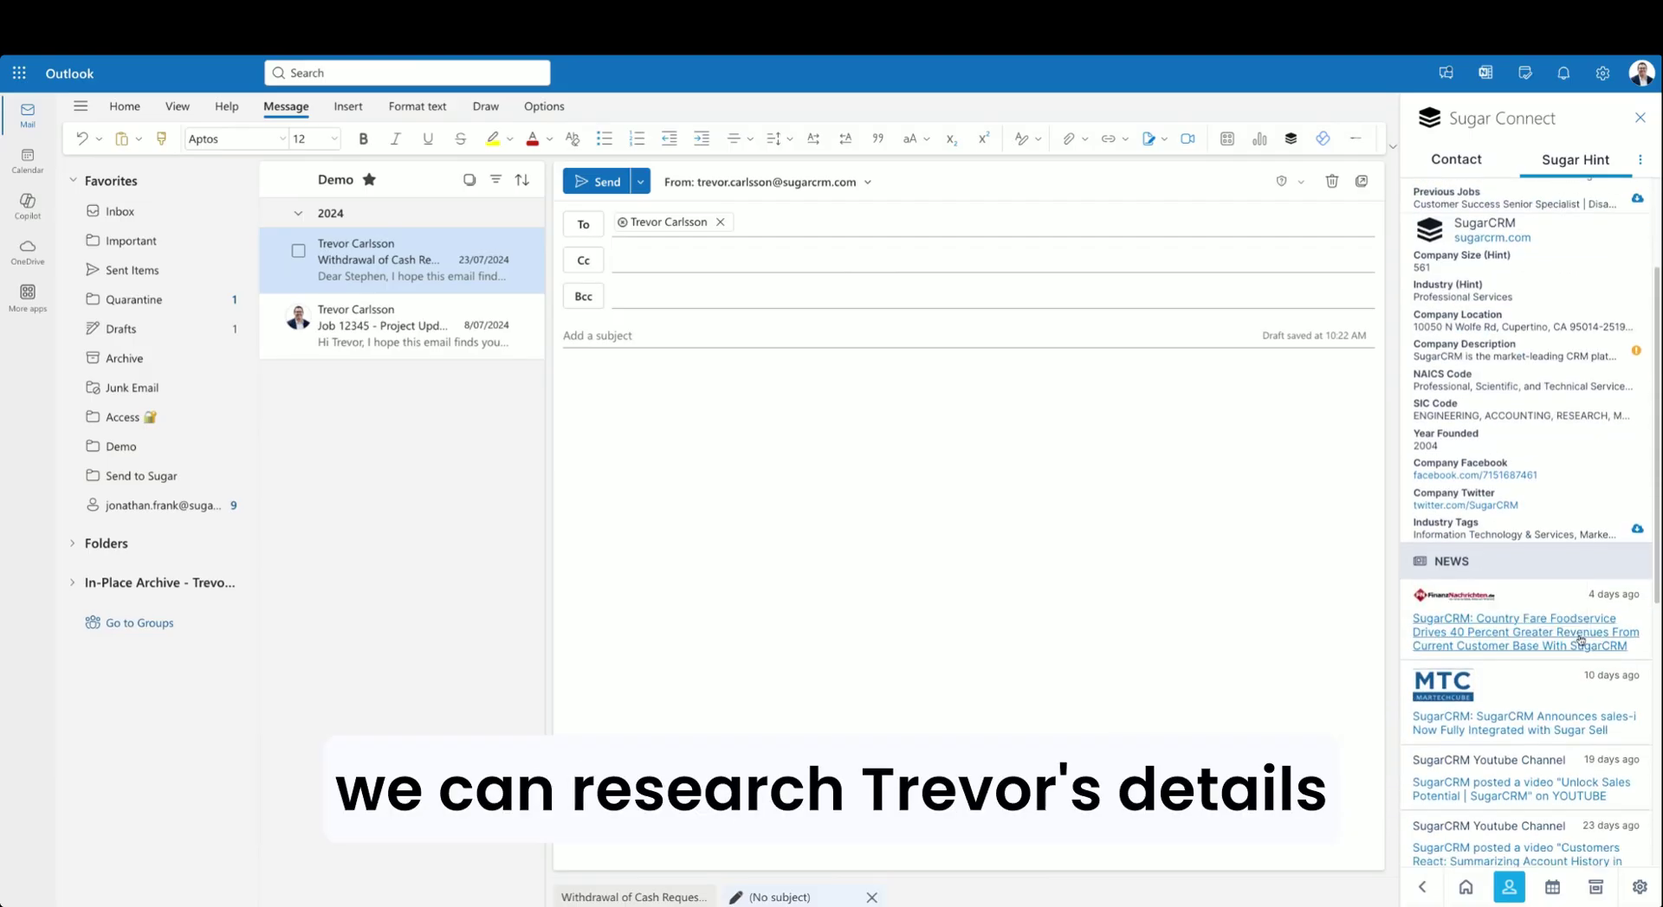
scroll(1542, 730, "up", 3)
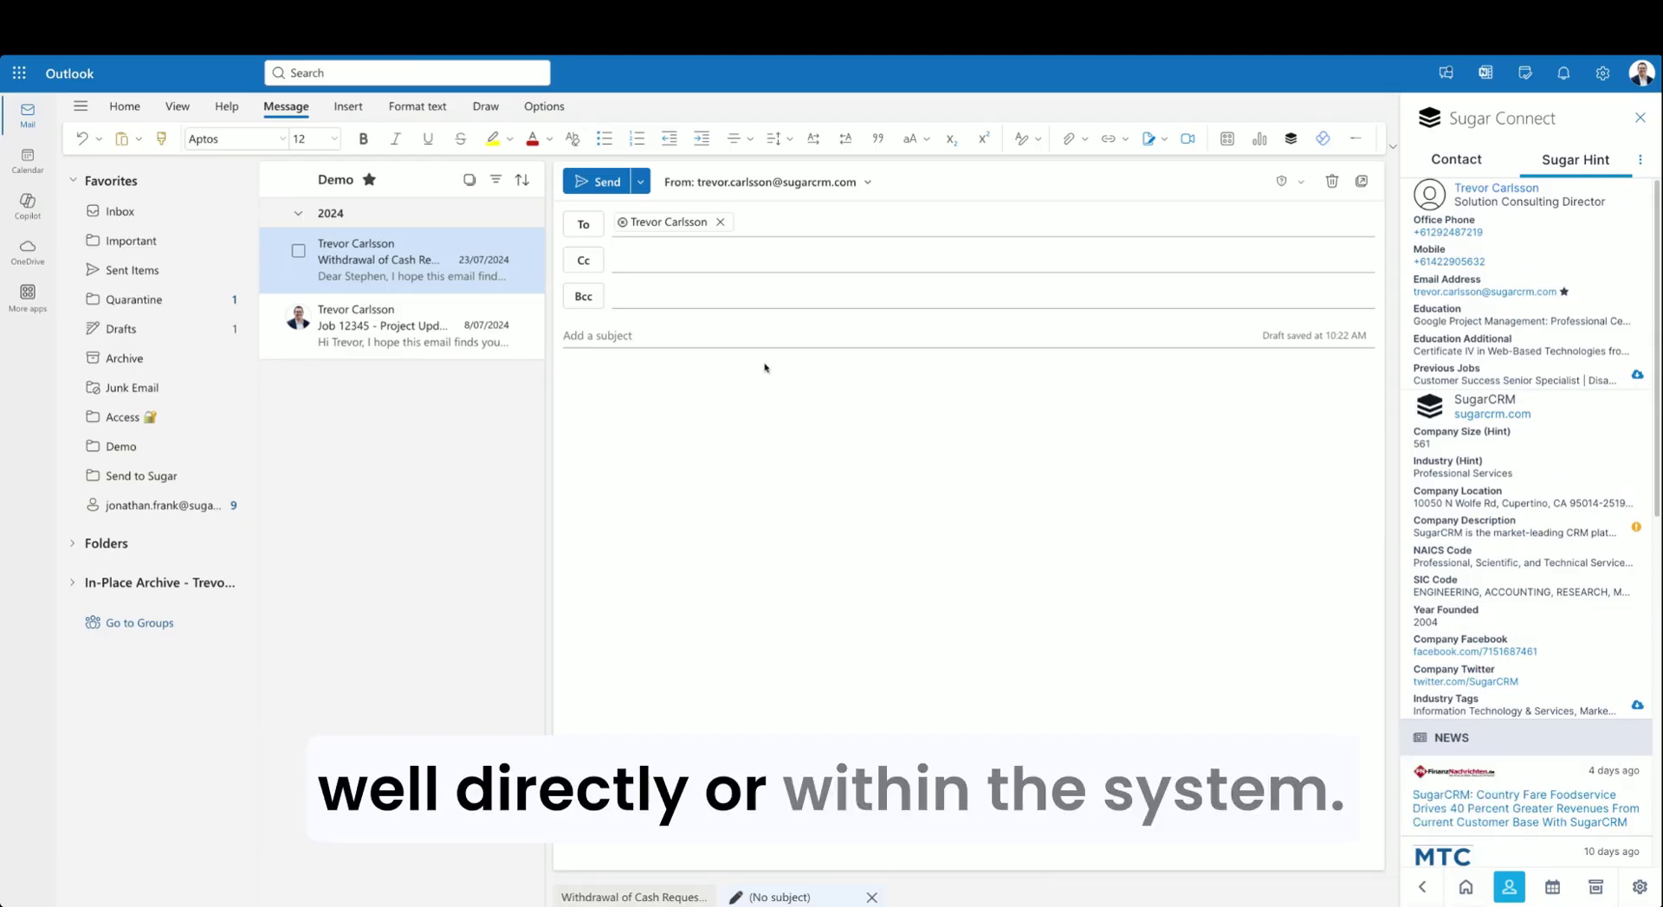
Step: Insert the G2 Review Request | SFA/CRM | For Customers template from the SFA Review Request folder
left_click(1290, 139)
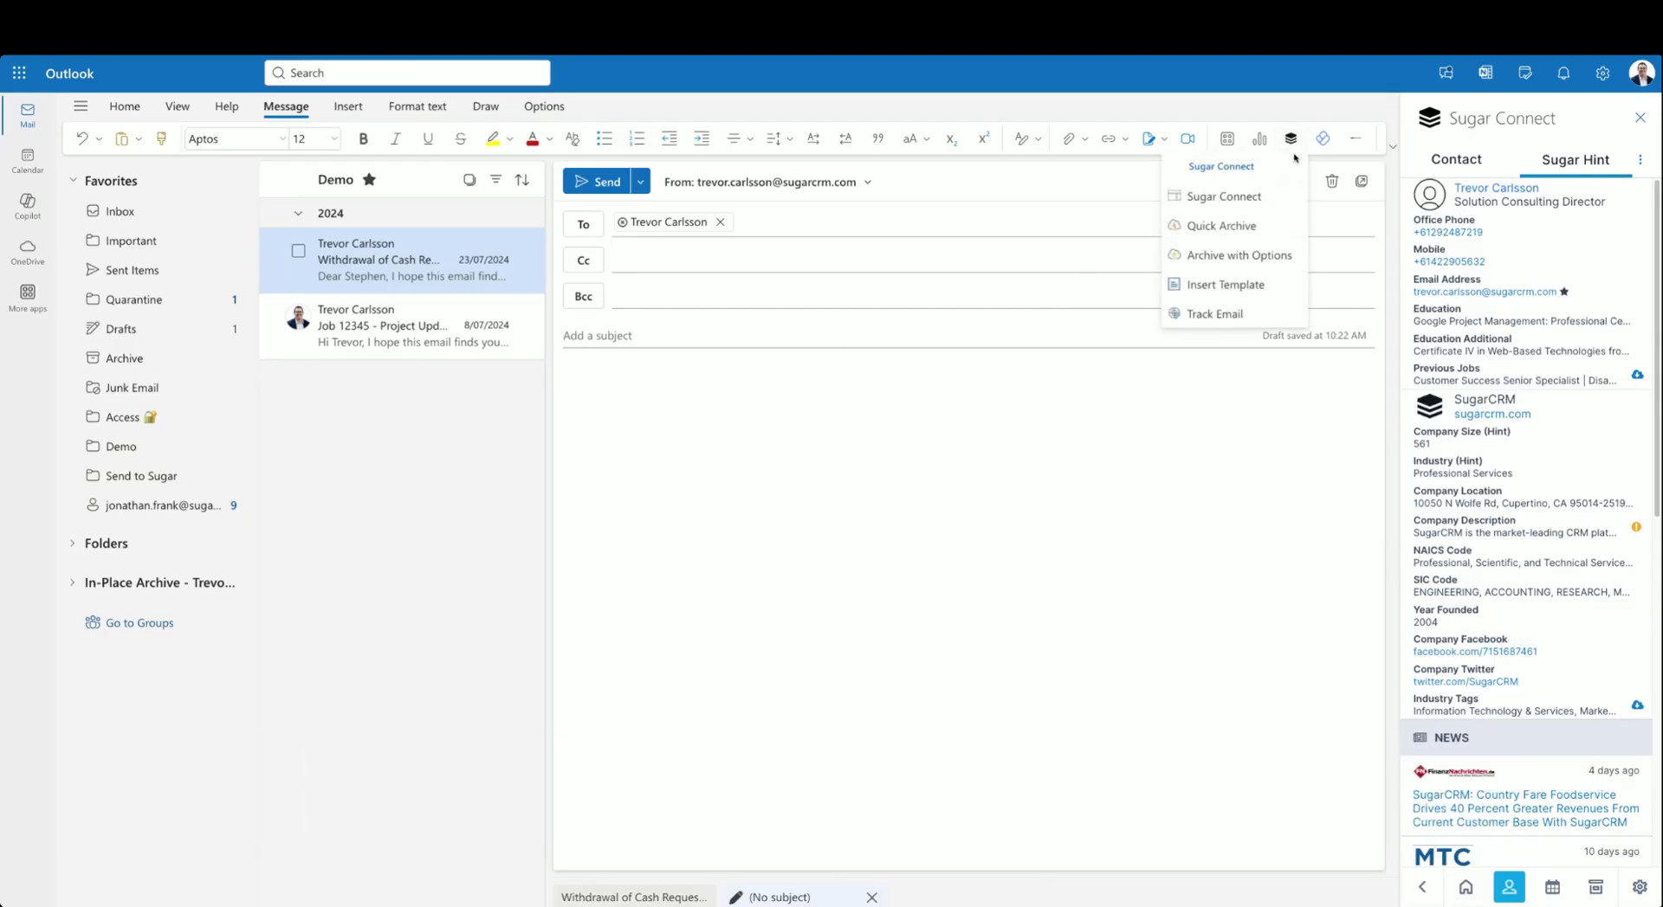
left_click(1237, 293)
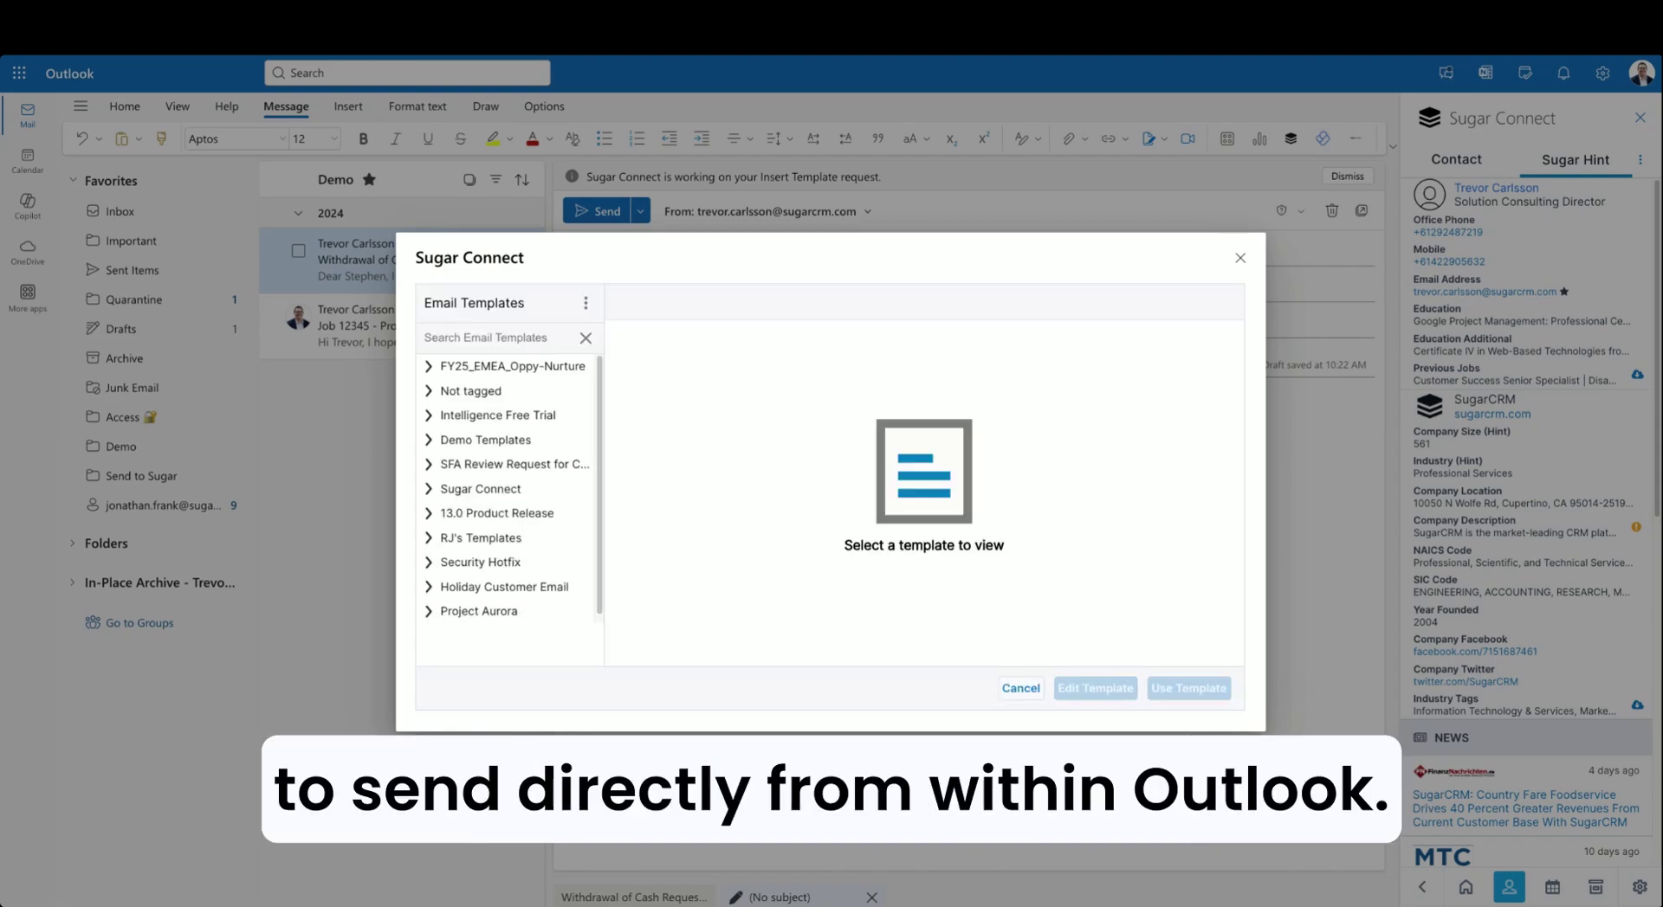
left_click(429, 465)
left_click(511, 489)
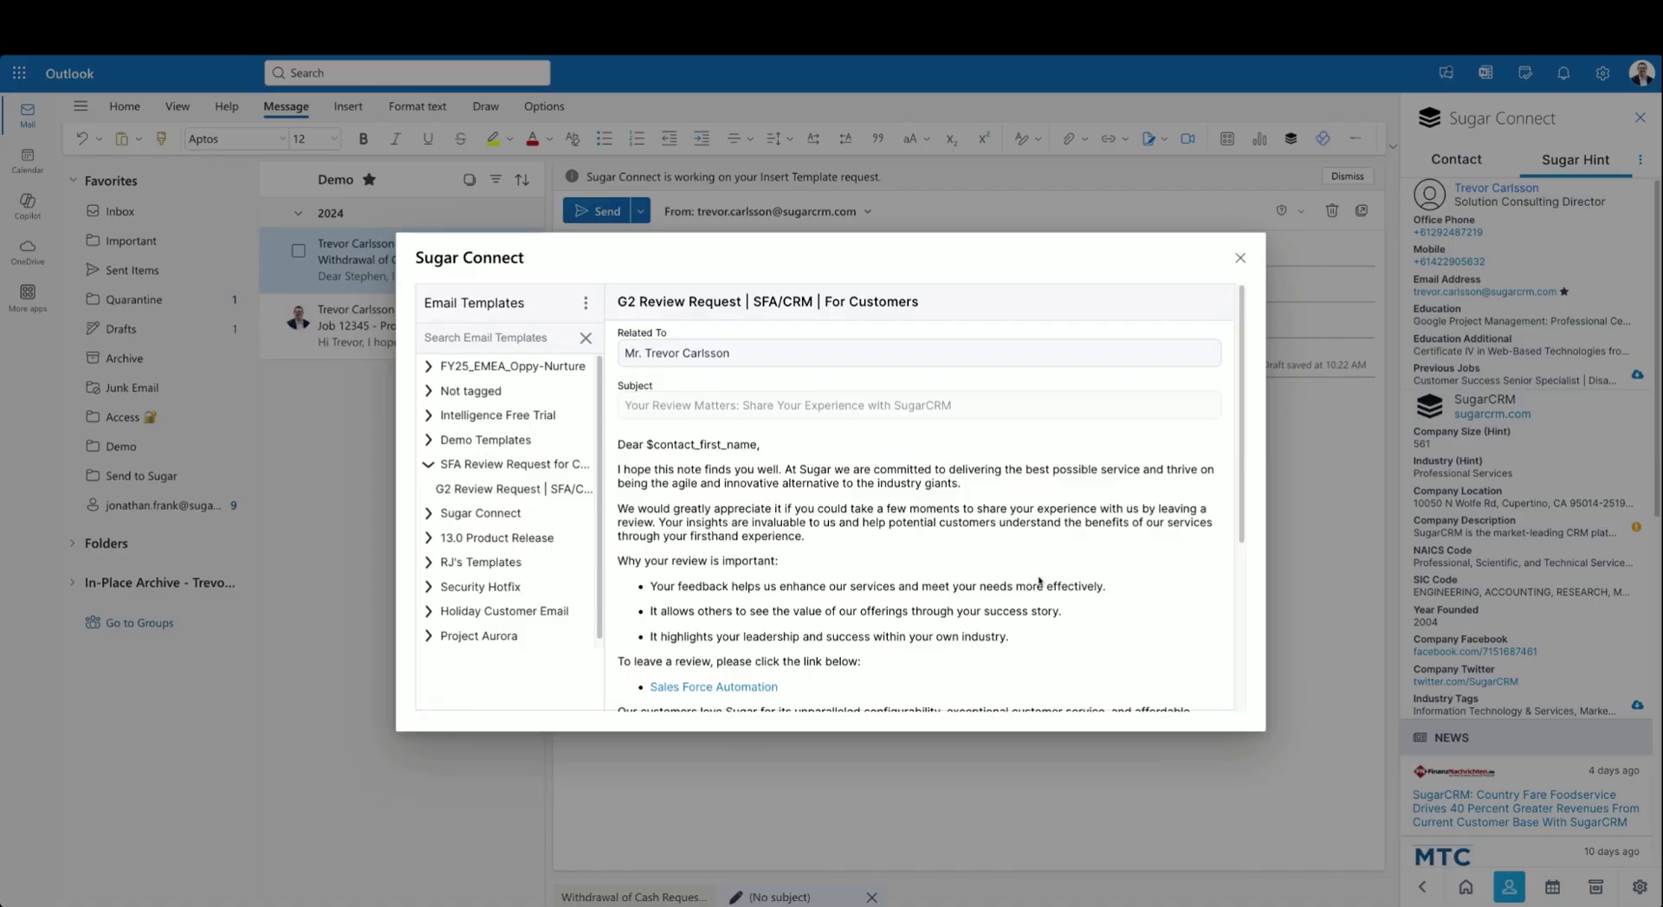
scroll(1040, 582, "down", 5)
left_click(1169, 692)
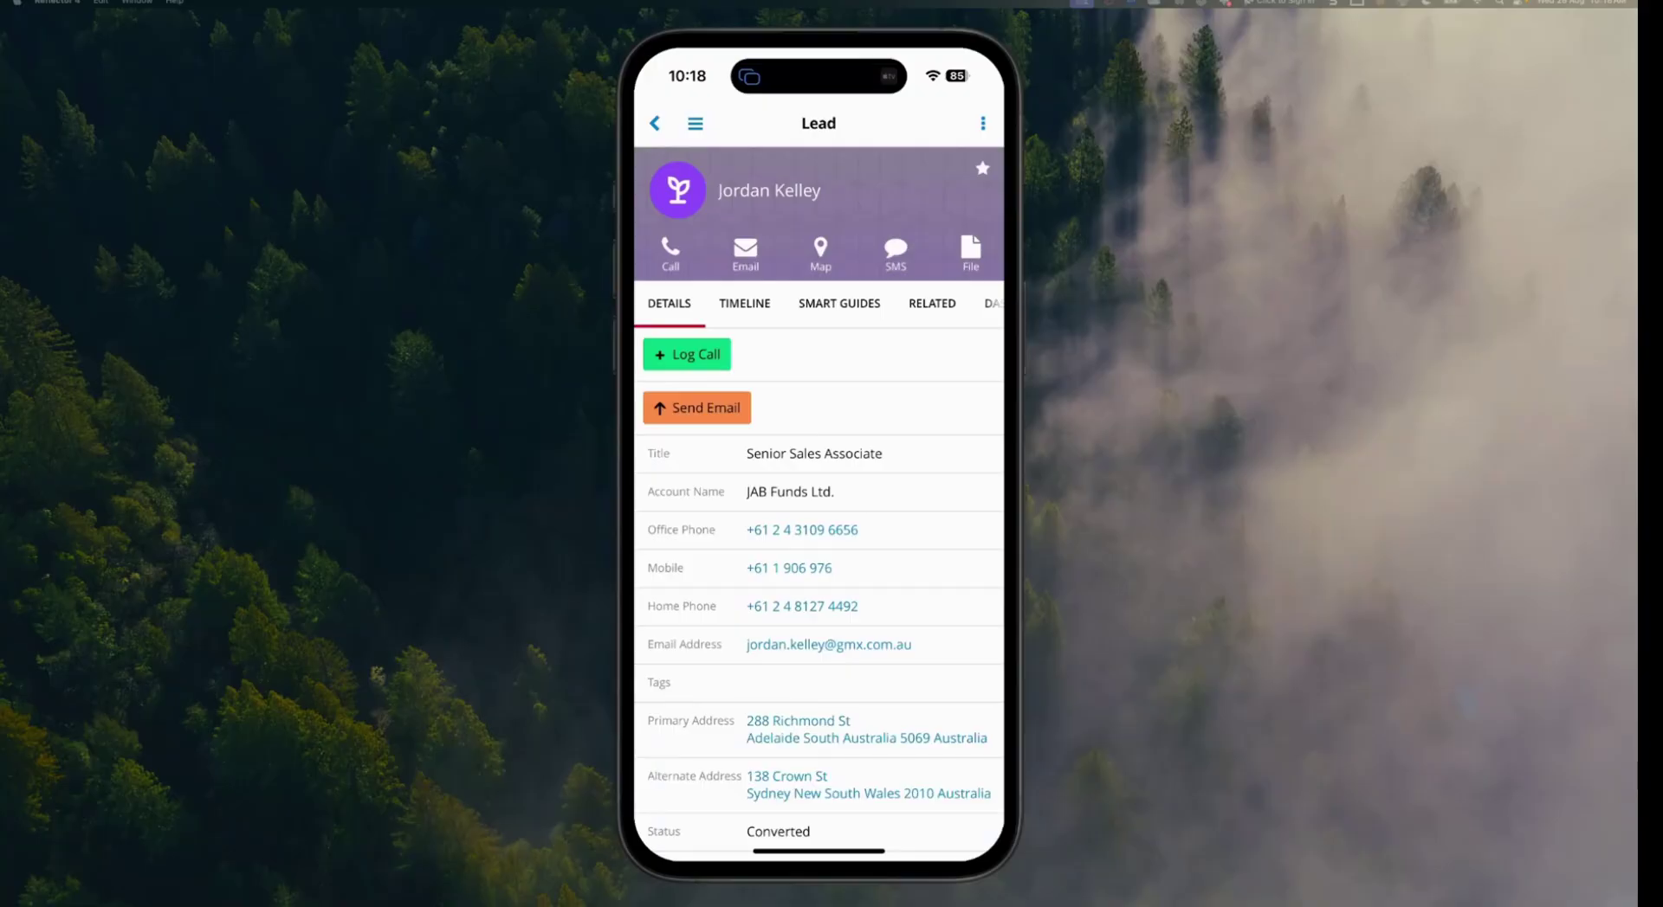
scroll(819, 588, "down", 2)
scroll(819, 589, "up", 2)
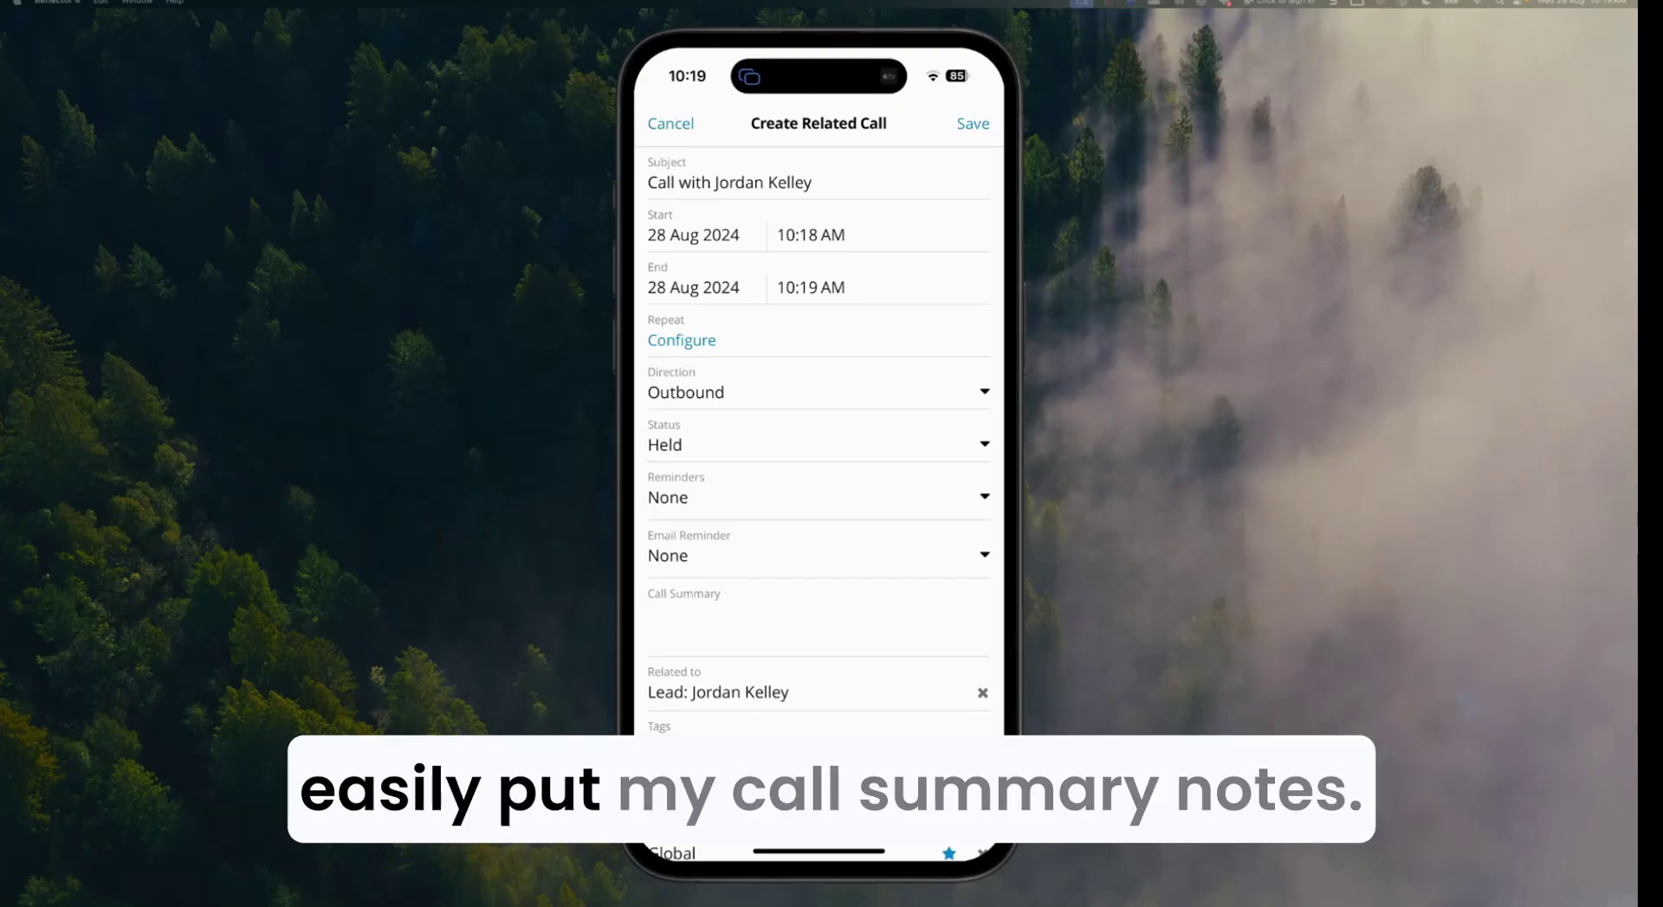
Step: Start the Call Summary notes for the logged outbound call
left_click(818, 620)
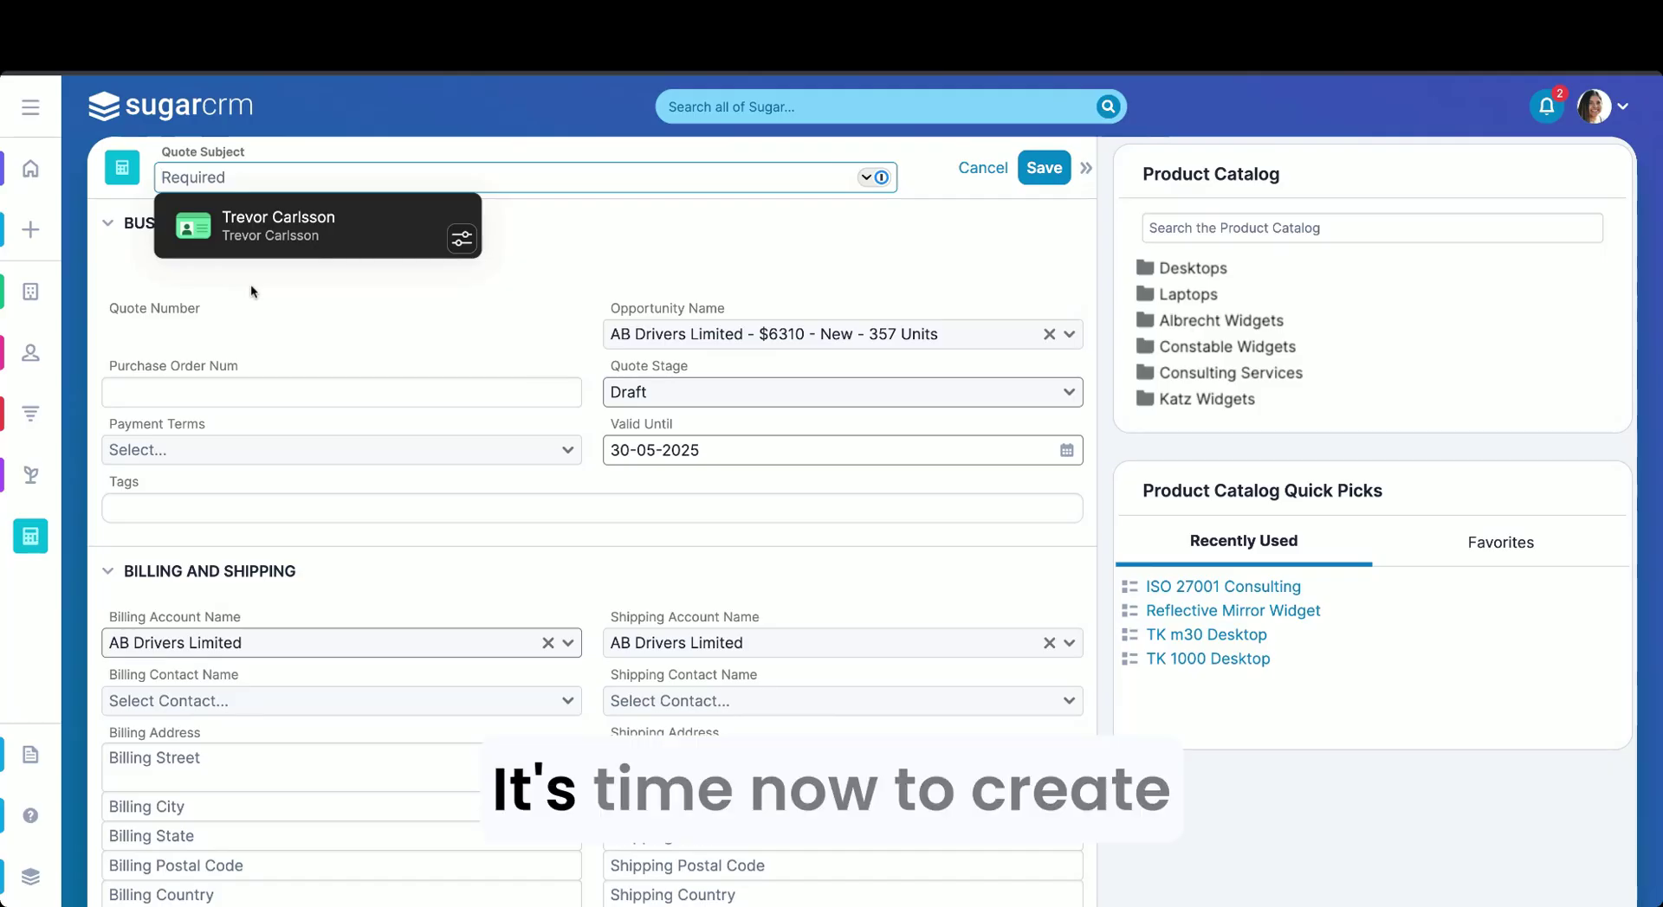
Step: Title the quote 'New Quote', add ISO 27001 Consulting from the Product Catalog, and save
type("New Quot")
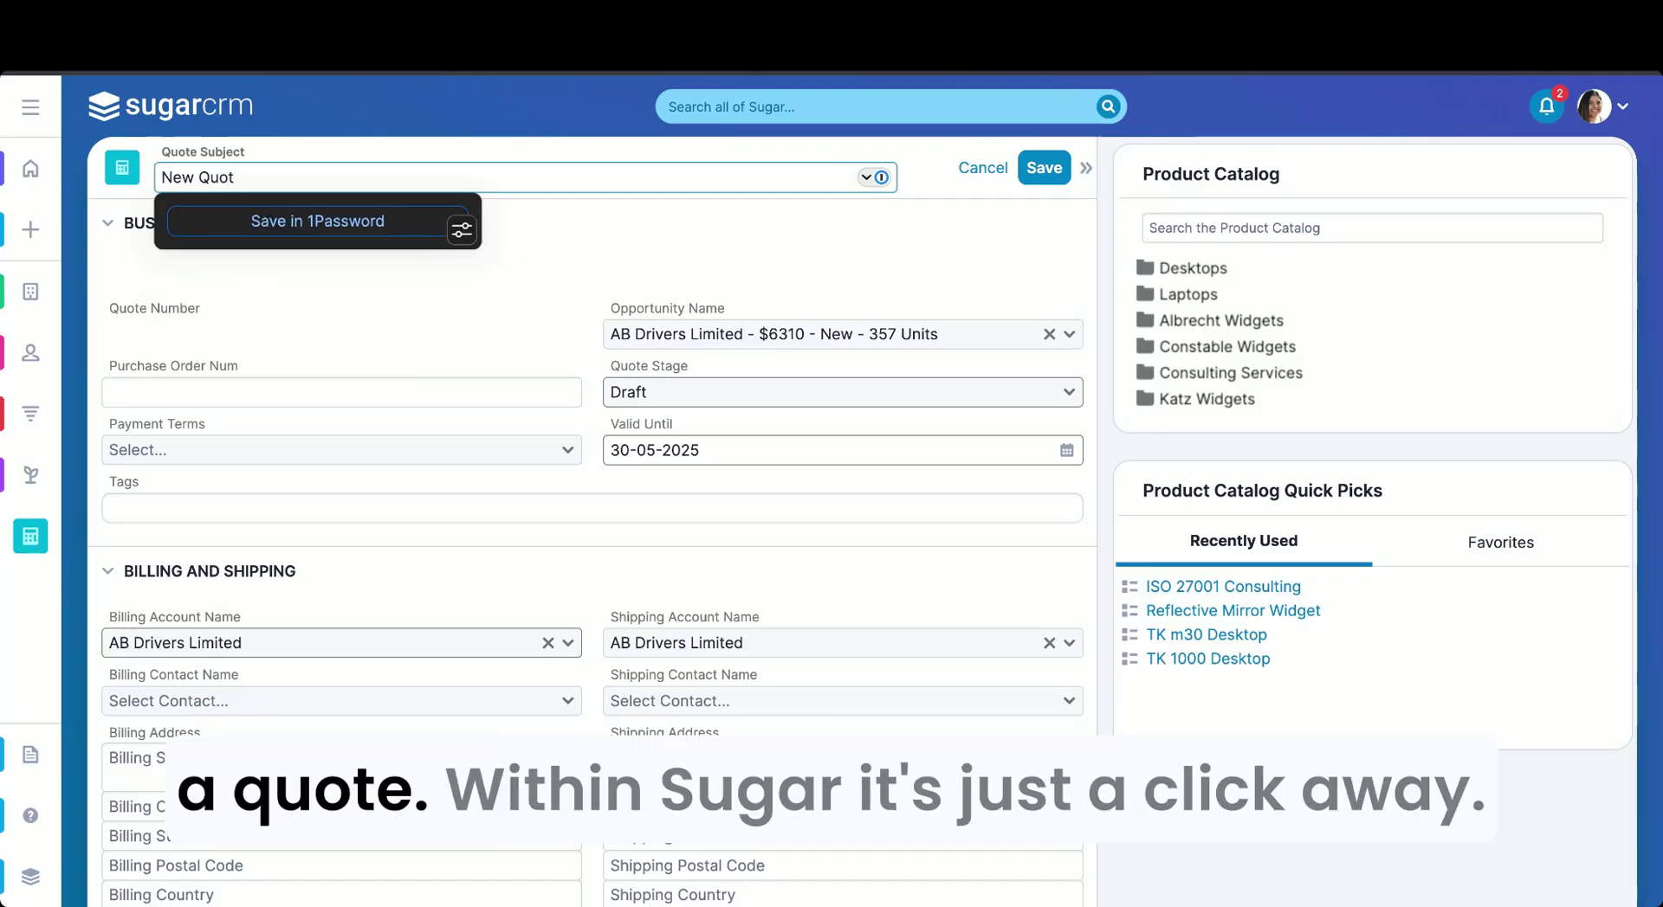
type("e")
left_click(604, 273)
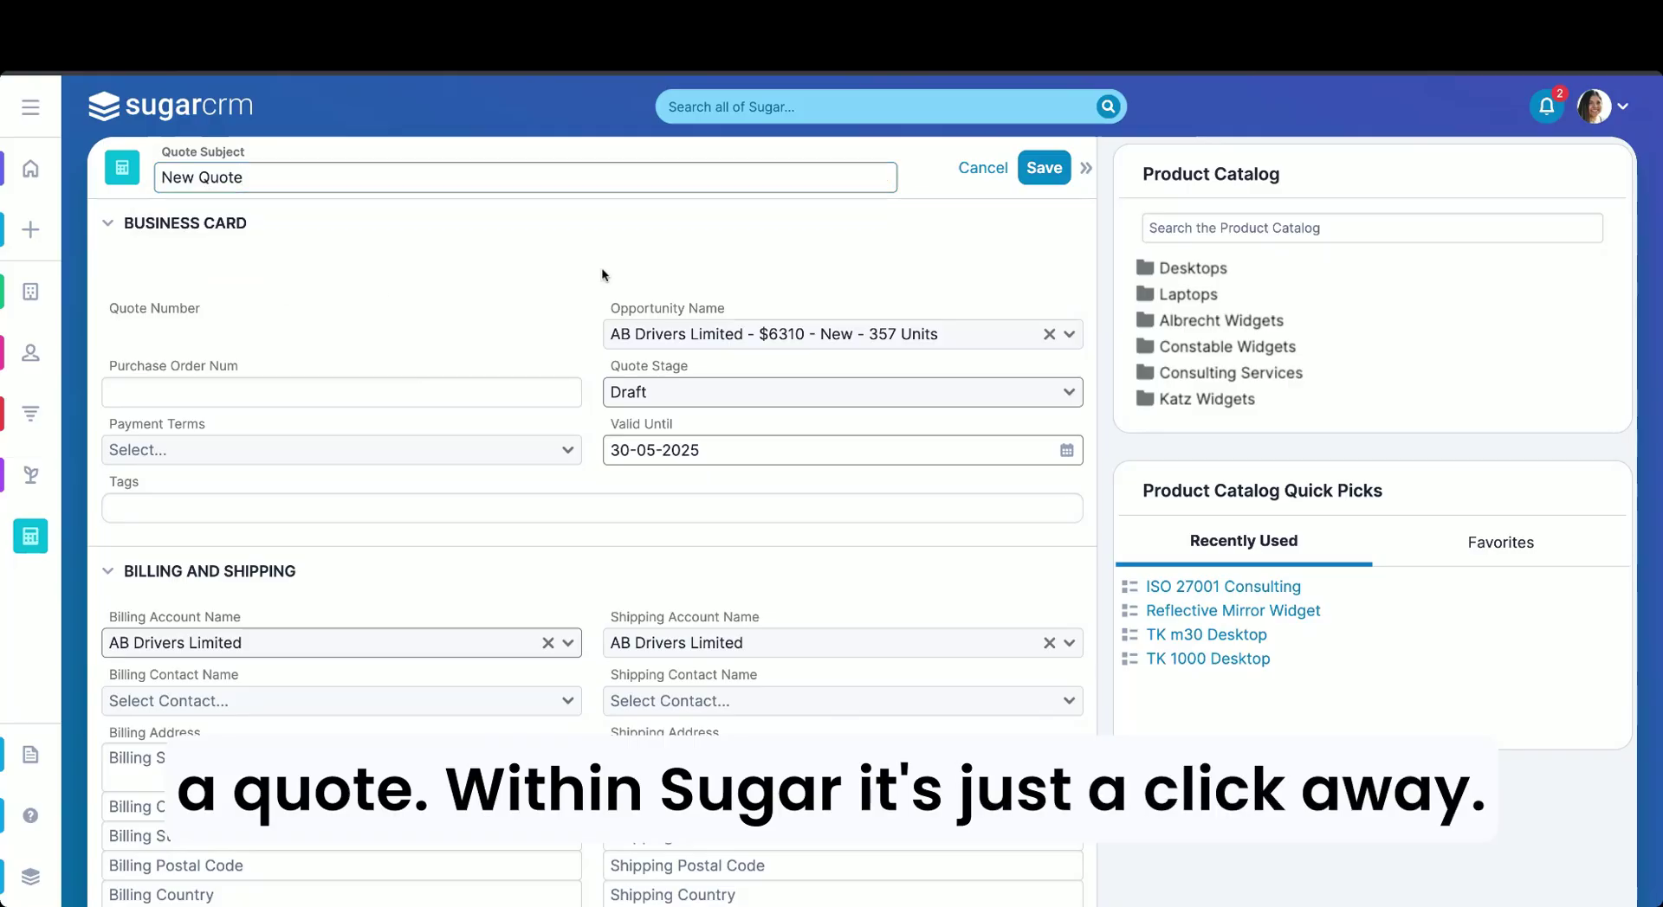
scroll(743, 603, "down", 5)
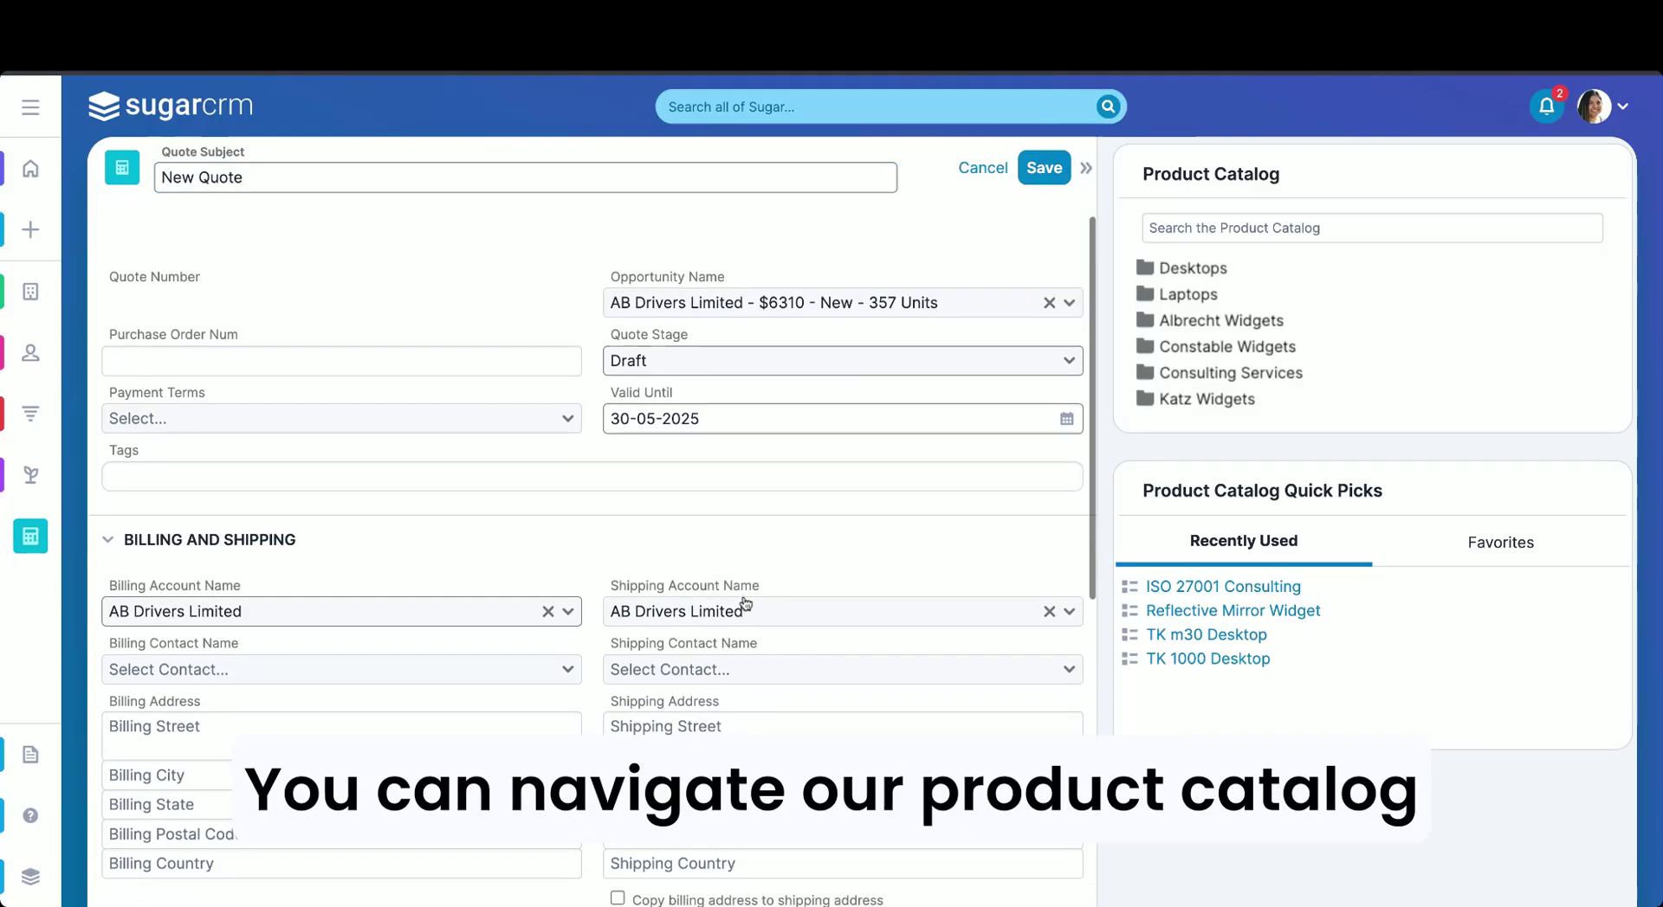
scroll(745, 604, "down", 3)
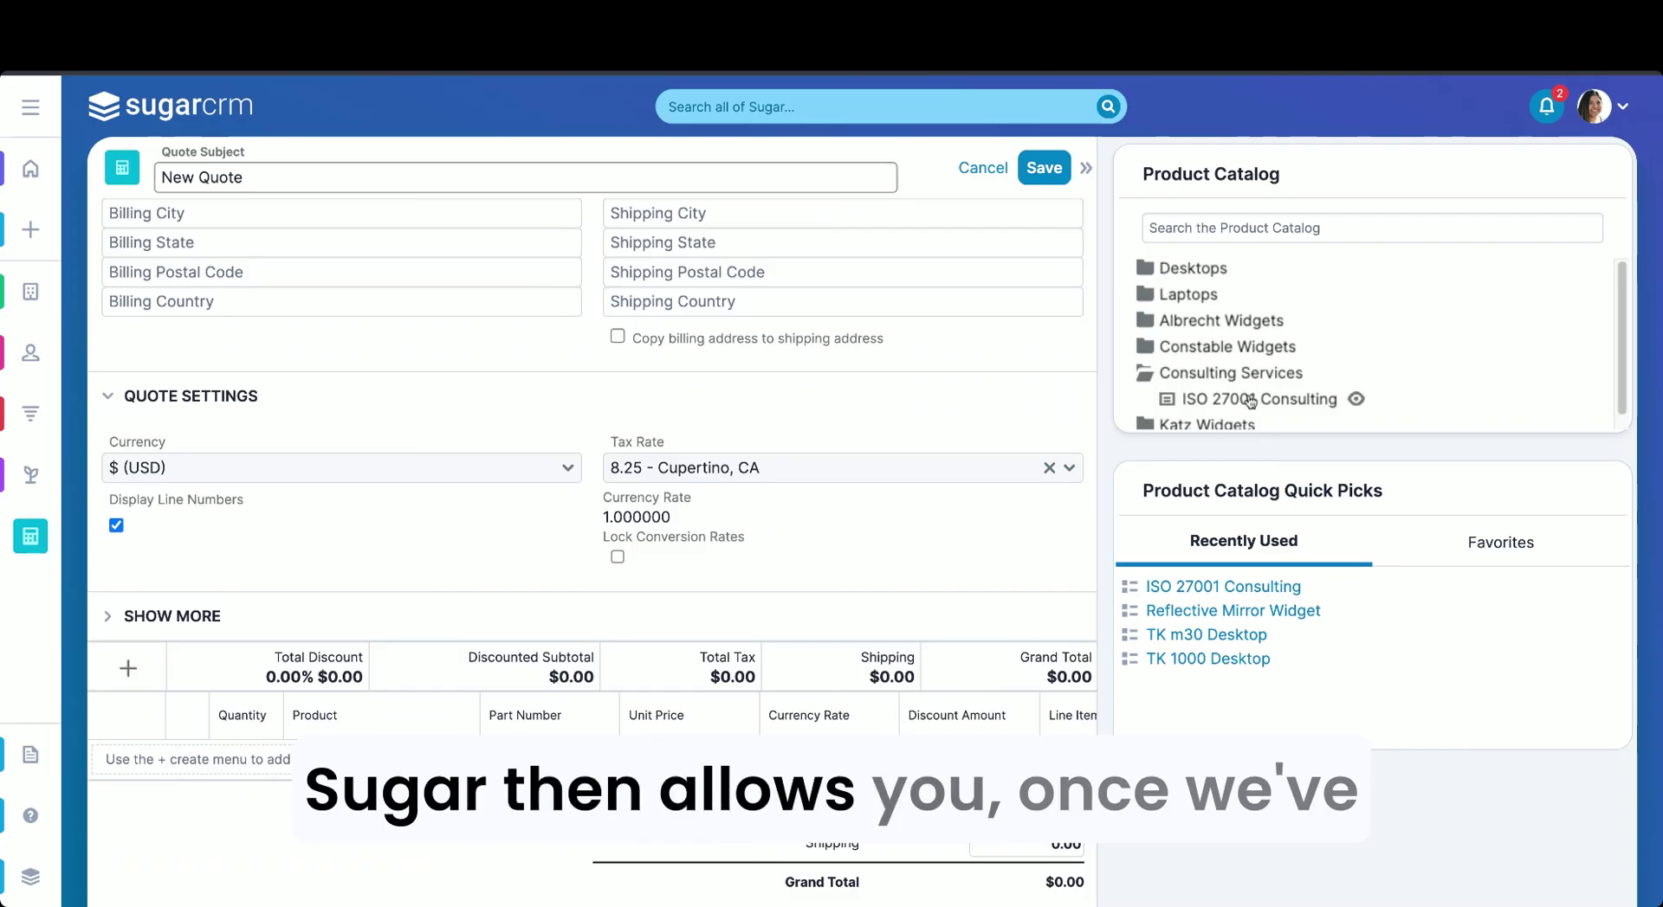
left_click(1250, 400)
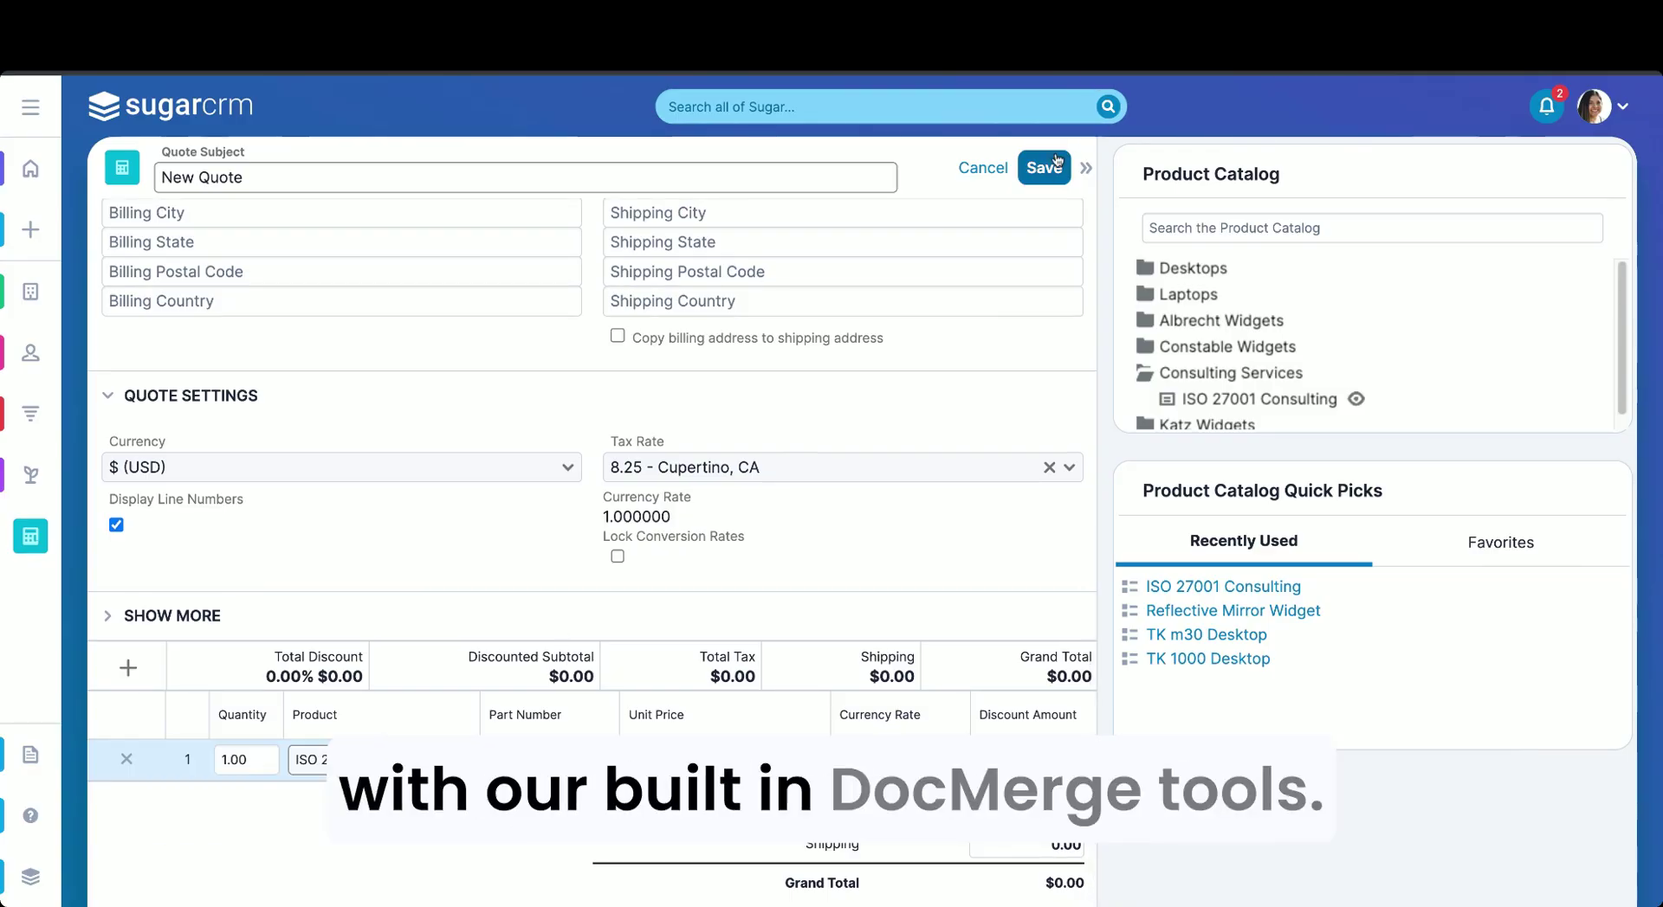
left_click(1046, 169)
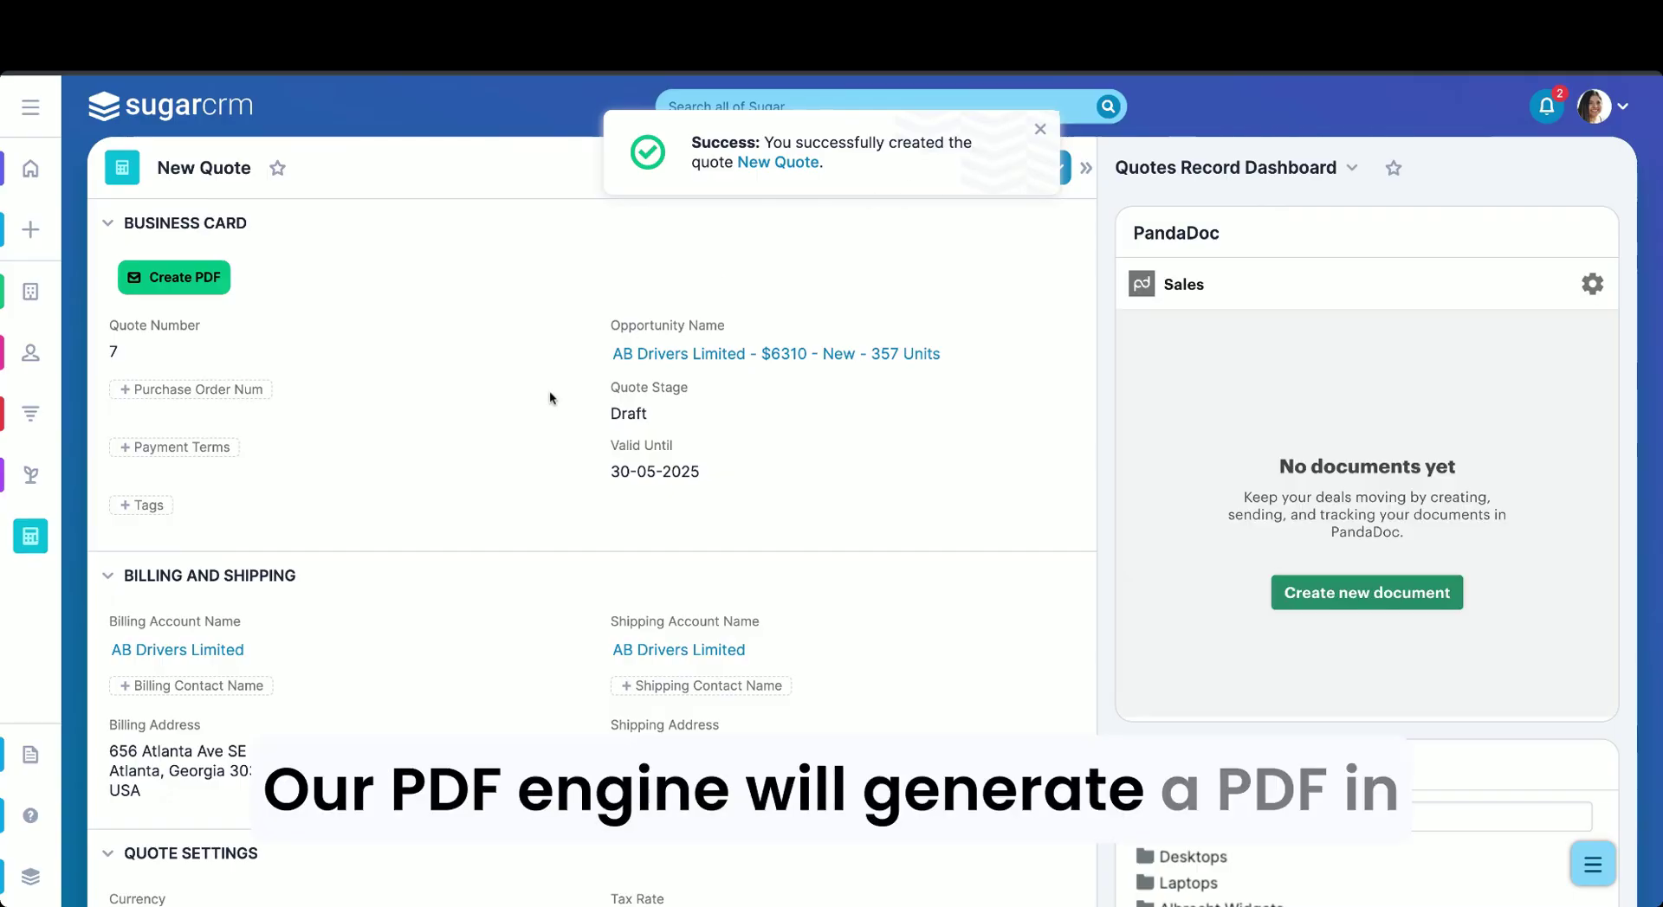
Step: Create the quote PDF and send the Consulting Quote document as an attachment
left_click(171, 282)
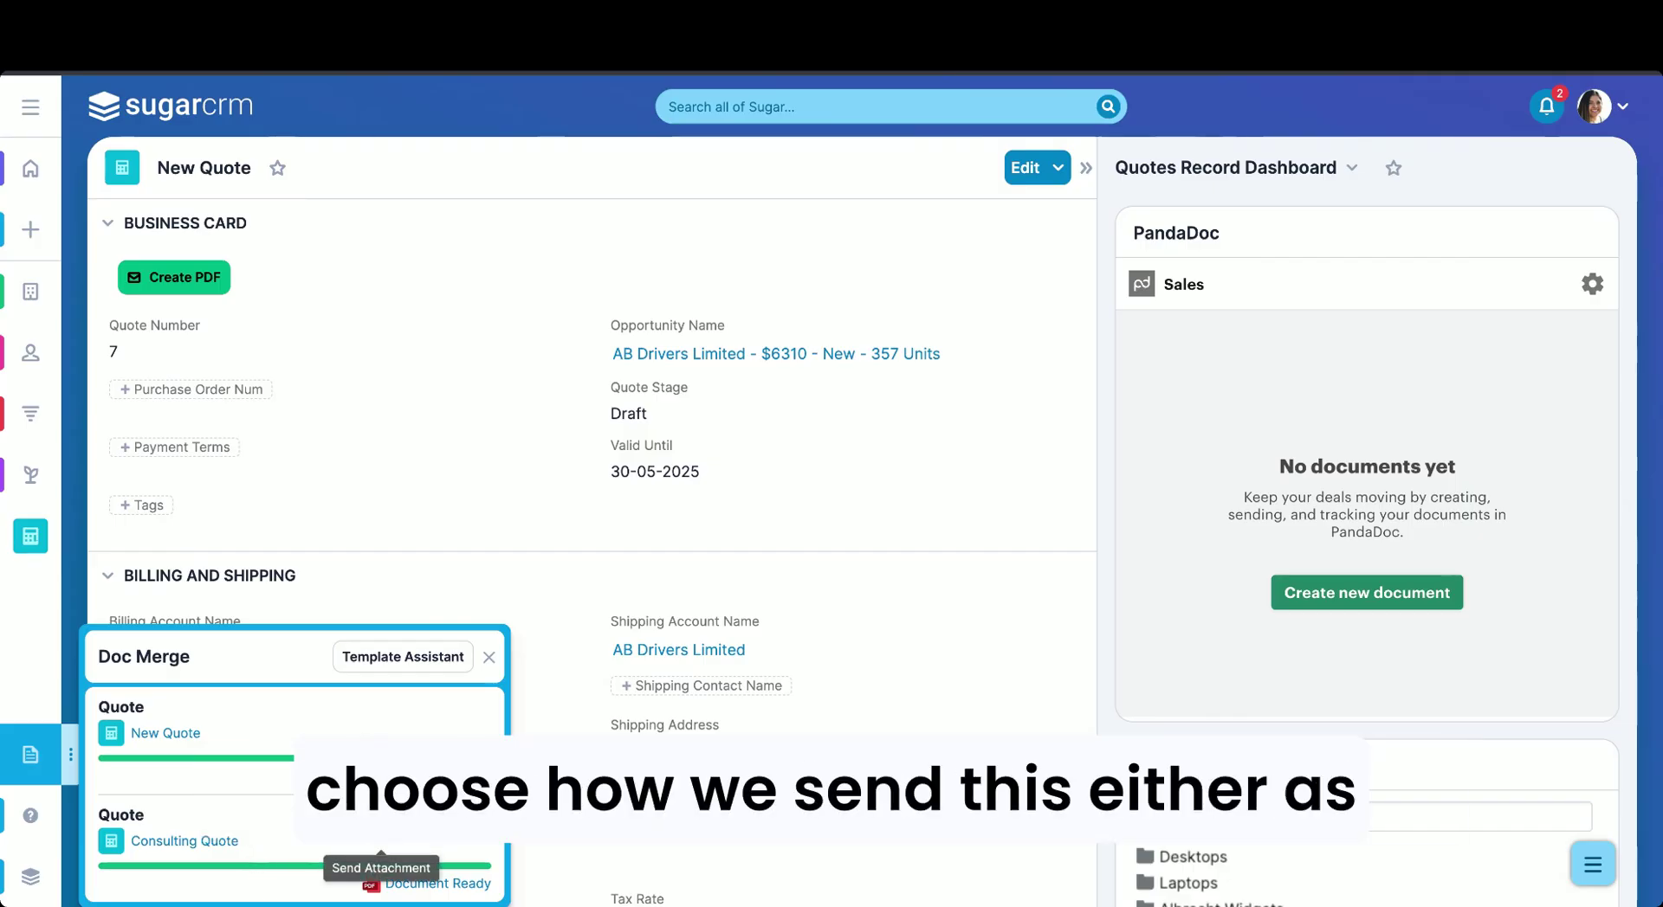
left_click(414, 840)
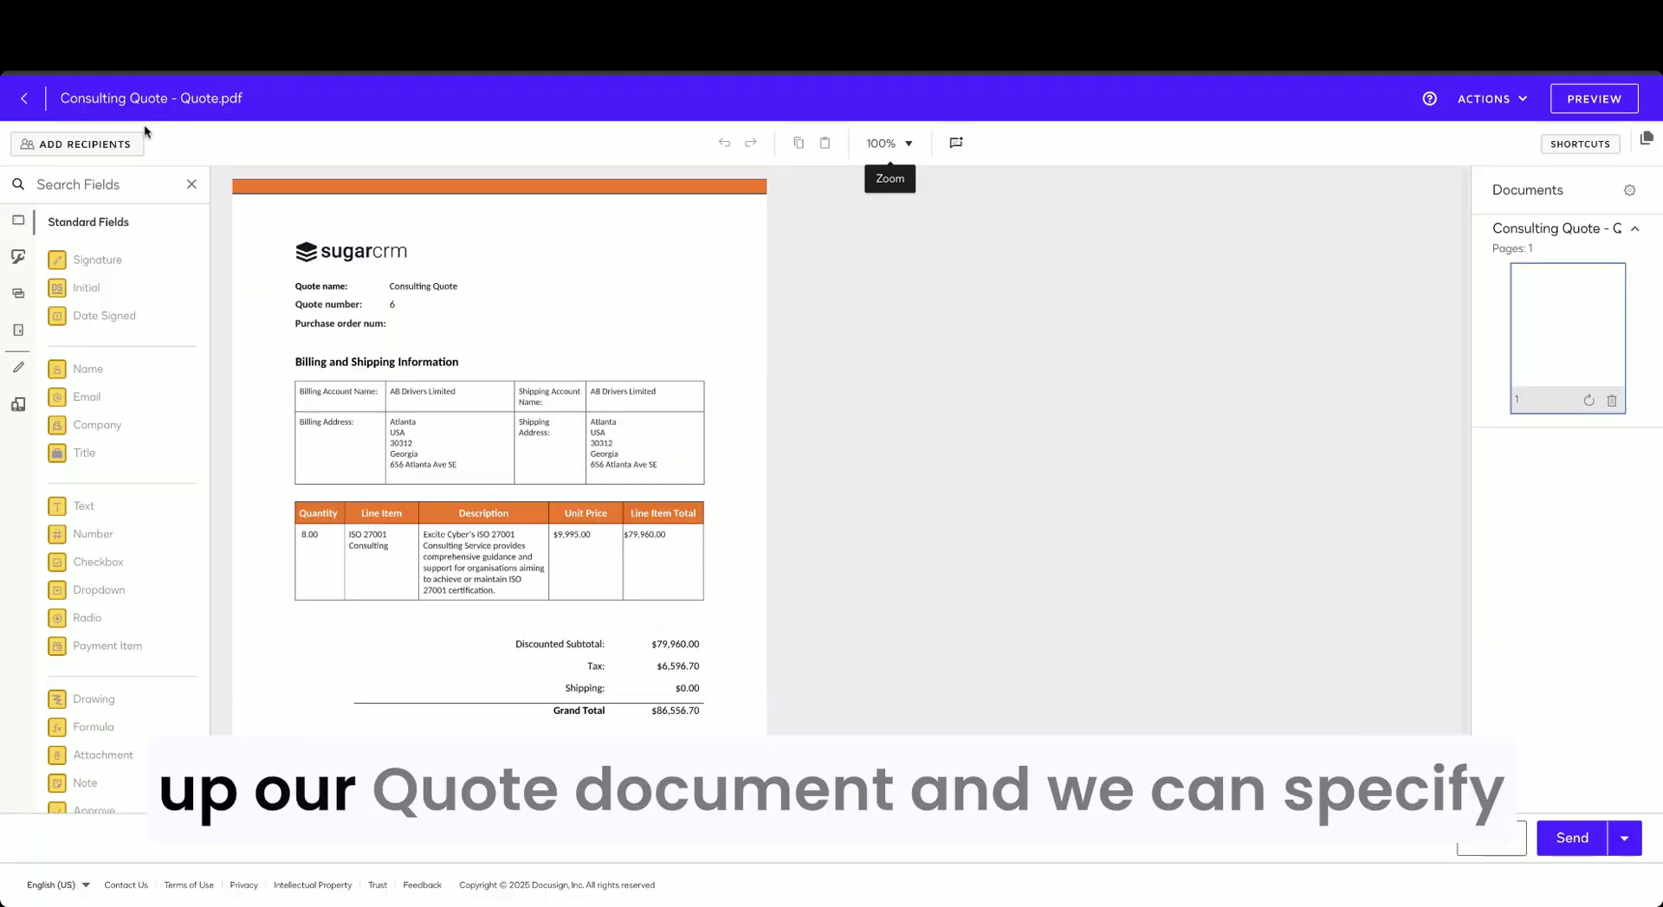
Step: Set the quote's signing recipient by looking up the contact's name and e-mail
left_click(121, 143)
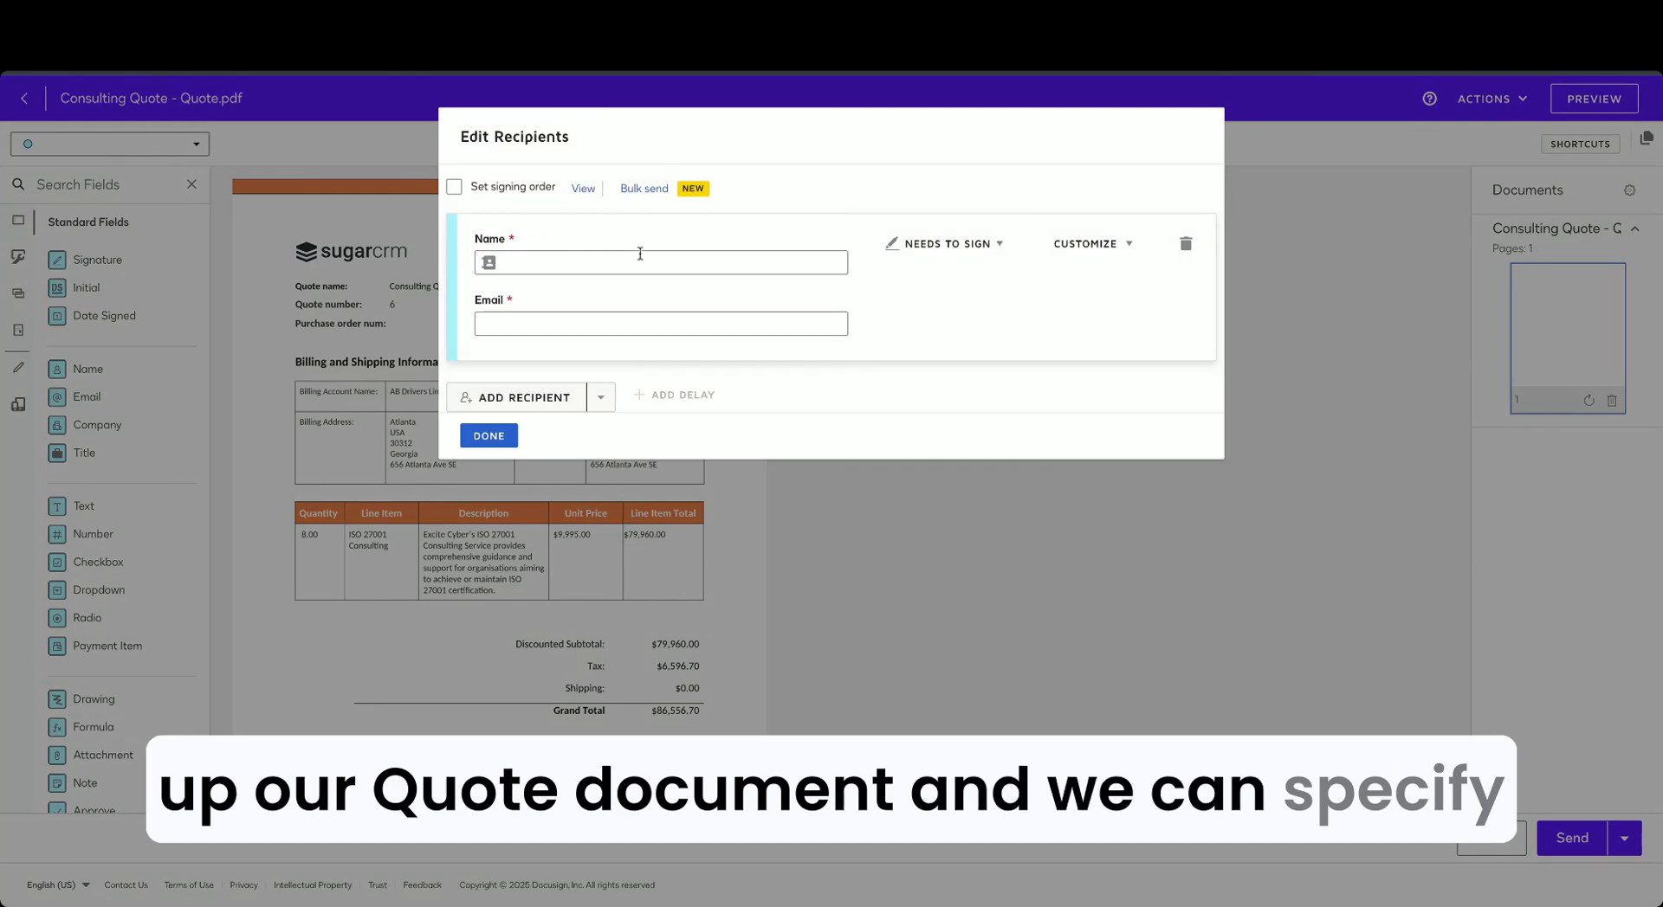
left_click(639, 256)
left_click(633, 291)
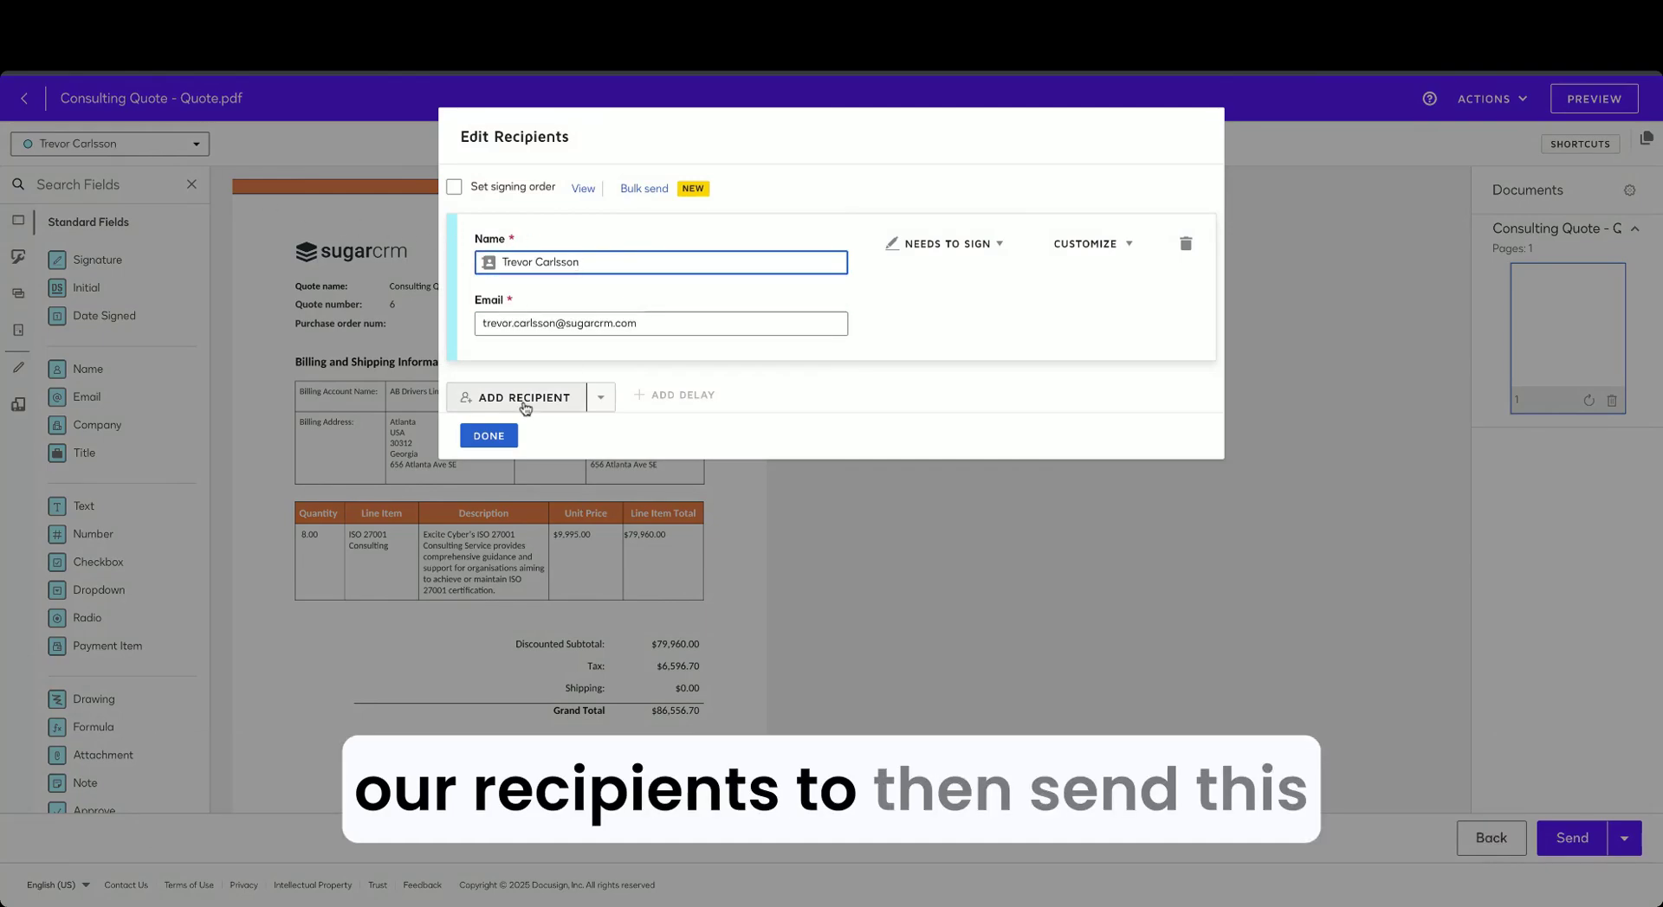
left_click(489, 438)
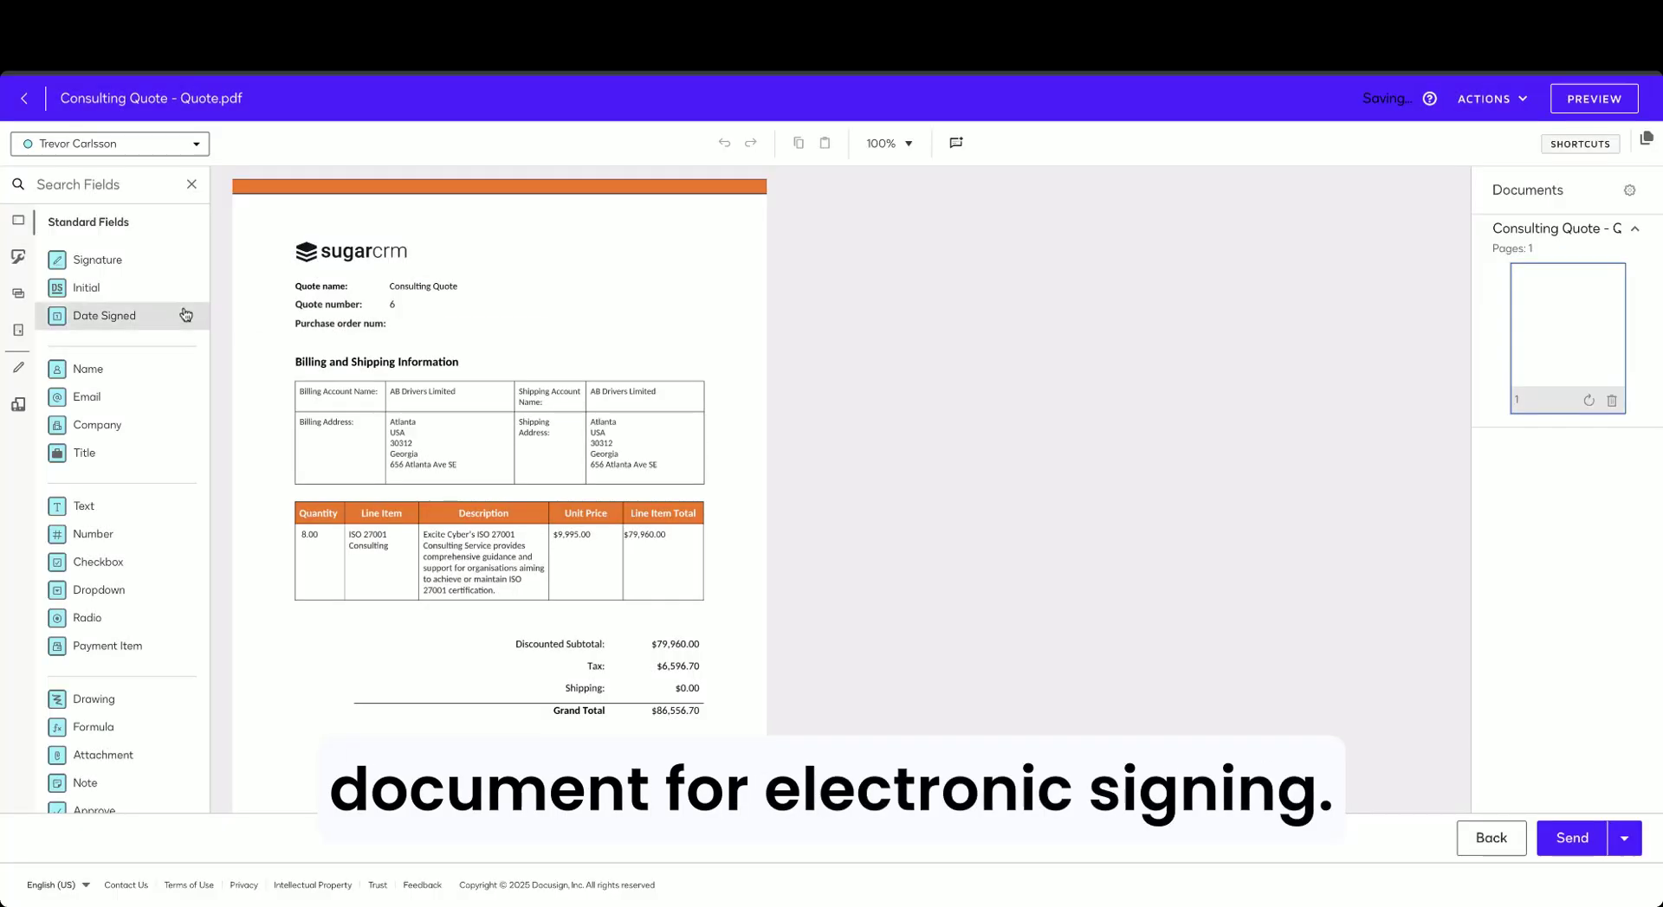
Step: Place a Date Signed field beside the signature box and send the quote for signing
left_click(96, 262)
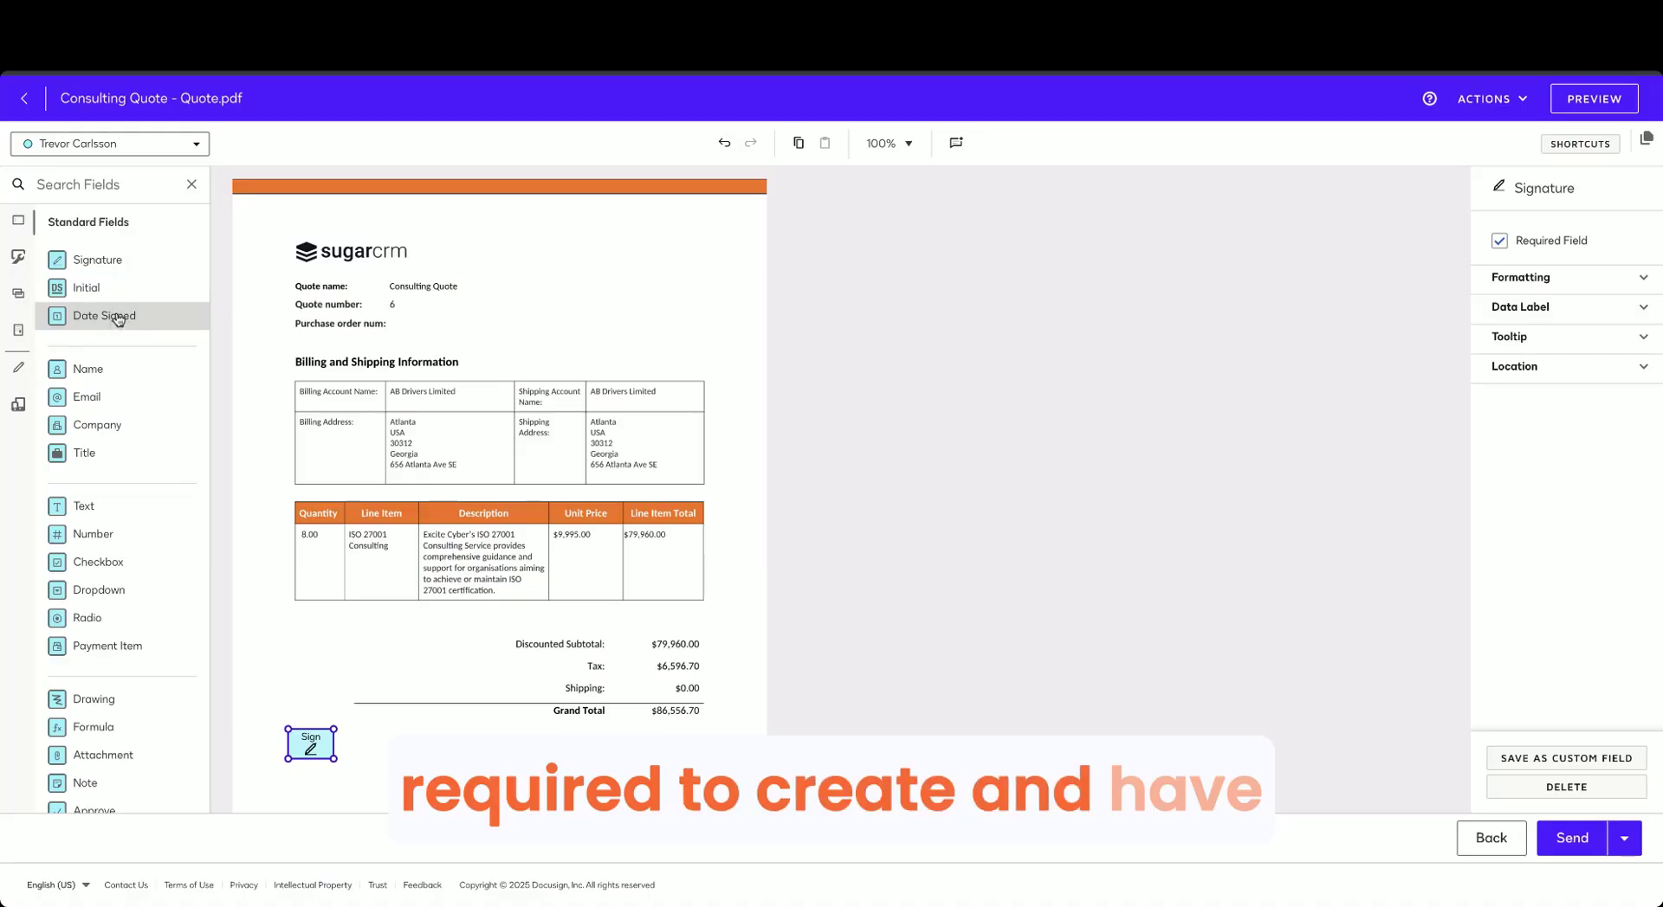
left_click_drag(119, 320, 404, 747)
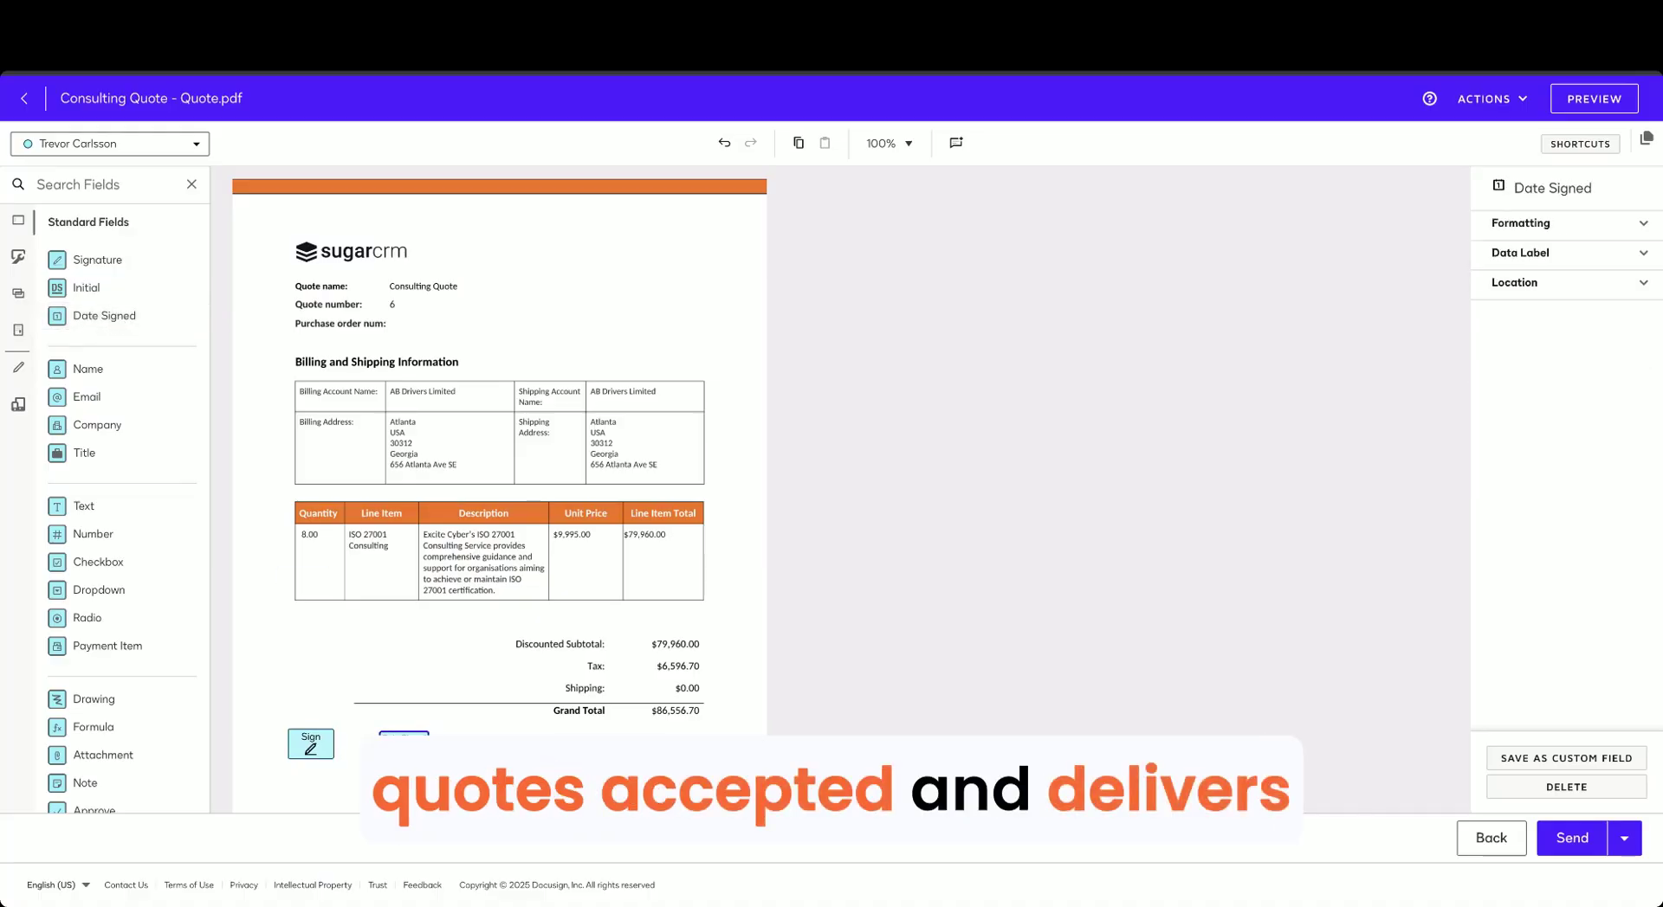
left_click(1569, 840)
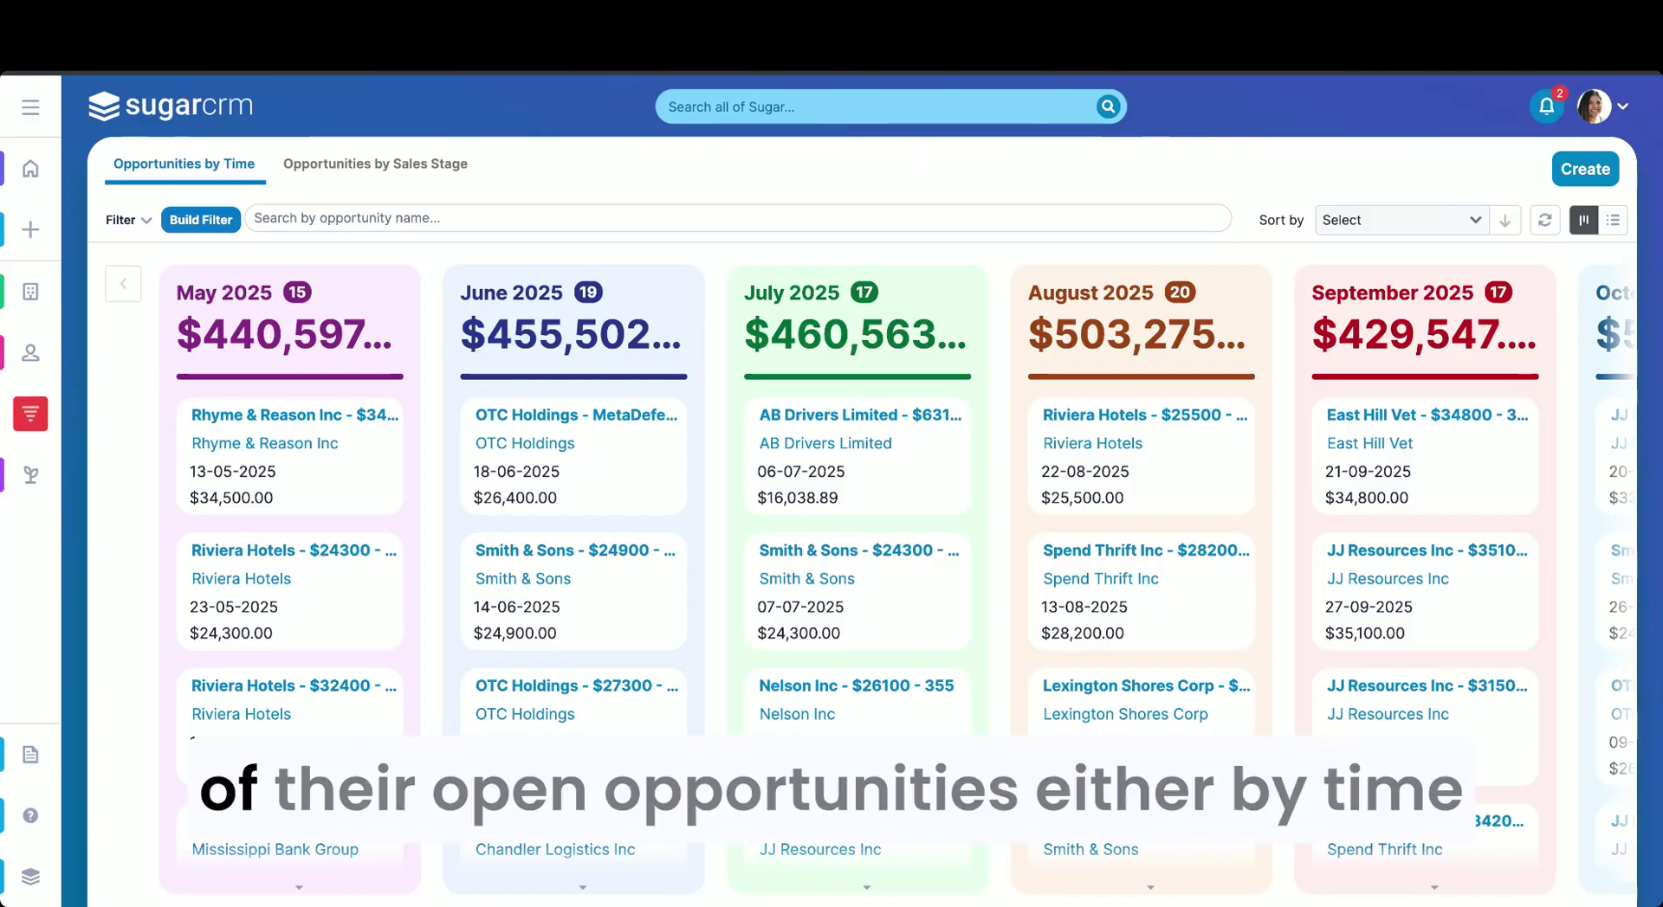
Step: Switch the opportunities Kanban to the Opportunities by Sales Stage view
scroll(866, 433, "down", 1)
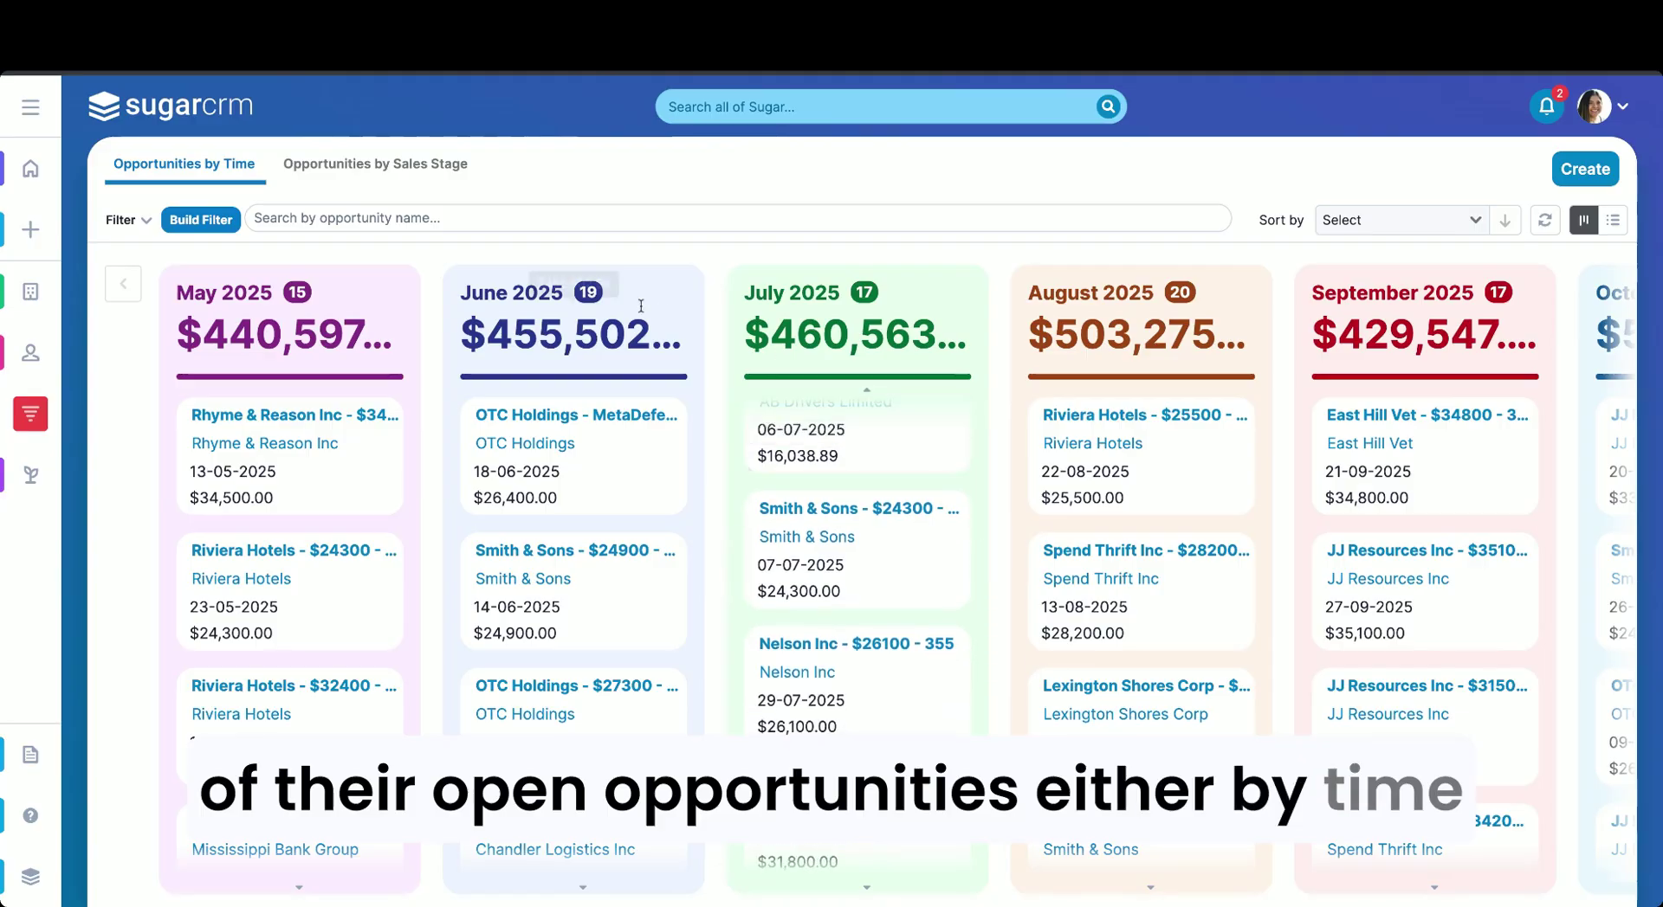
left_click(355, 172)
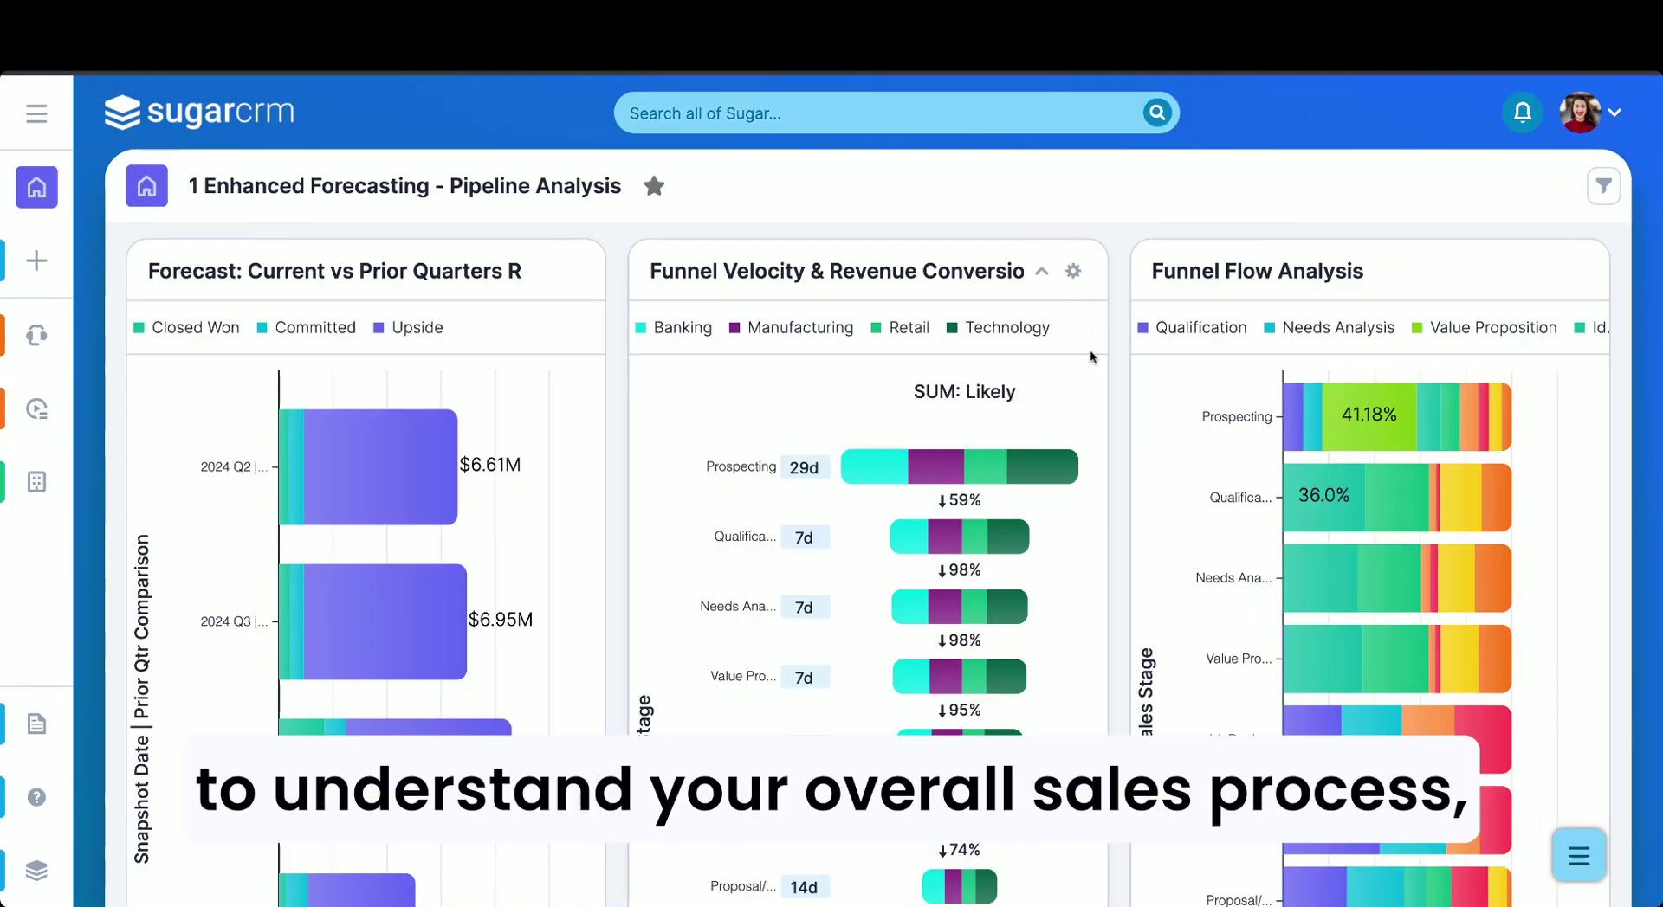
Step: Scroll the Pipeline Analysis dashboard and inspect the average days-in-stage badges for each sales stage
scroll(1101, 387, "down", 1)
scroll(1100, 387, "down", 2)
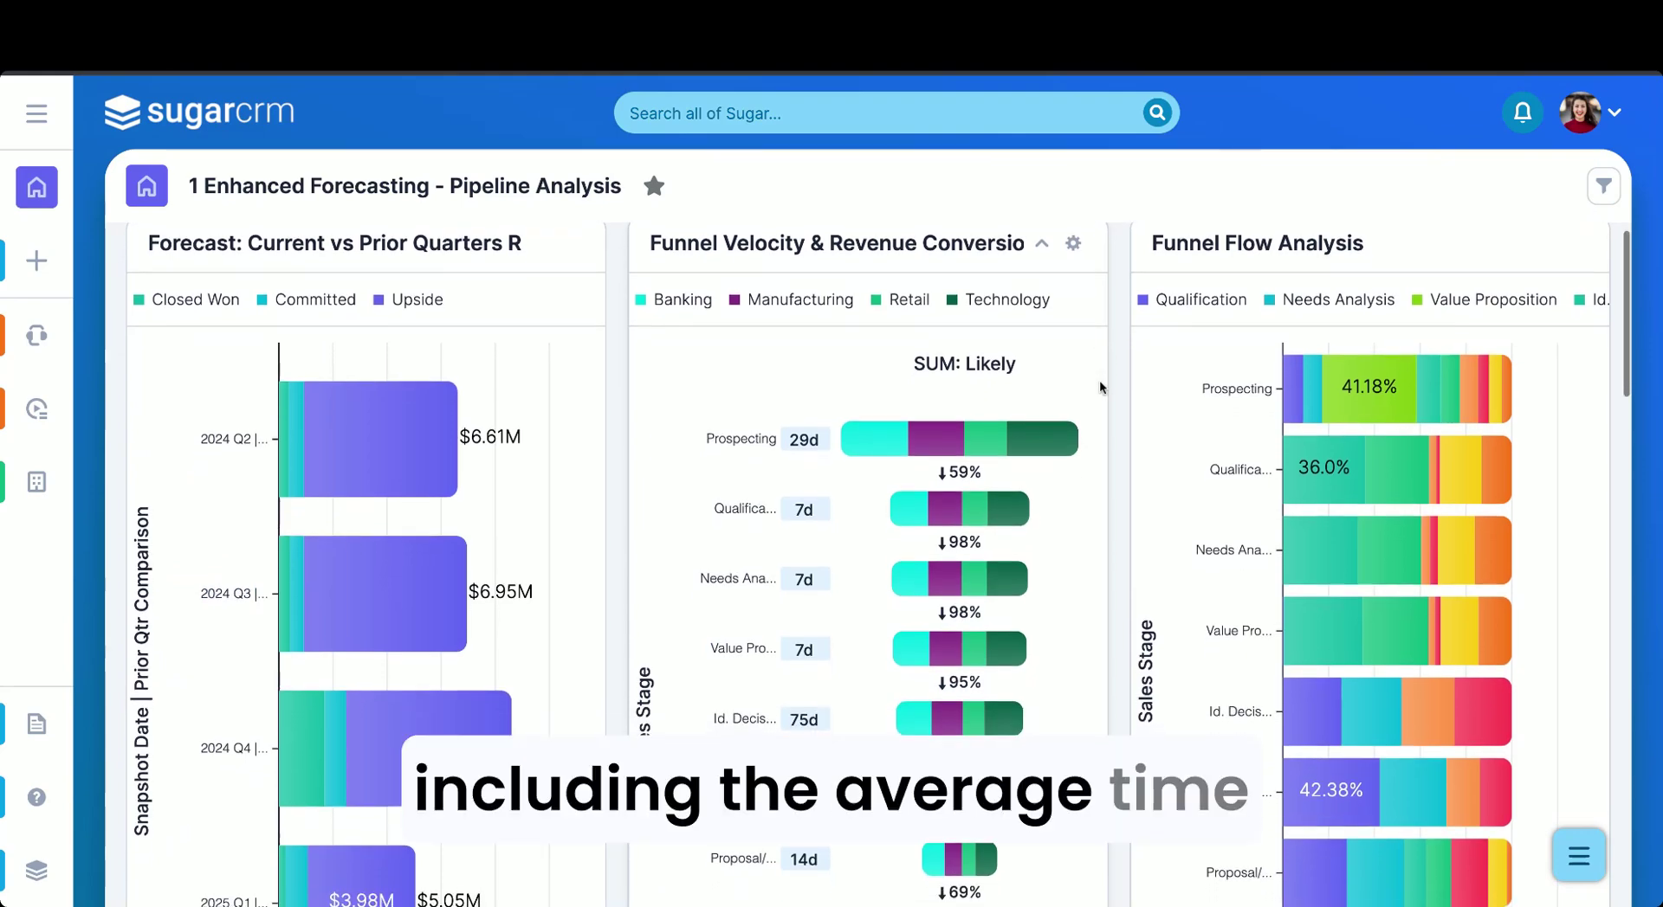
scroll(801, 364, "down", 1)
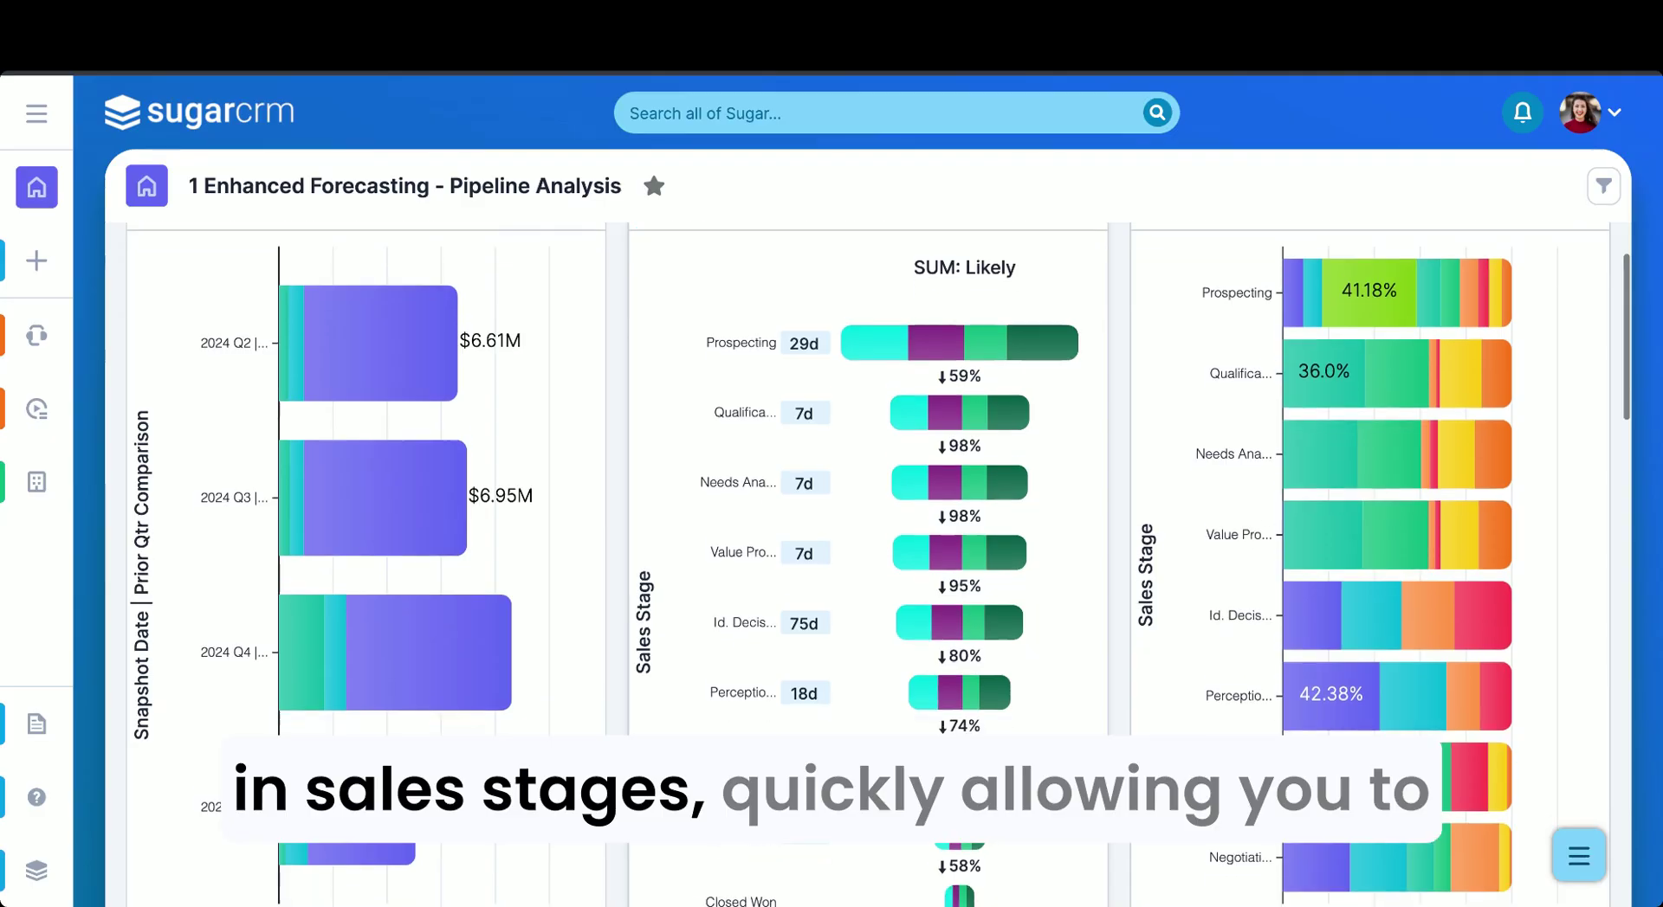
mouse_move(801, 326)
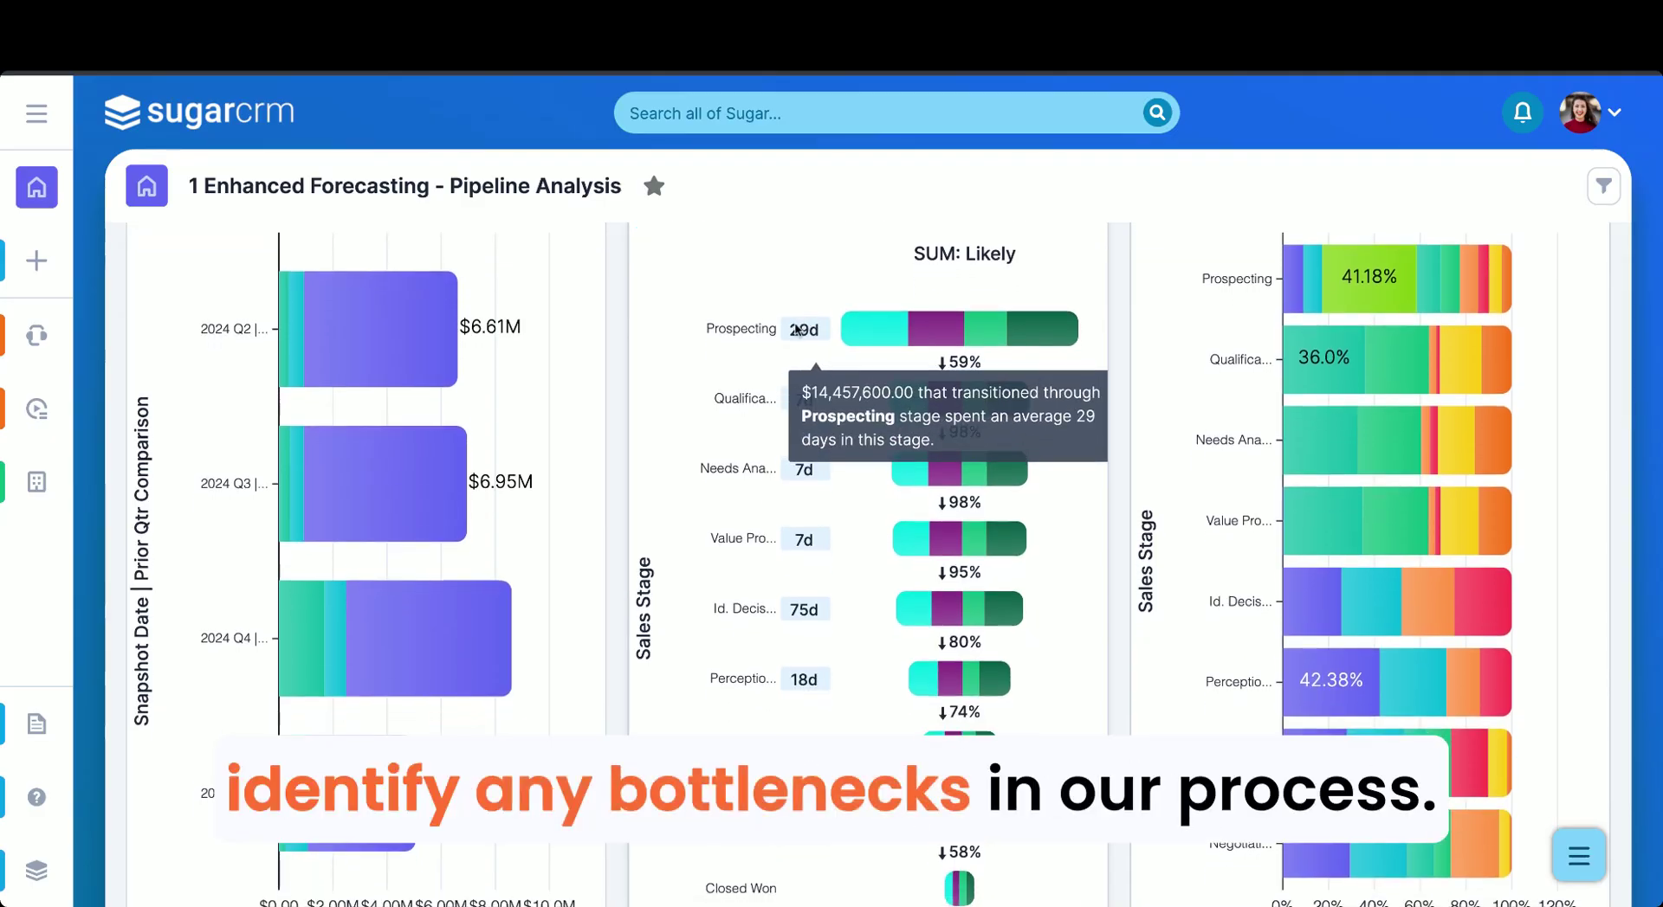
mouse_move(798, 413)
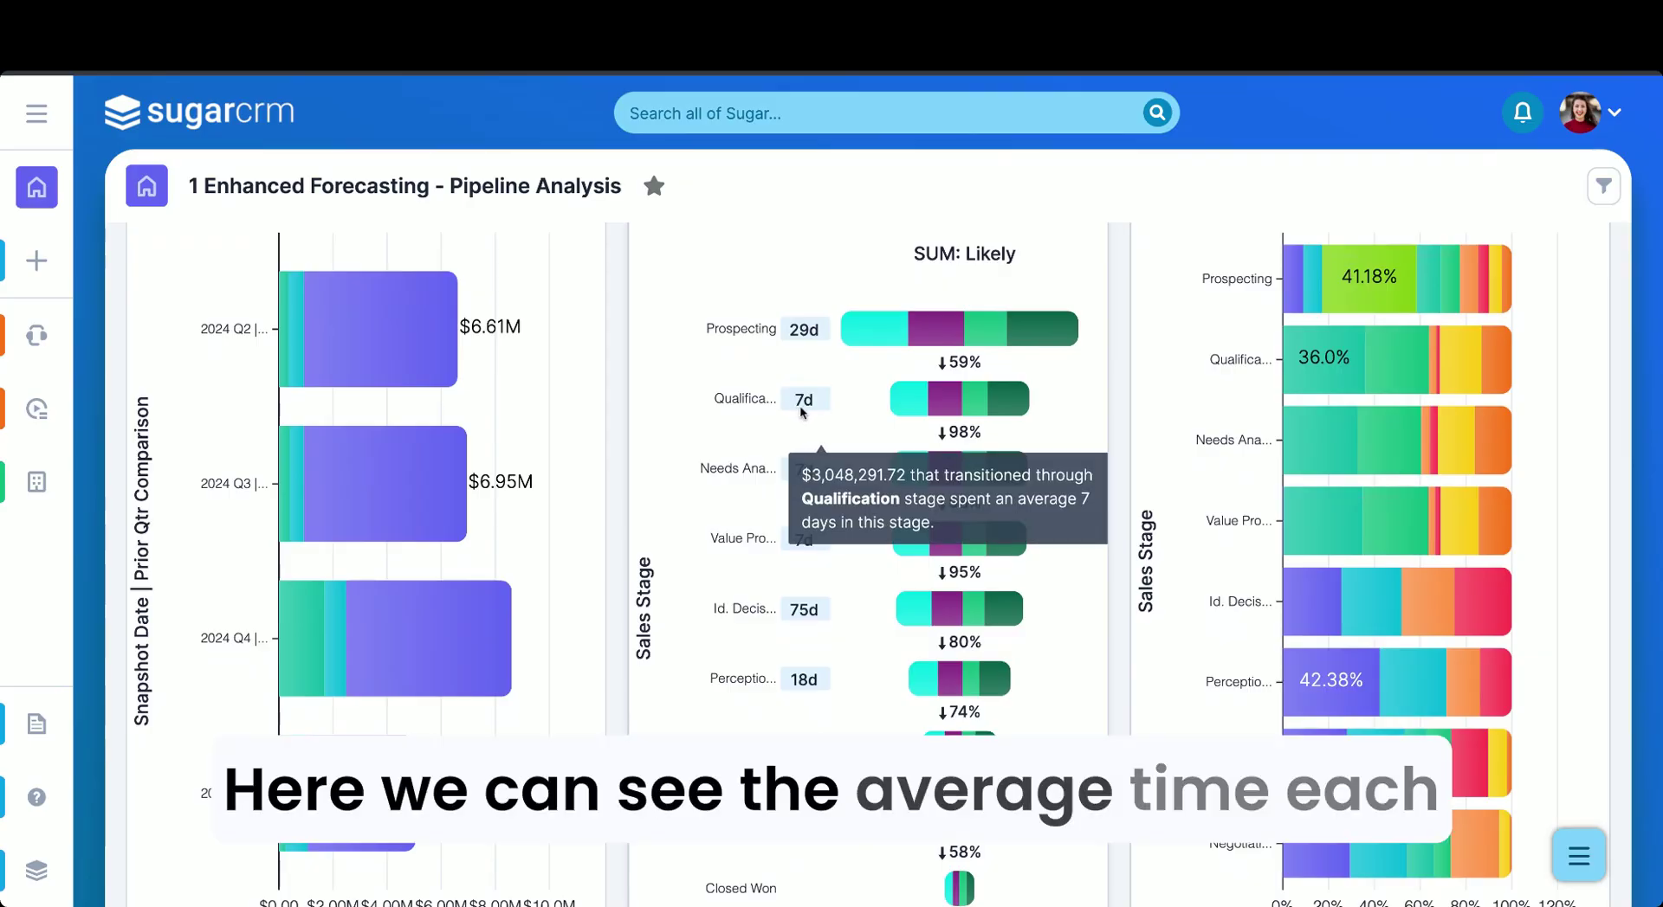
mouse_move(803, 471)
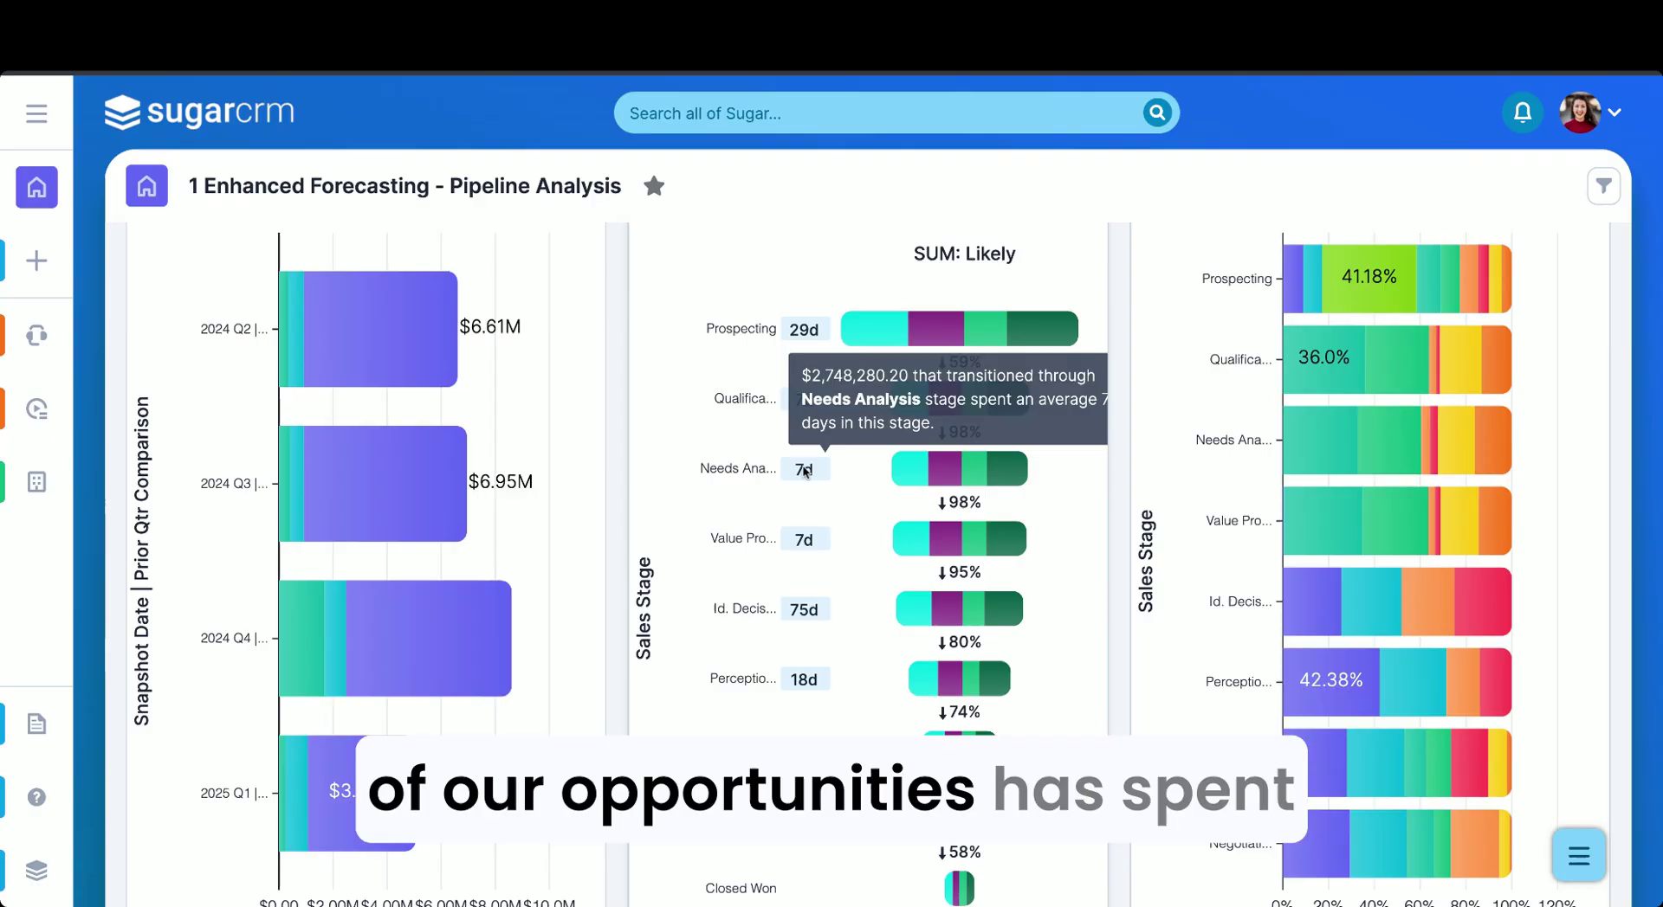
scroll(848, 583, "down", 1)
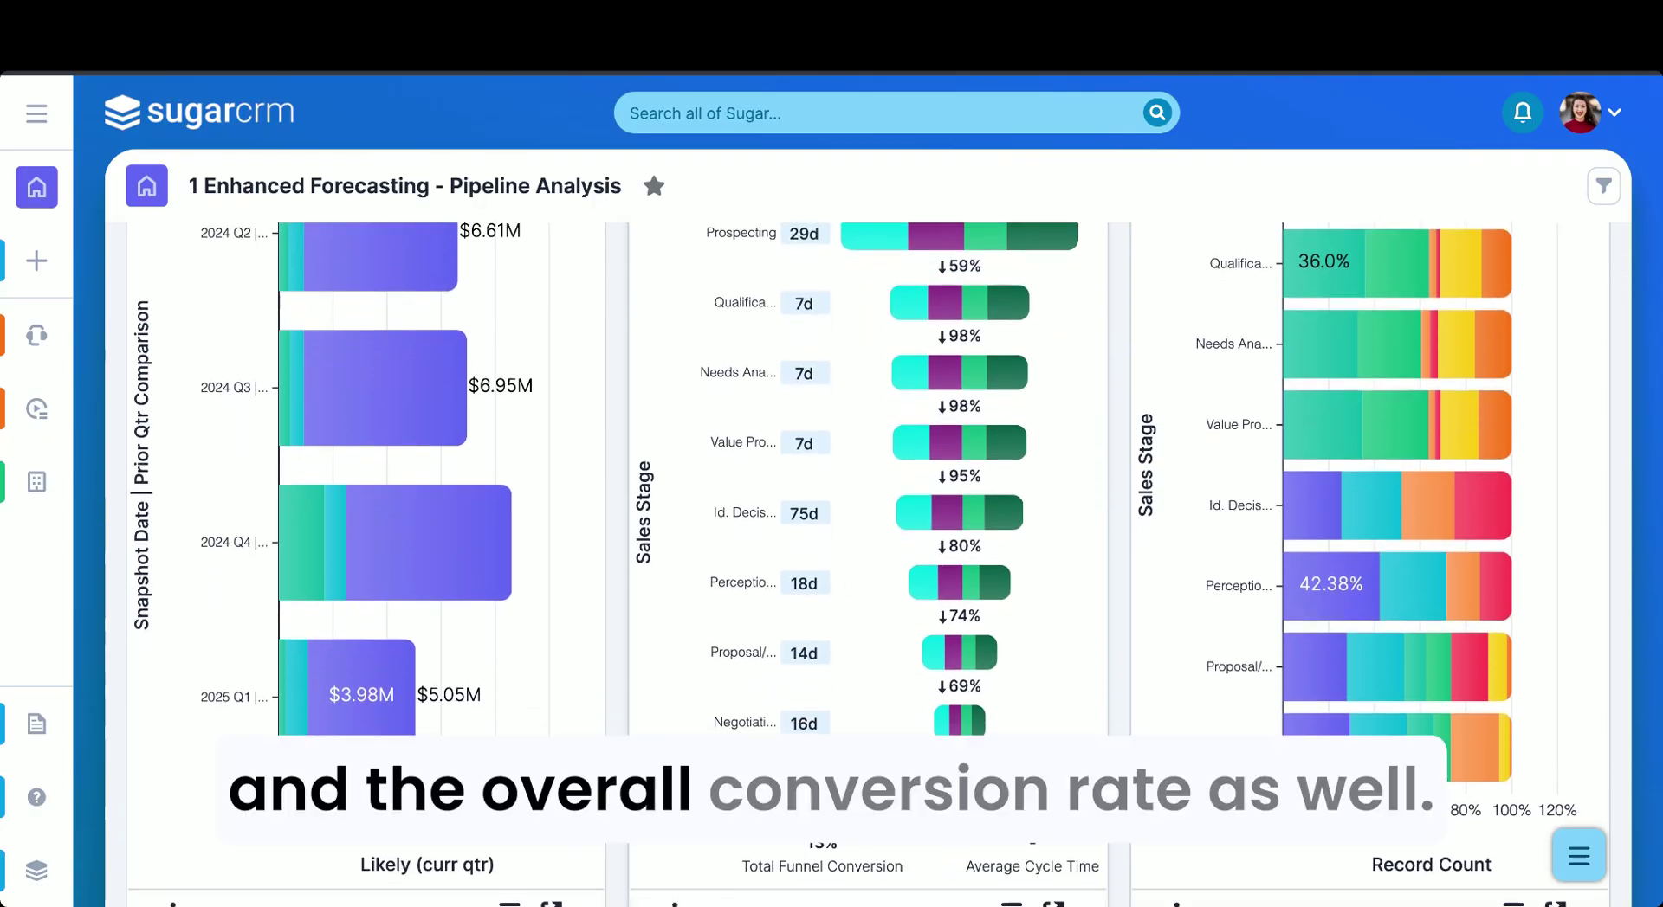
scroll(897, 710, "up", 1)
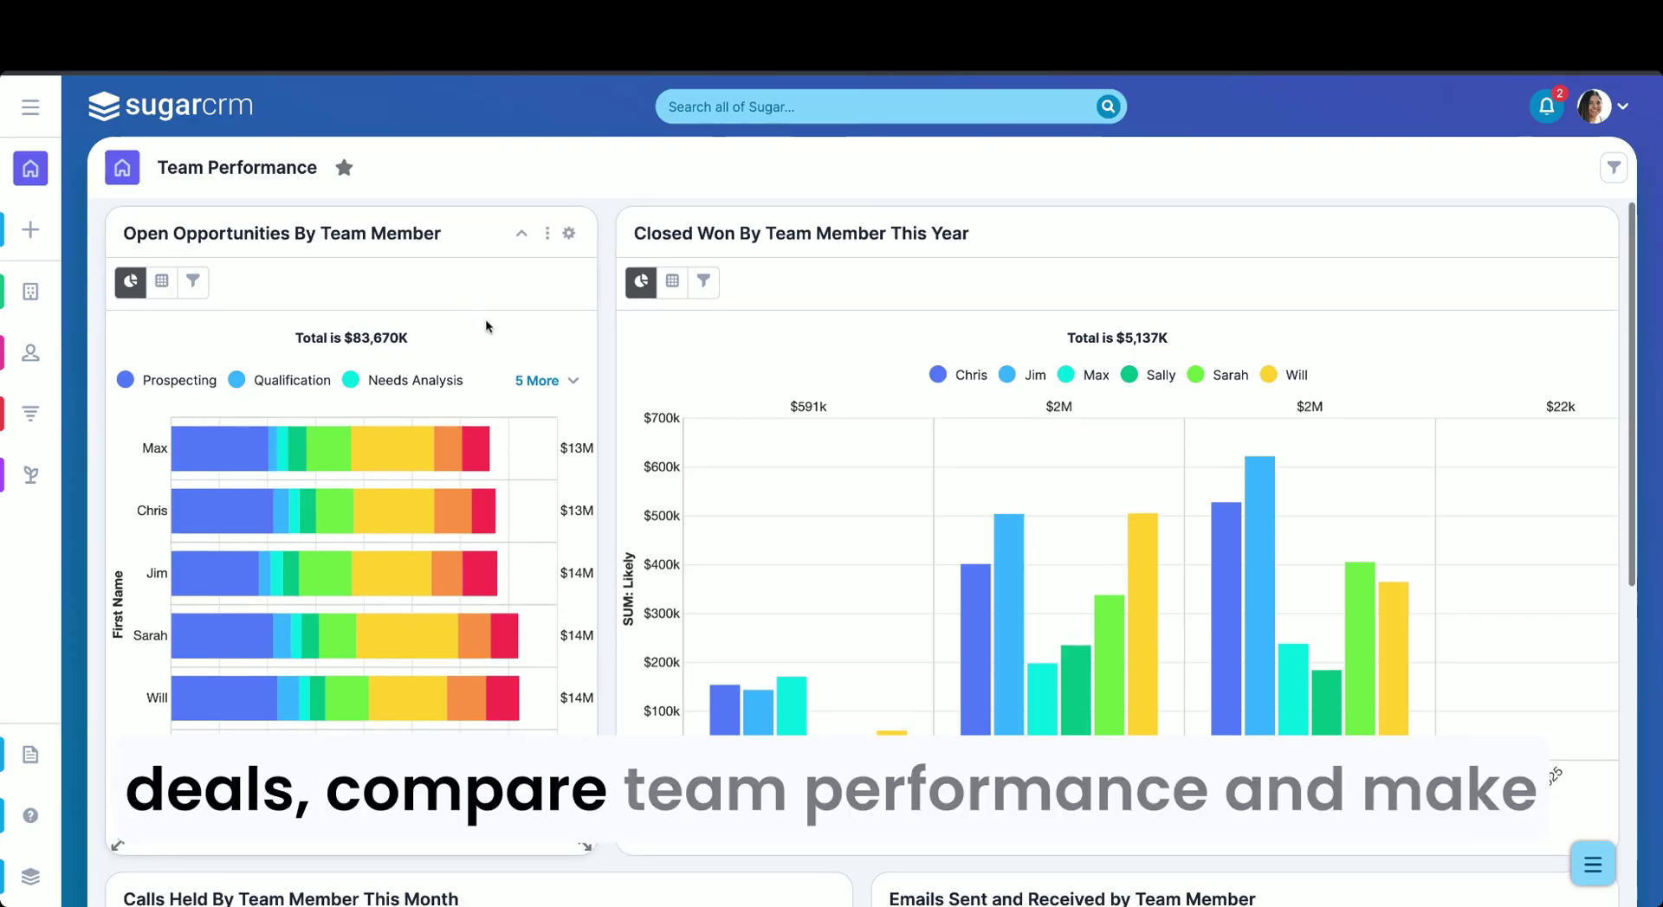
scroll(485, 319, "down", 3)
scroll(871, 552, "down", 2)
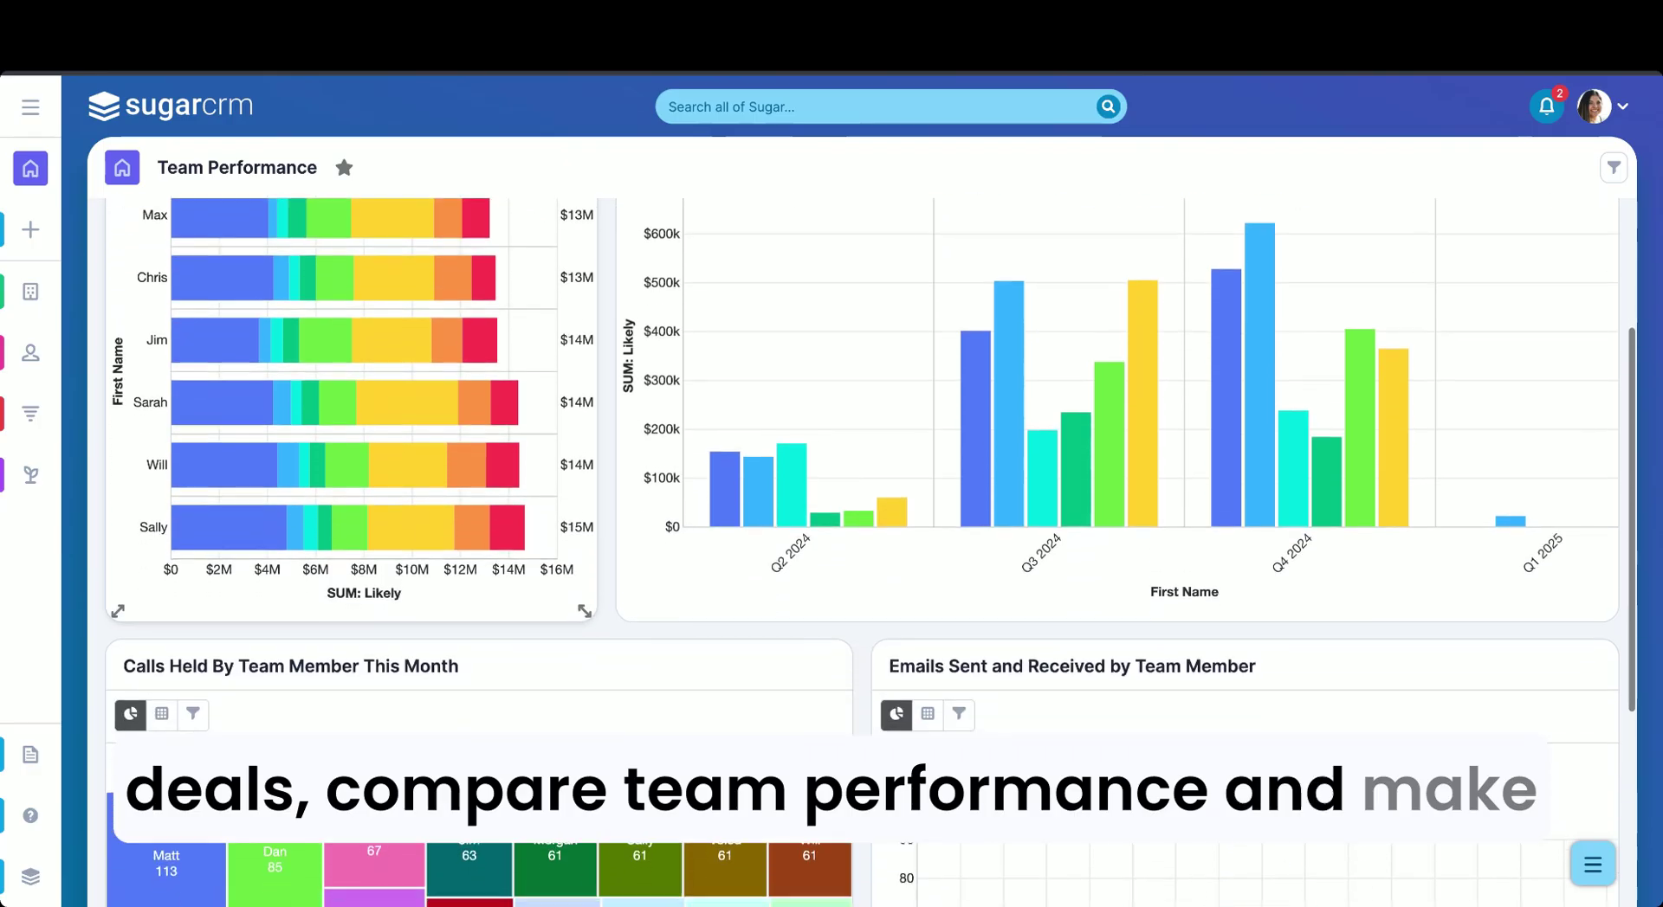
scroll(871, 552, "down", 3)
scroll(871, 551, "down", 3)
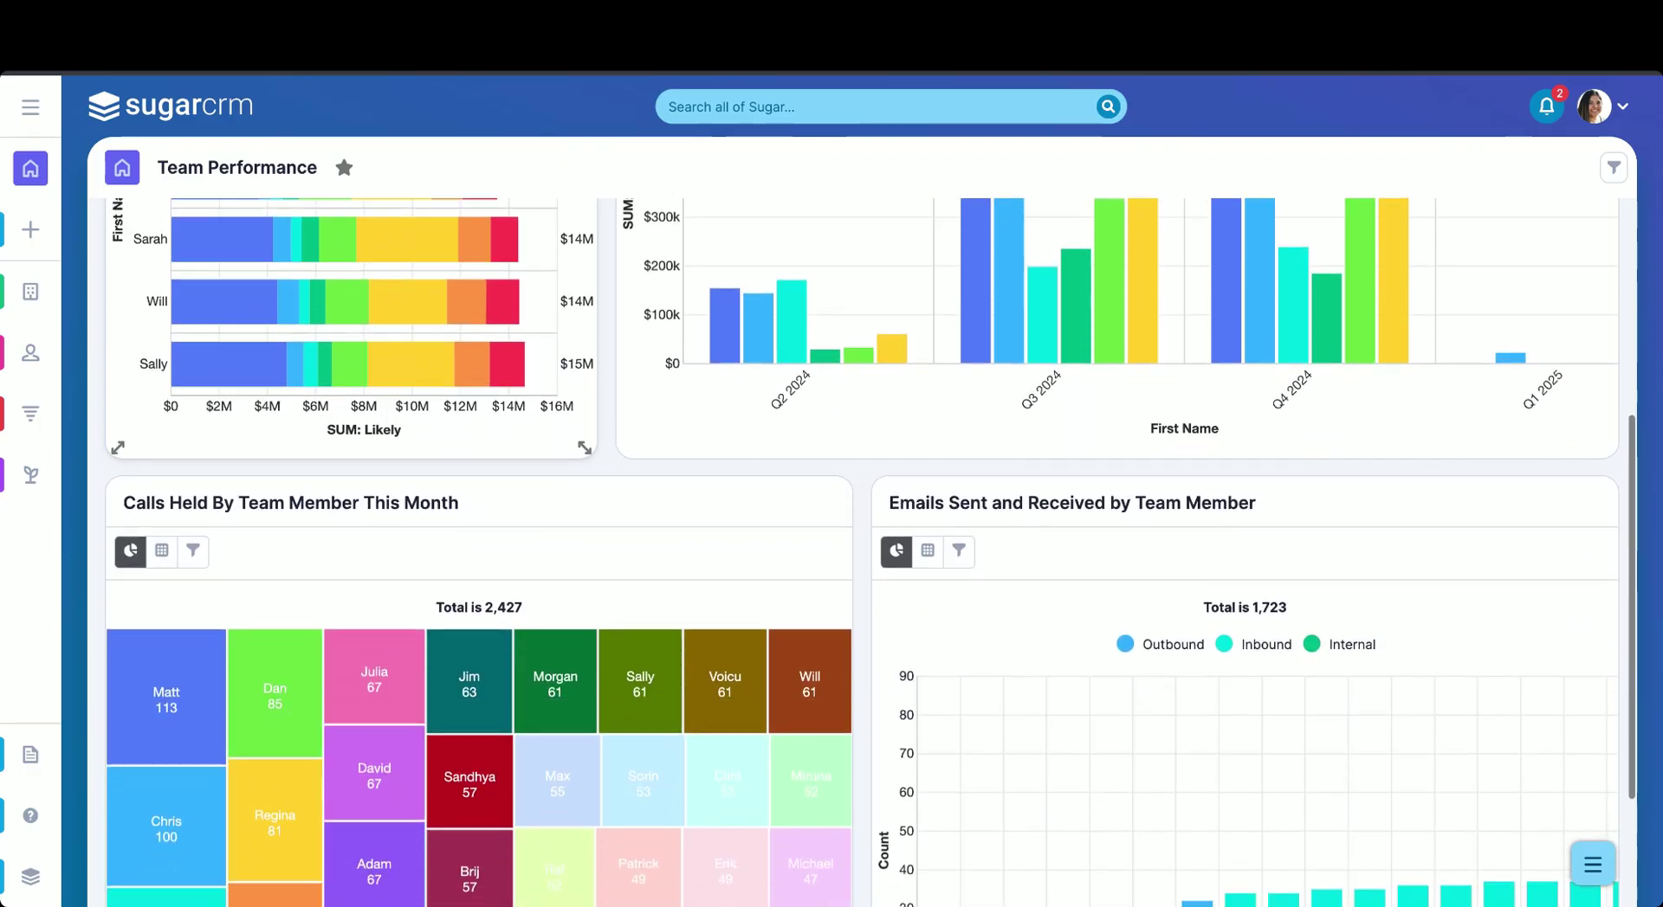
scroll(871, 552, "down", 2)
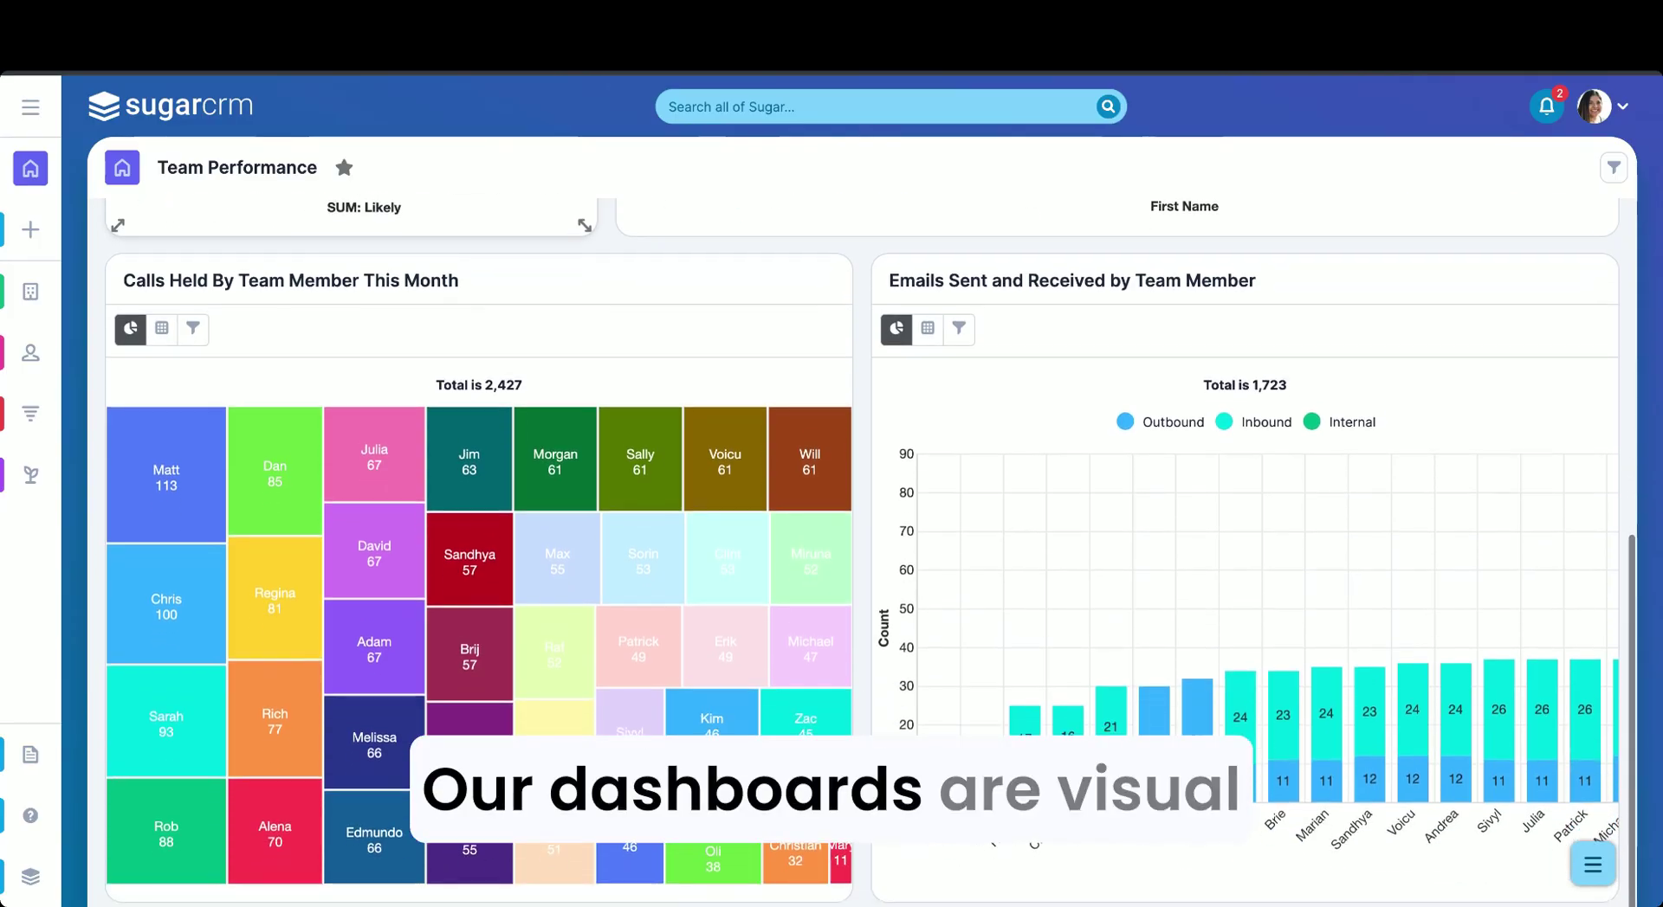
scroll(478, 554, "up", 7)
scroll(210, 437, "up", 5)
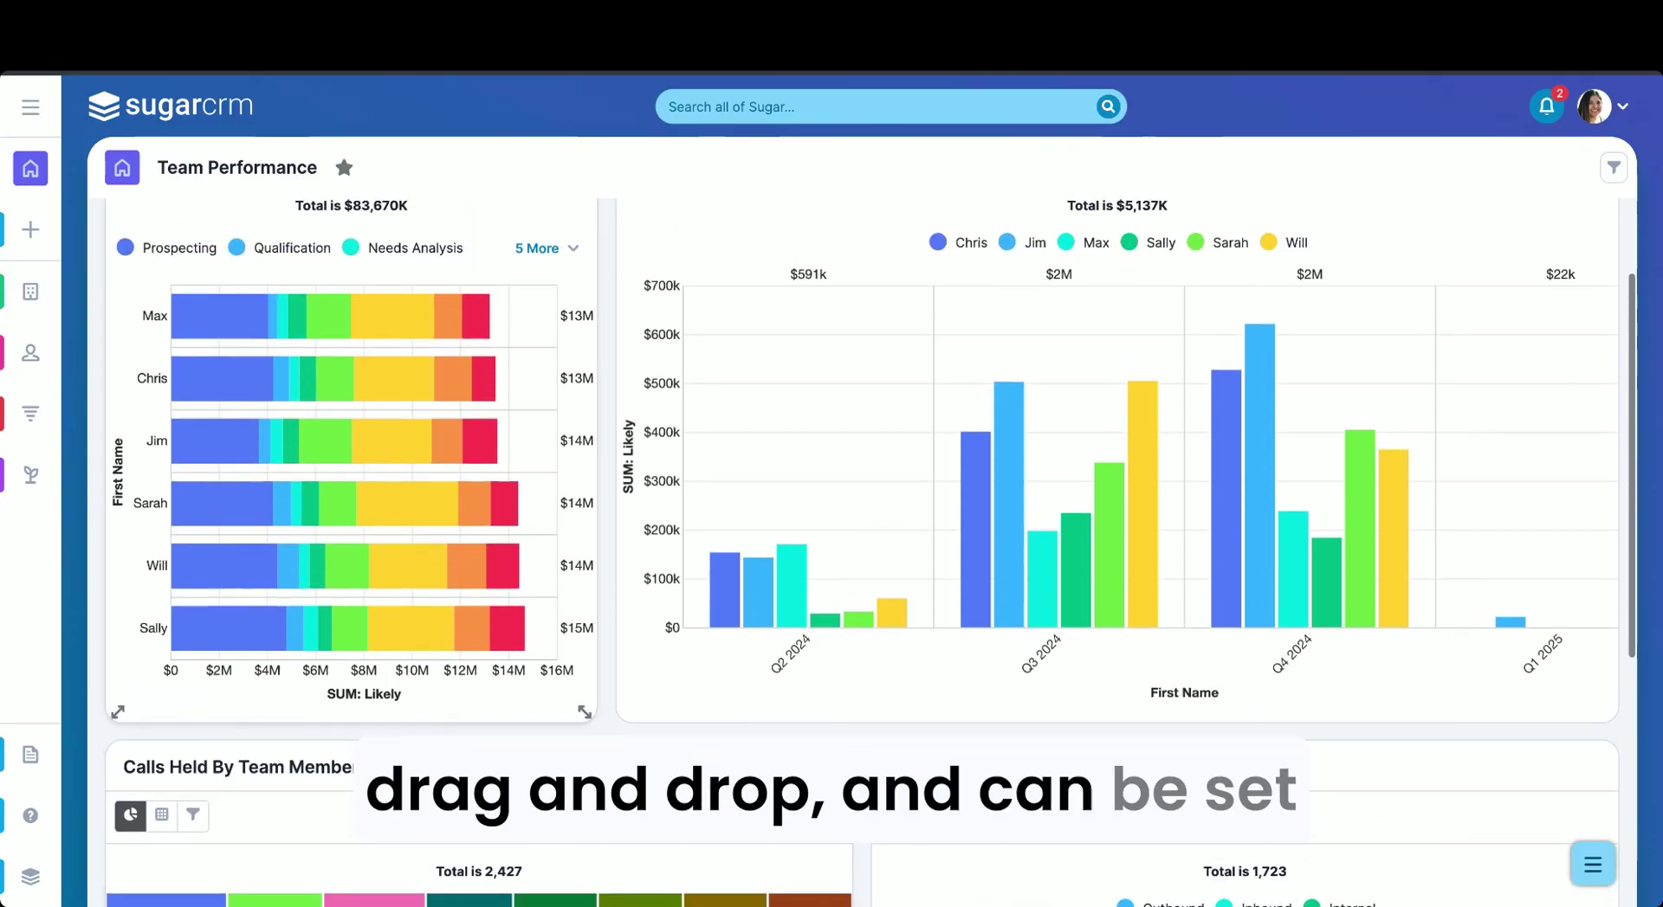
left_click(210, 437)
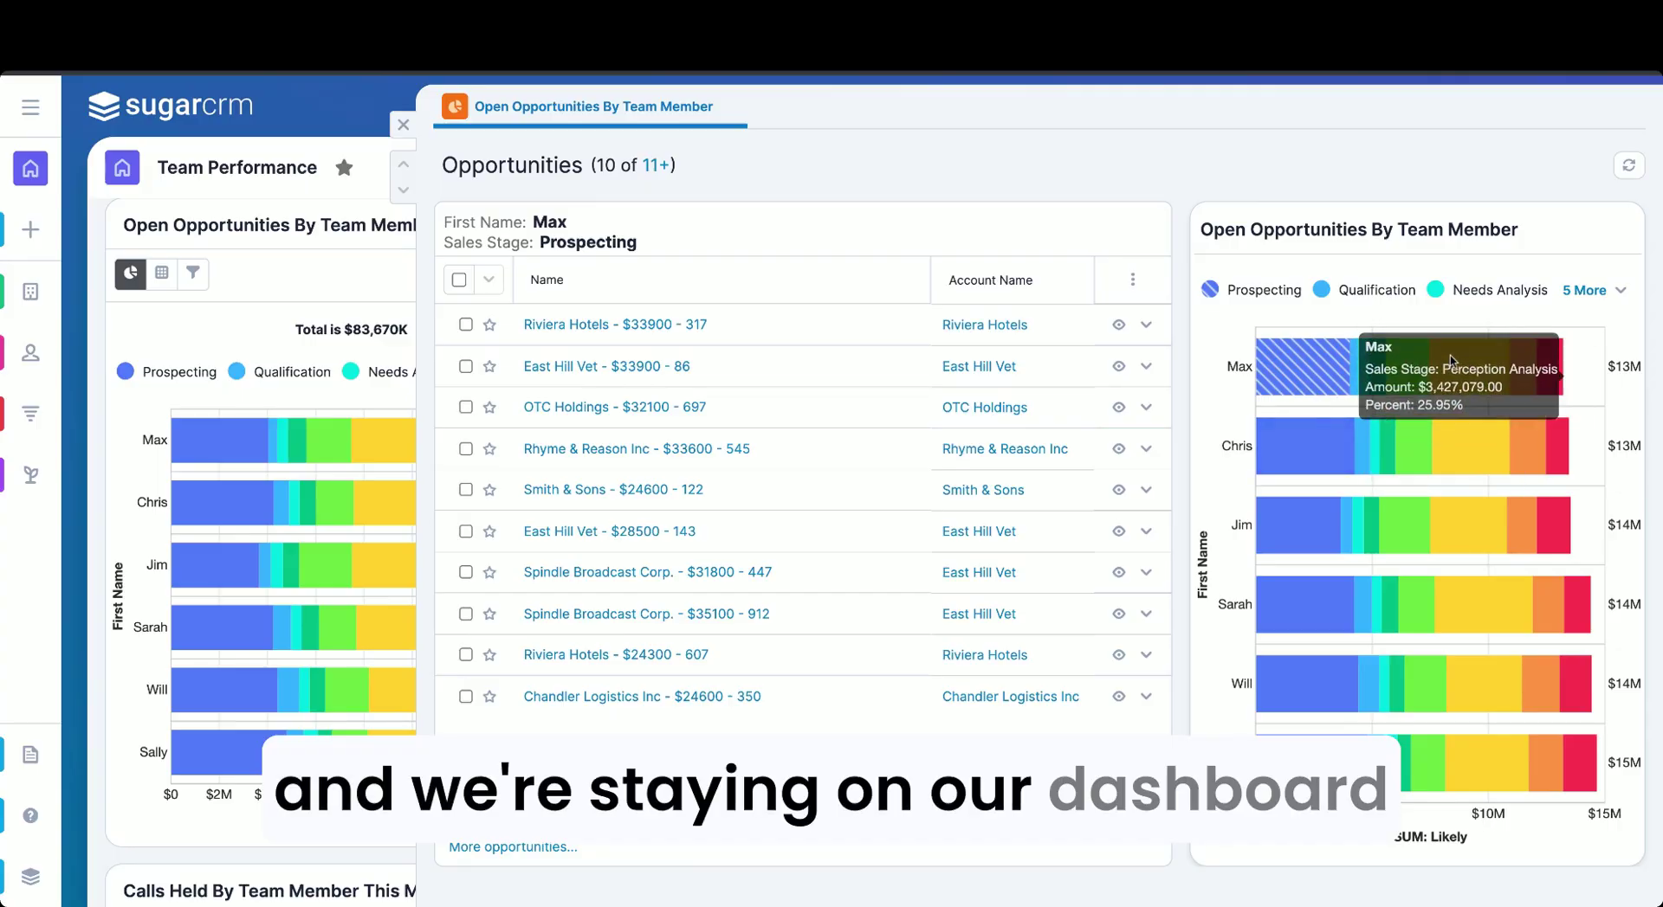
left_click(1486, 359)
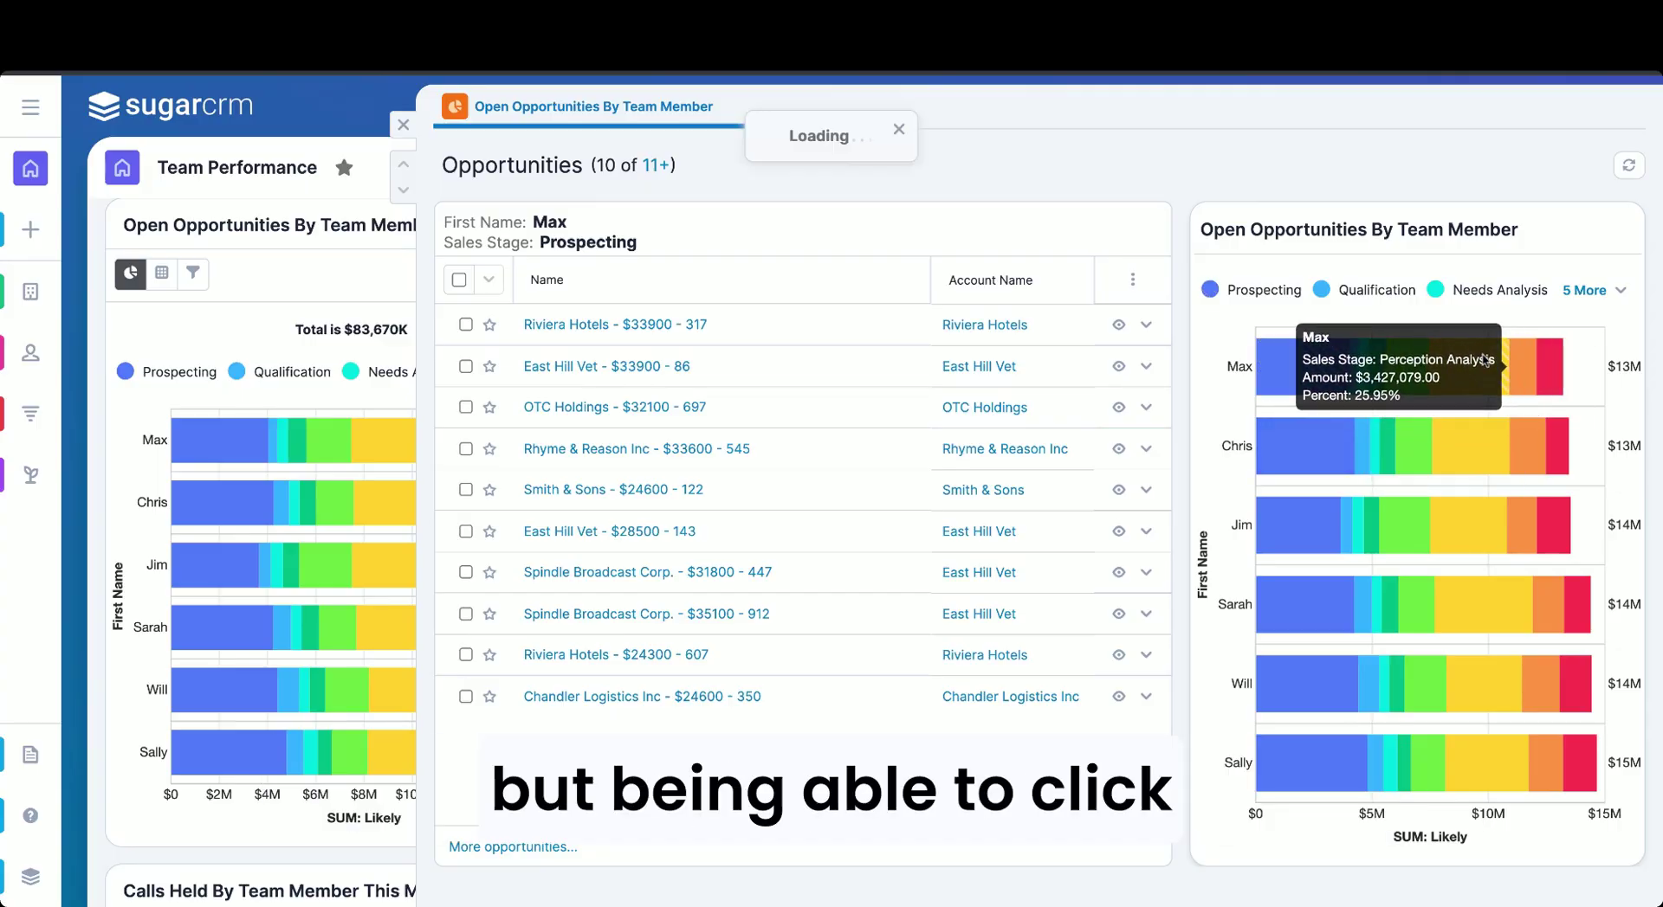
left_click(1404, 450)
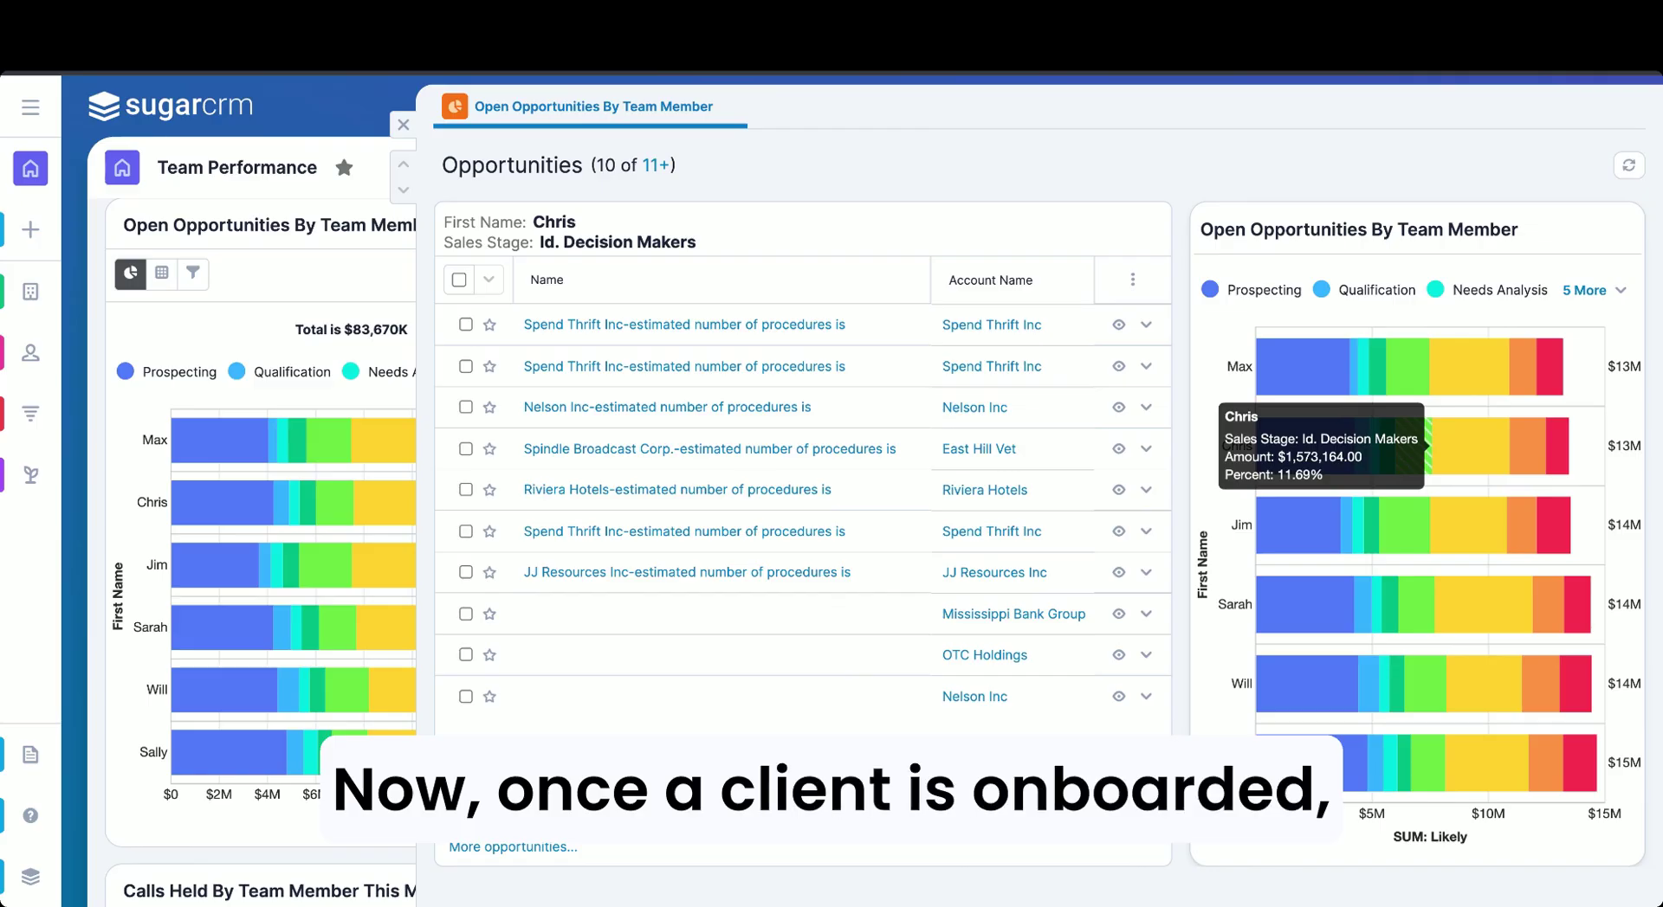
left_click(403, 124)
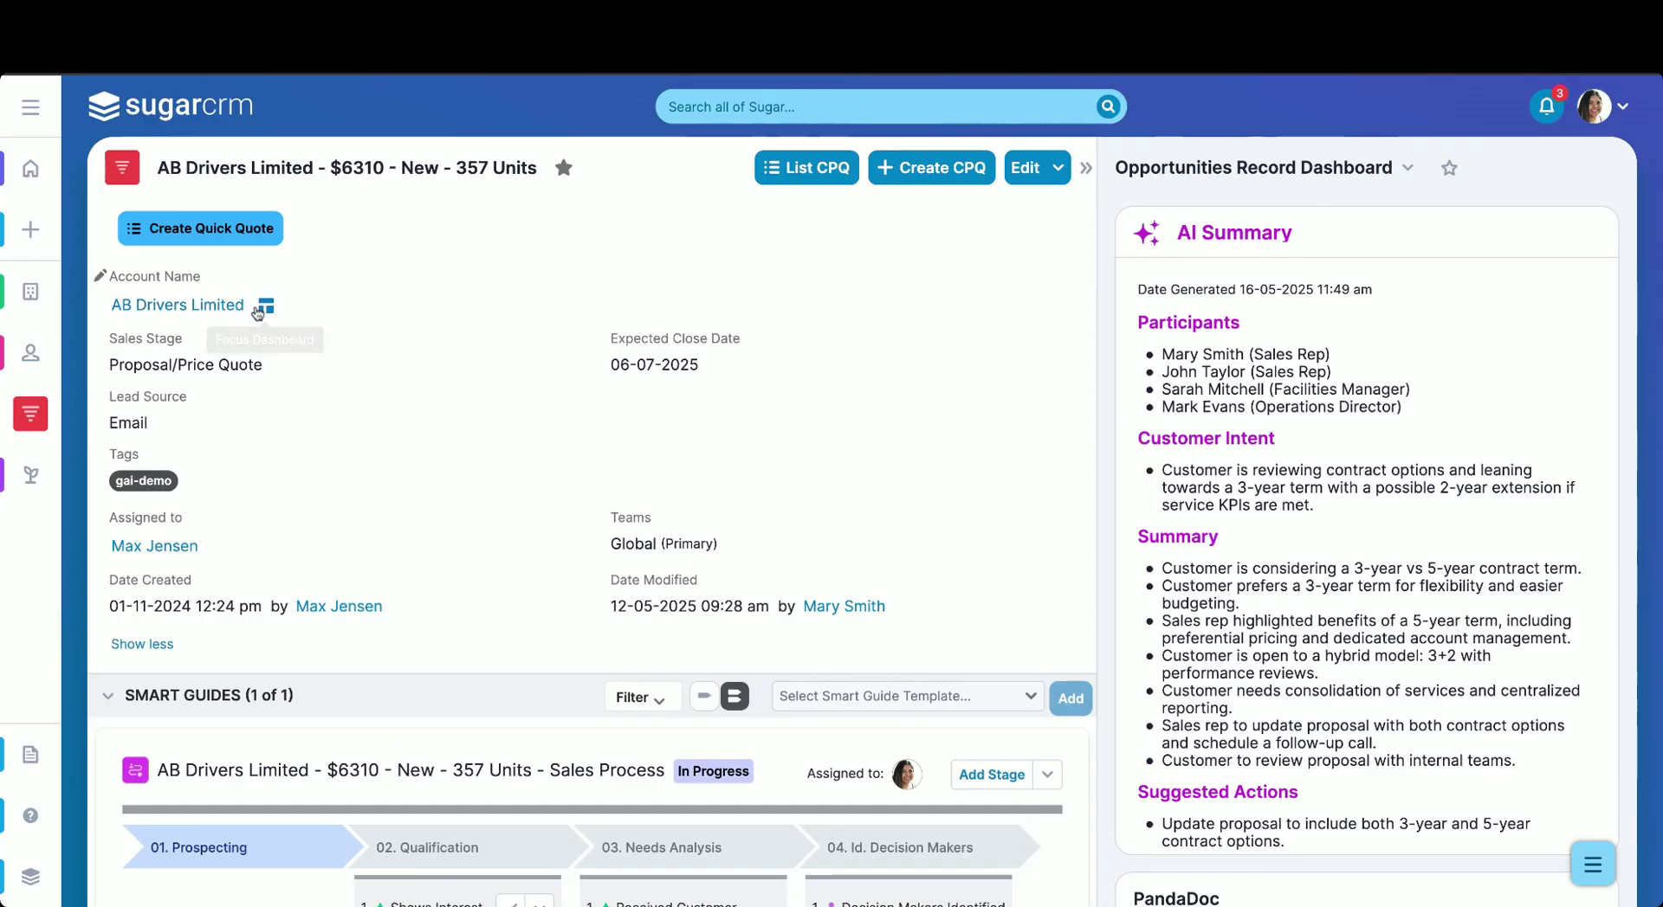
Step: Open the AB Drivers Limited account Focus Dashboard and scroll through its AI Summary
left_click(264, 306)
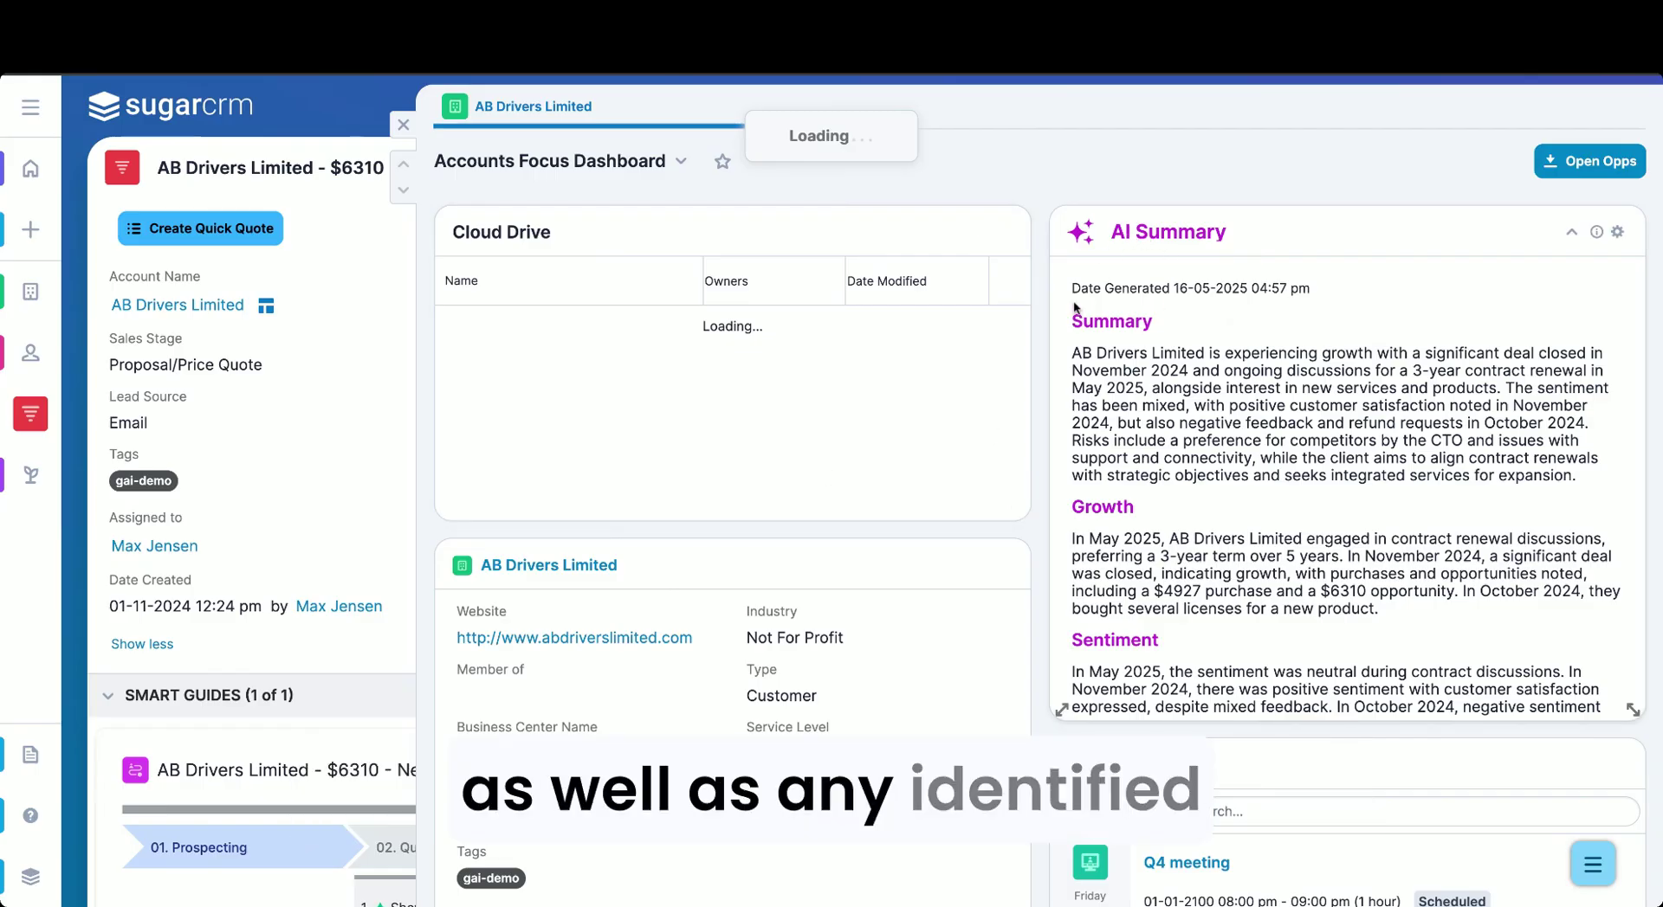
scroll(1229, 506, "down", 2)
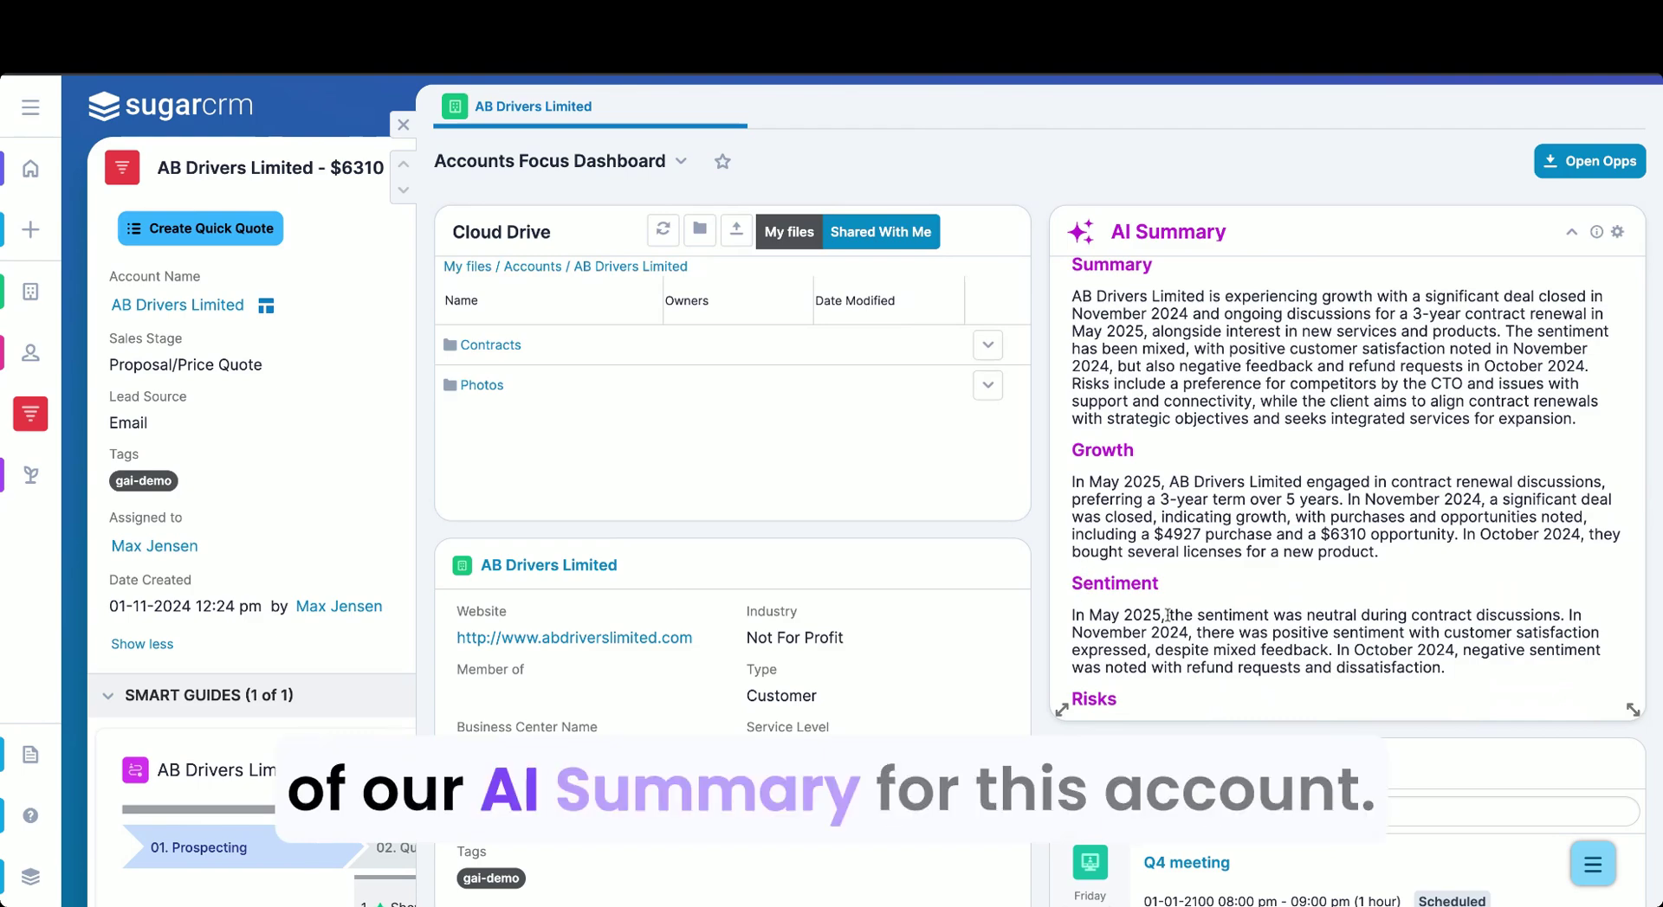
scroll(1197, 633, "down", 4)
scroll(1197, 633, "down", 2)
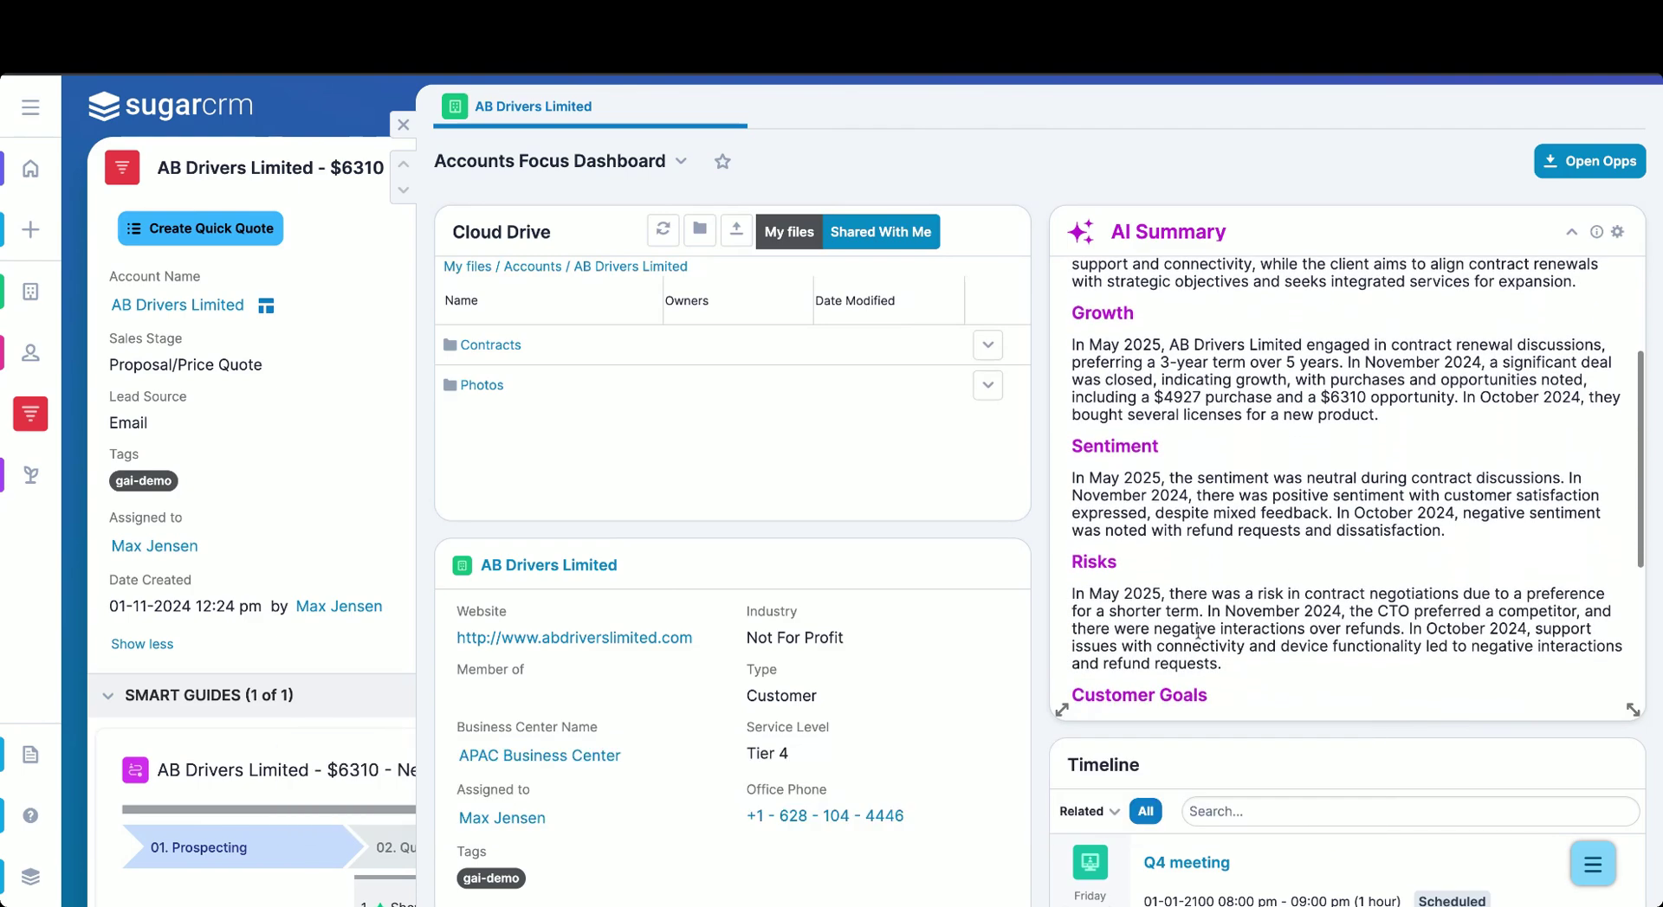